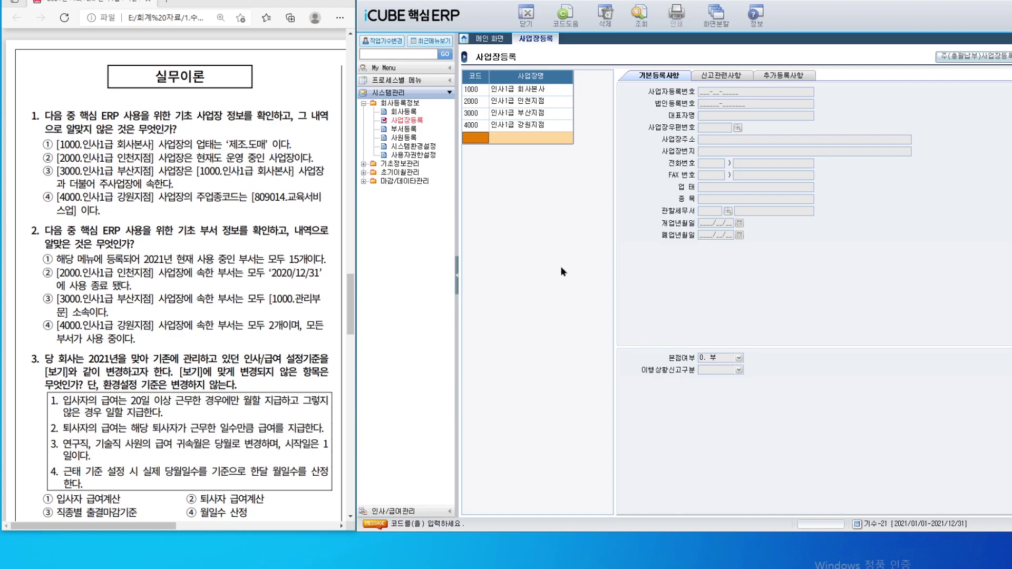
Examine the basic registration details of business sites 1000 회사본사 and 2000 인천지점 for question 1
{"action": "left_click", "coordinate": [524, 89]}
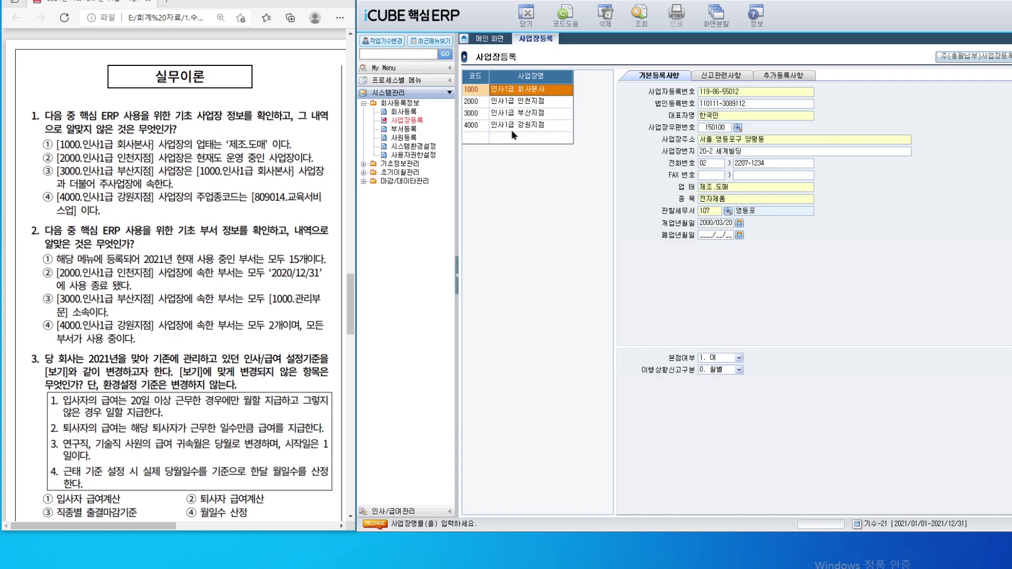
{"action": "left_click", "coordinate": [524, 105]}
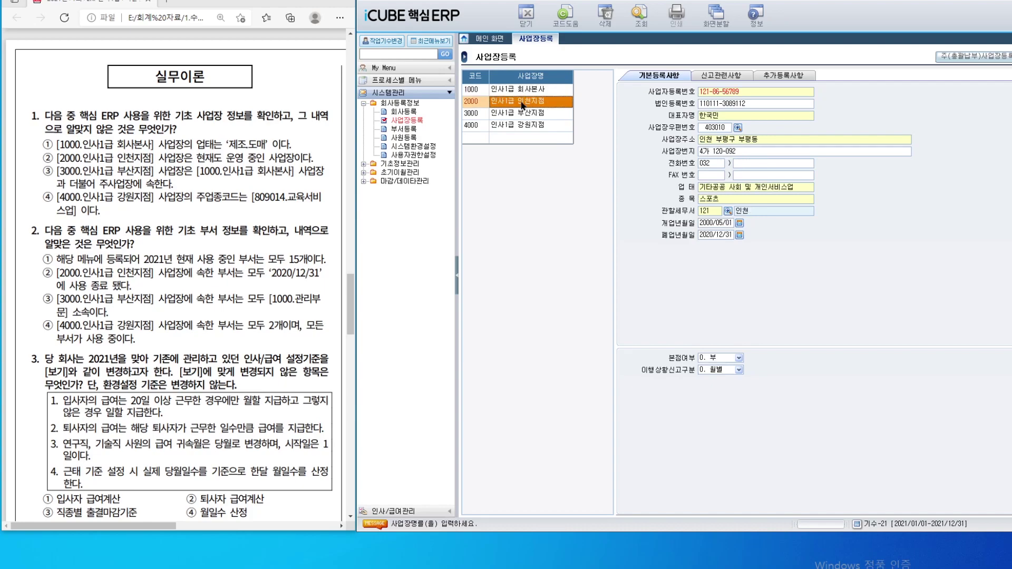
{"action": "left_click", "coordinate": [535, 91]}
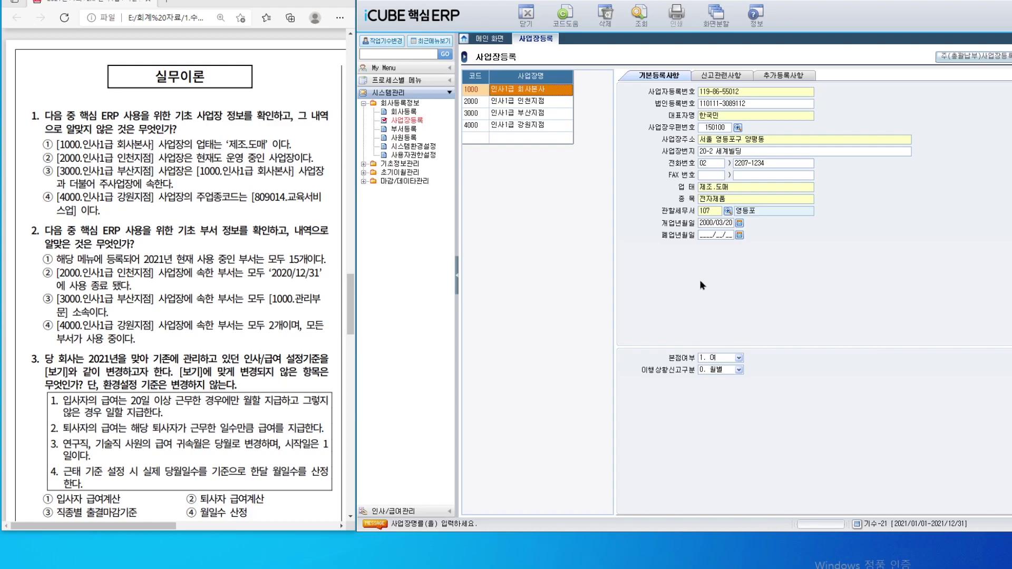
{"action": "left_click", "coordinate": [532, 104]}
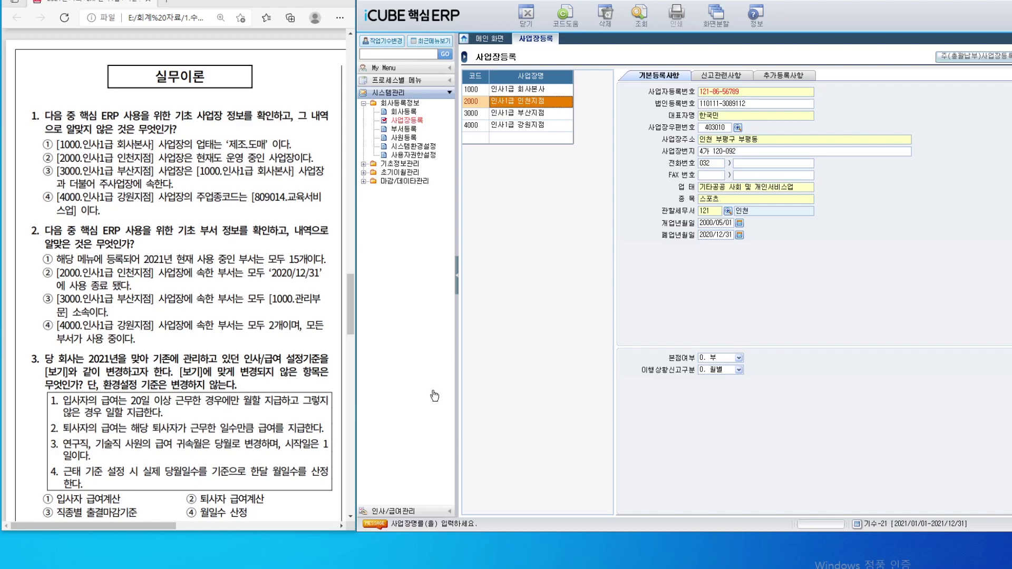
Open the department registration screen (부서등록), view its division list (부문등록), and close that list
{"action": "left_click", "coordinate": [412, 130]}
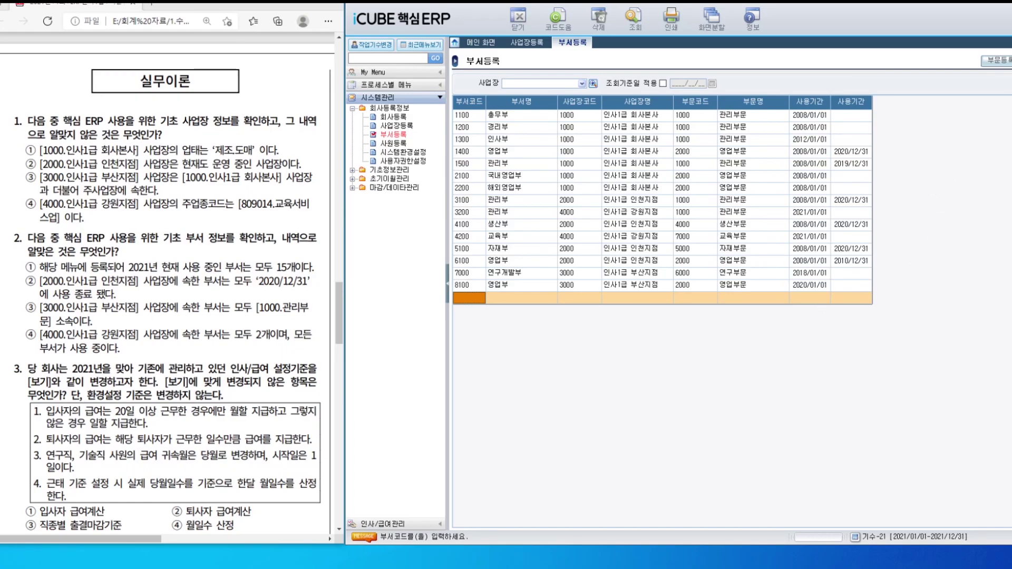
{"action": "left_click", "coordinate": [996, 63]}
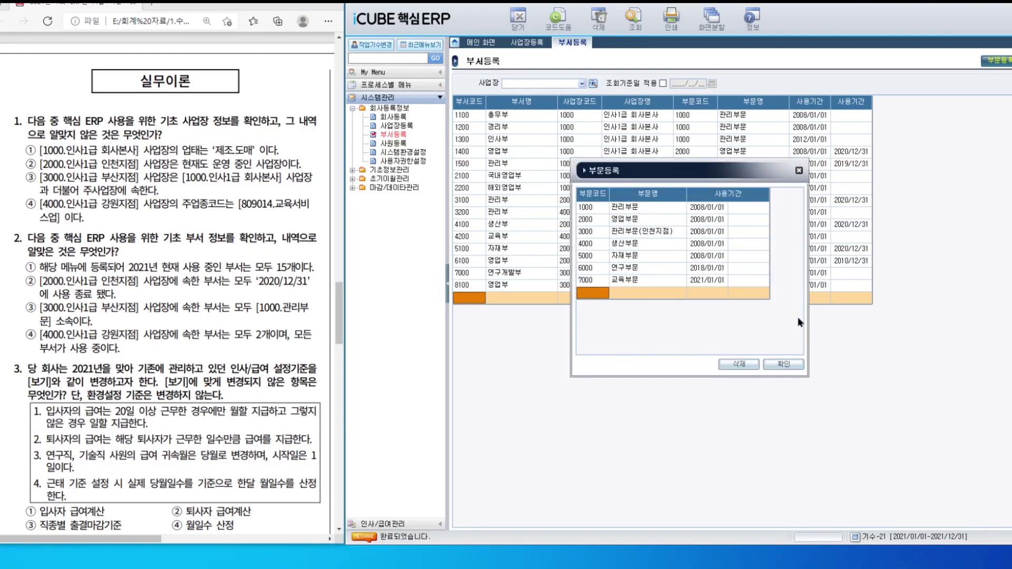
{"action": "left_click", "coordinate": [784, 364]}
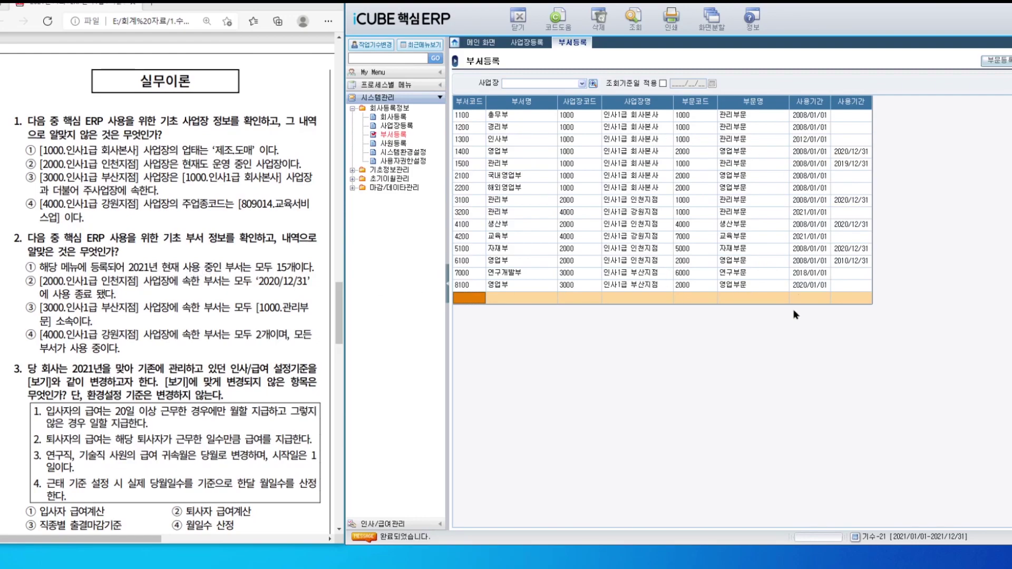
Check the usage end dates of the departments belonging to site 2000 인천지점
{"action": "left_click", "coordinate": [851, 249]}
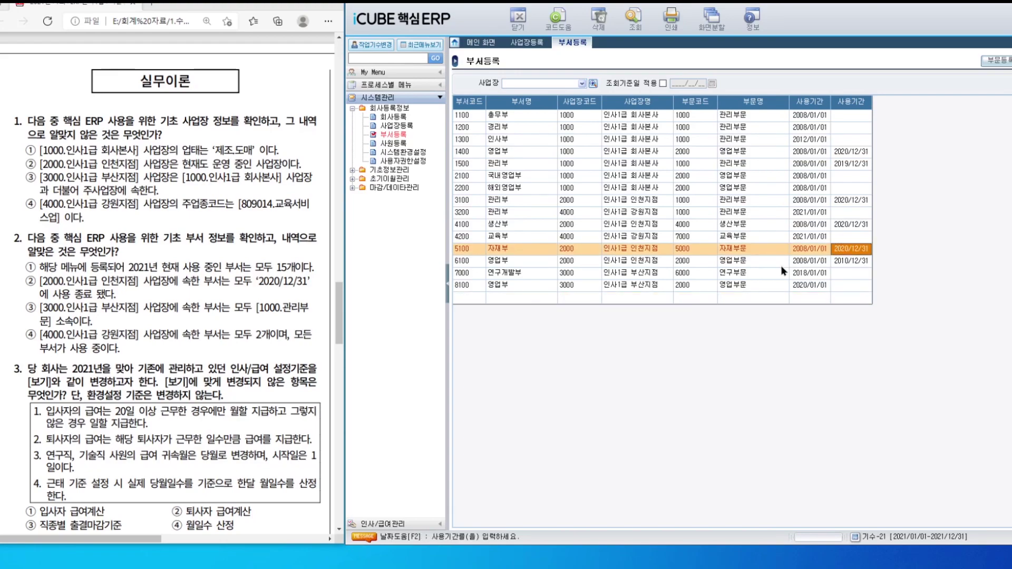
{"action": "left_click_drag", "start_coordinate": [857, 268], "coordinate": [856, 158]}
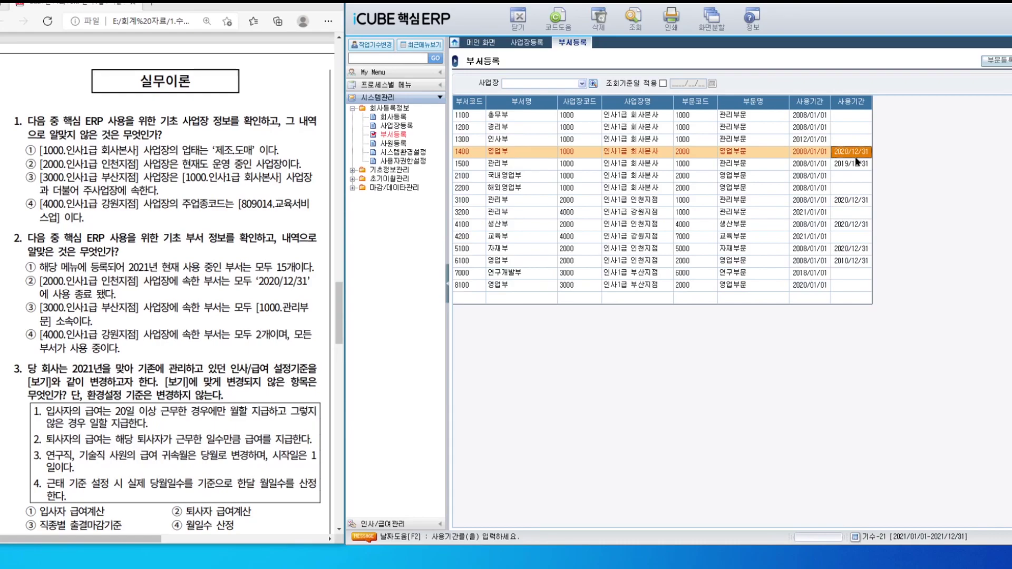
{"action": "left_click", "coordinate": [570, 264]}
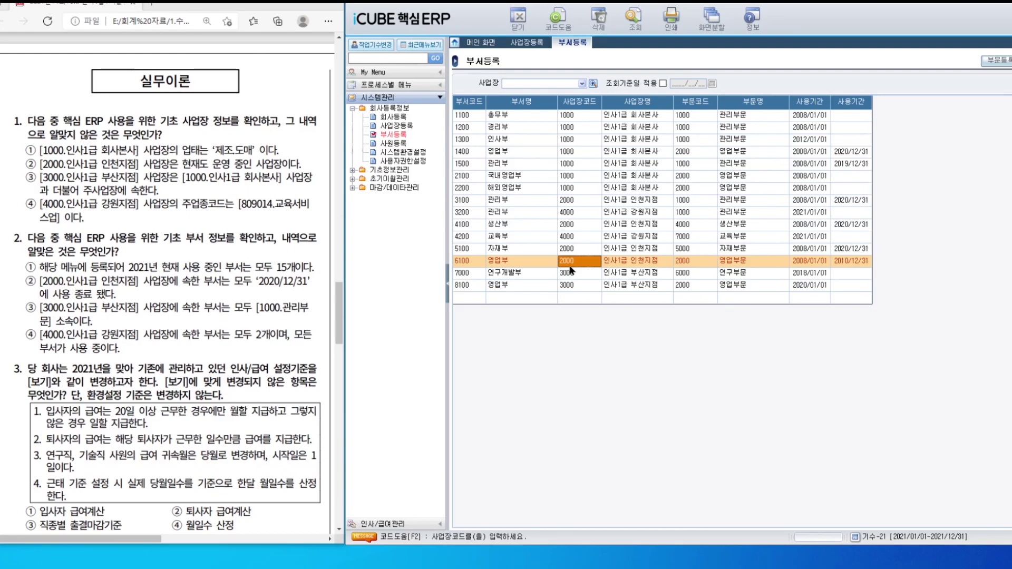
{"action": "left_click", "coordinate": [573, 250]}
{"action": "left_click", "coordinate": [578, 216]}
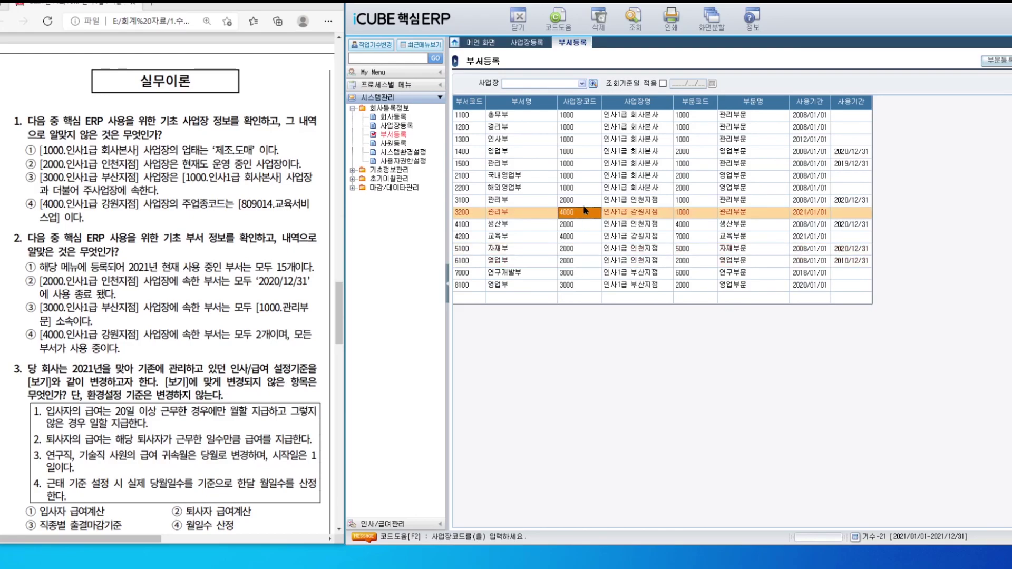
{"action": "left_click", "coordinate": [585, 205]}
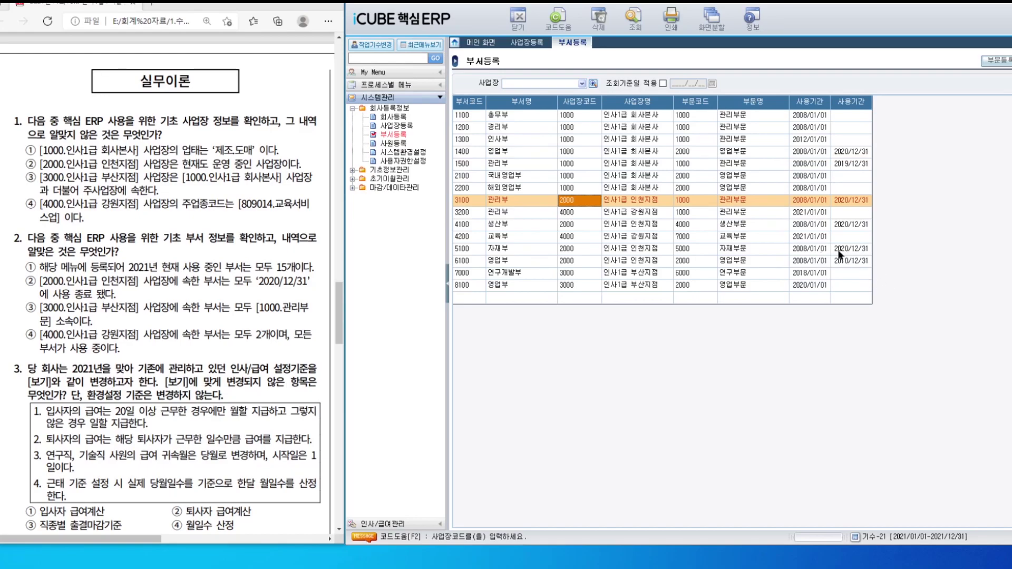
{"action": "left_click", "coordinate": [851, 261]}
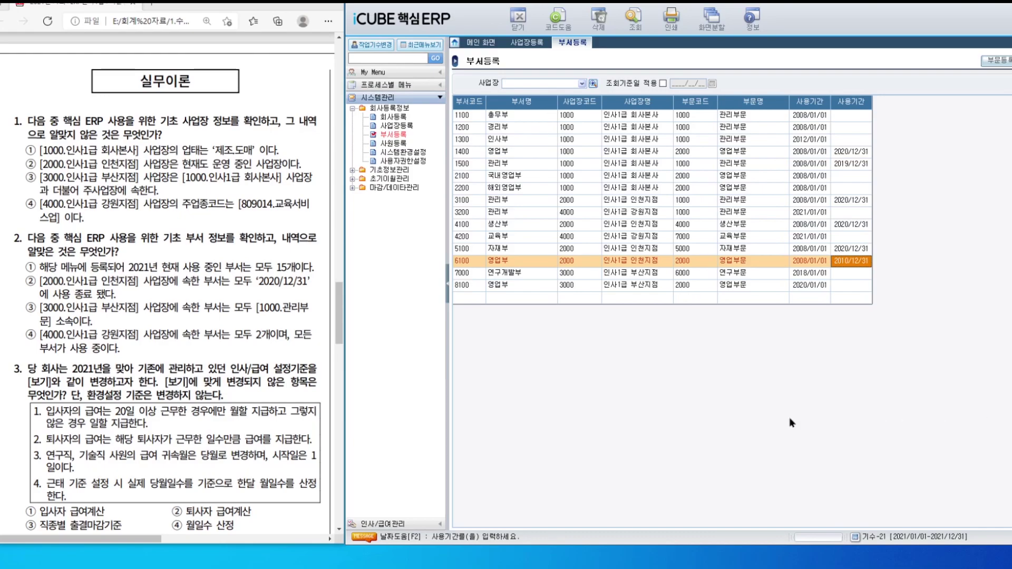
Check the division codes of the departments belonging to site 3000 부산지점 against division 1000 관리부문
{"action": "left_click", "coordinate": [681, 273]}
{"action": "left_click", "coordinate": [686, 285]}
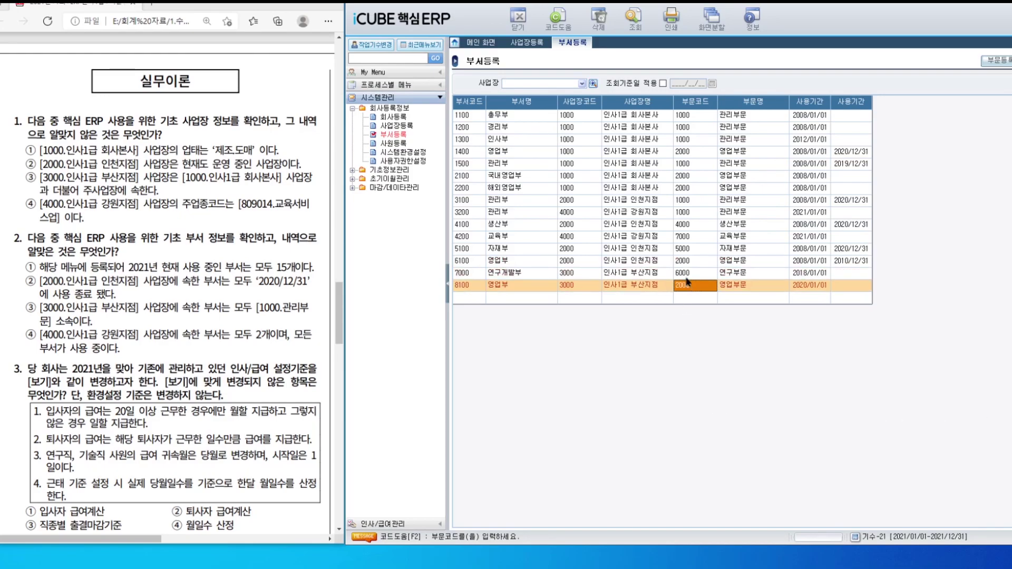
{"action": "left_click", "coordinate": [693, 127]}
{"action": "left_click", "coordinate": [694, 120]}
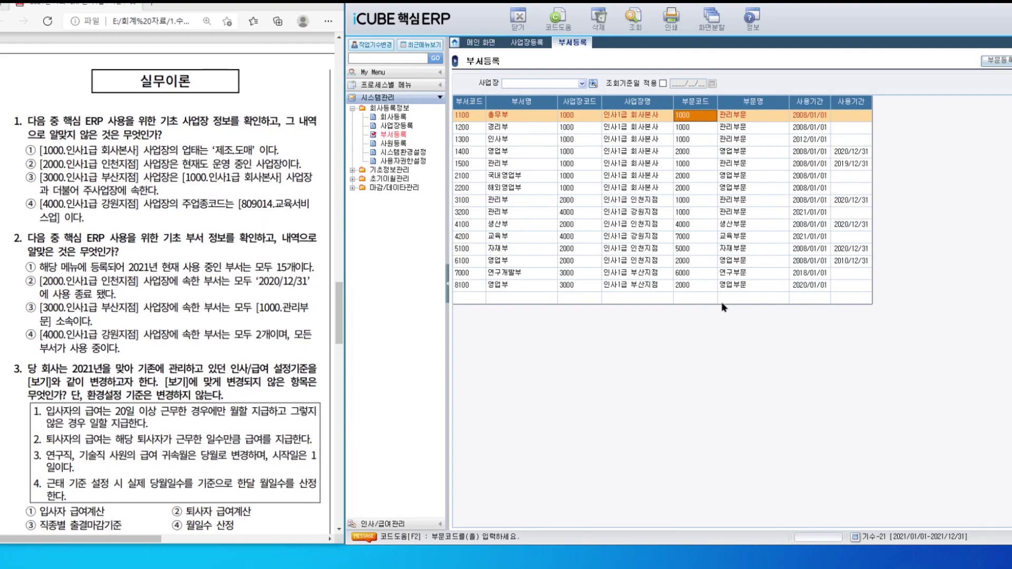
Check the 관리부 and 교육부 departments belonging to site 4000 강원지점 and their usage periods
{"action": "left_click", "coordinate": [594, 216]}
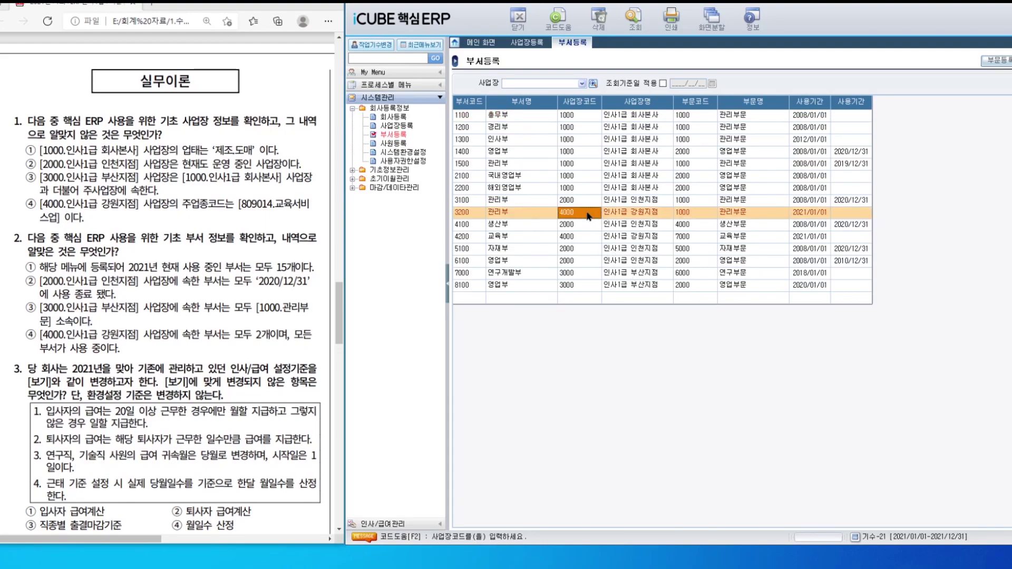
{"action": "left_click", "coordinate": [584, 238]}
{"action": "left_click", "coordinate": [586, 215]}
{"action": "left_click", "coordinate": [584, 237]}
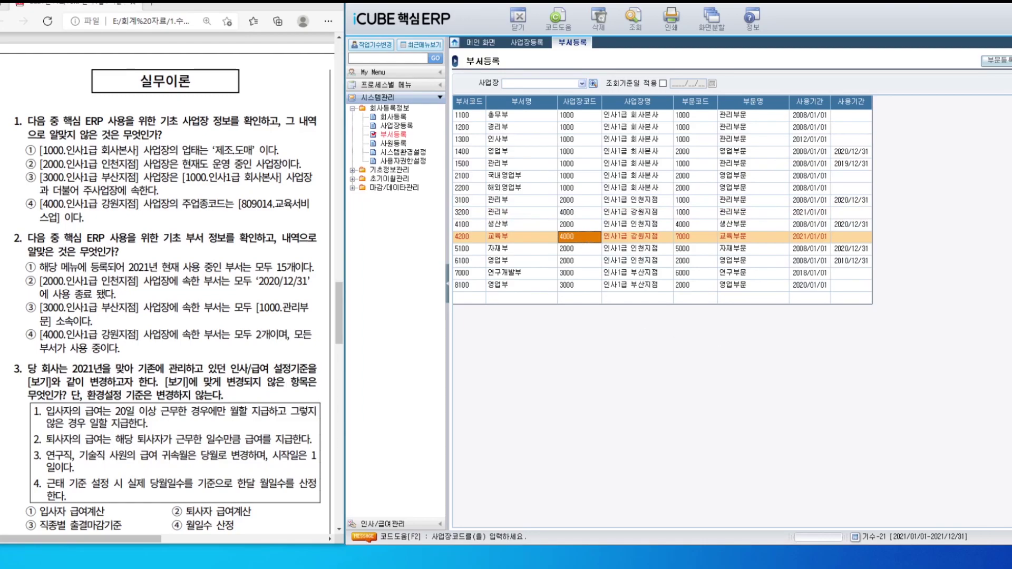
Bring question 3 into view and open the HR/payroll environment settings (인사/급여환경설정) under 기초환경설정
{"action": "scroll", "coordinate": [166, 285], "scroll_direction": "down", "scroll_amount": 5}
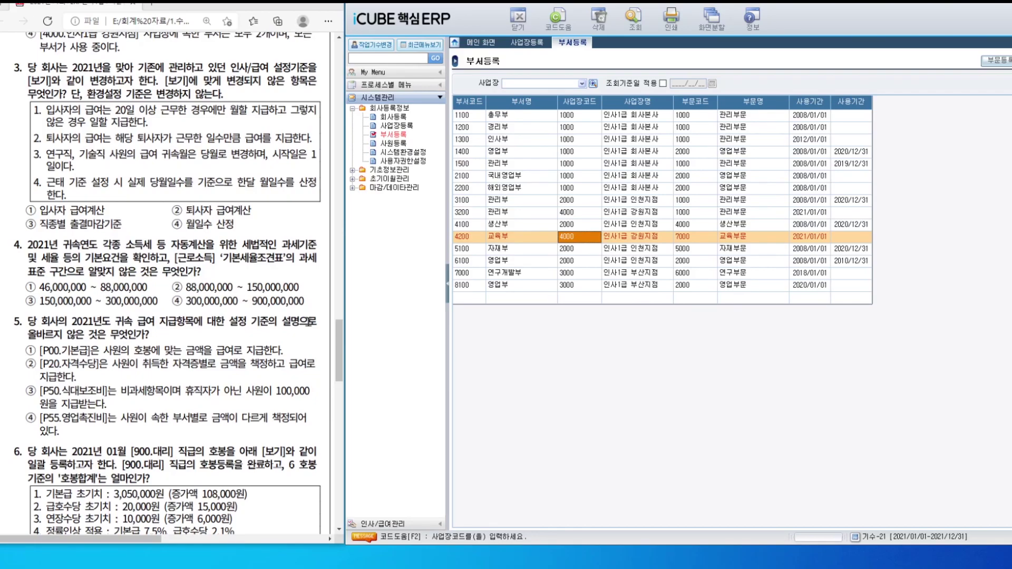
{"action": "left_click", "coordinate": [404, 525]}
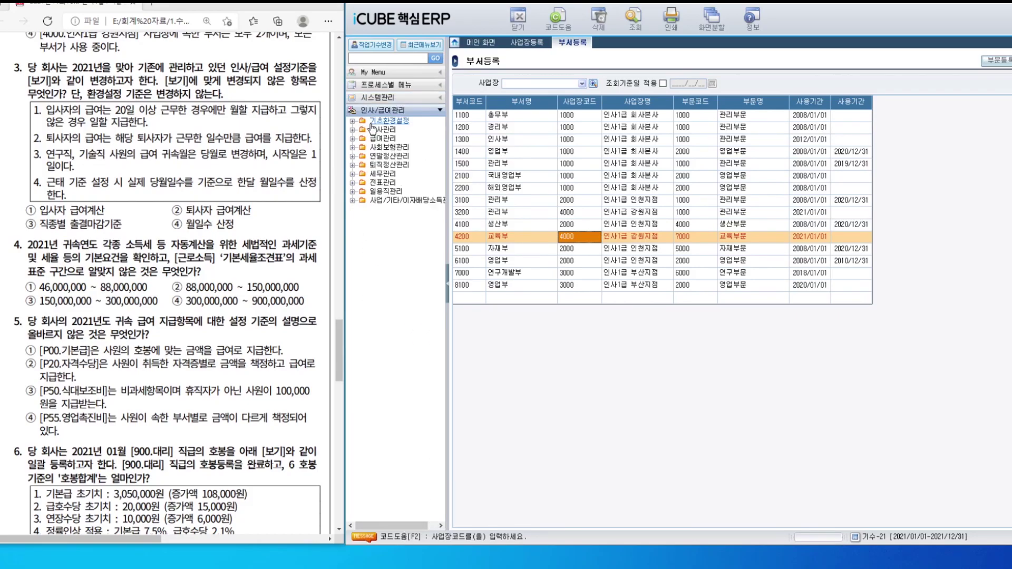
{"action": "double_click", "coordinate": [415, 121]}
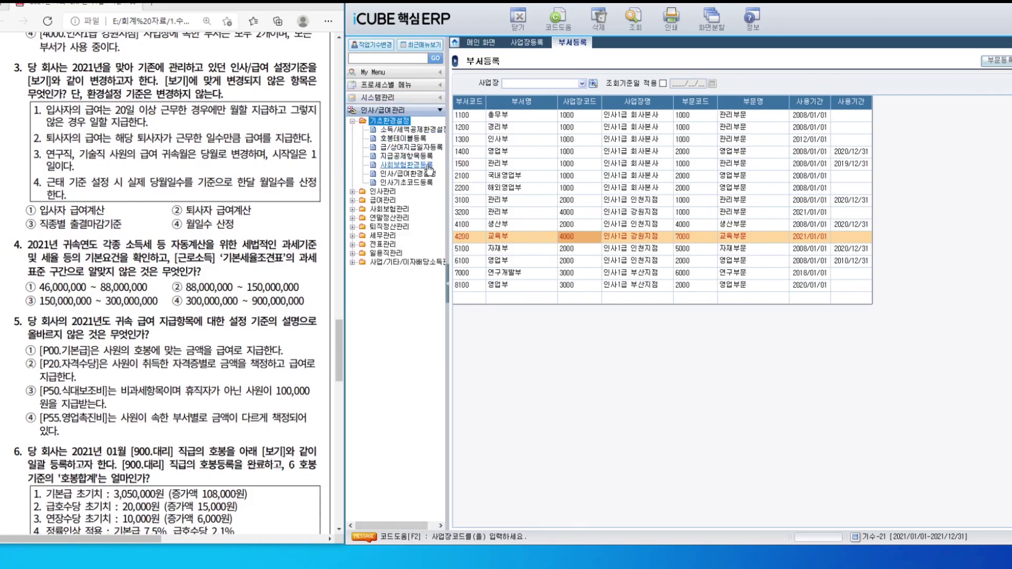
{"action": "left_click", "coordinate": [425, 175]}
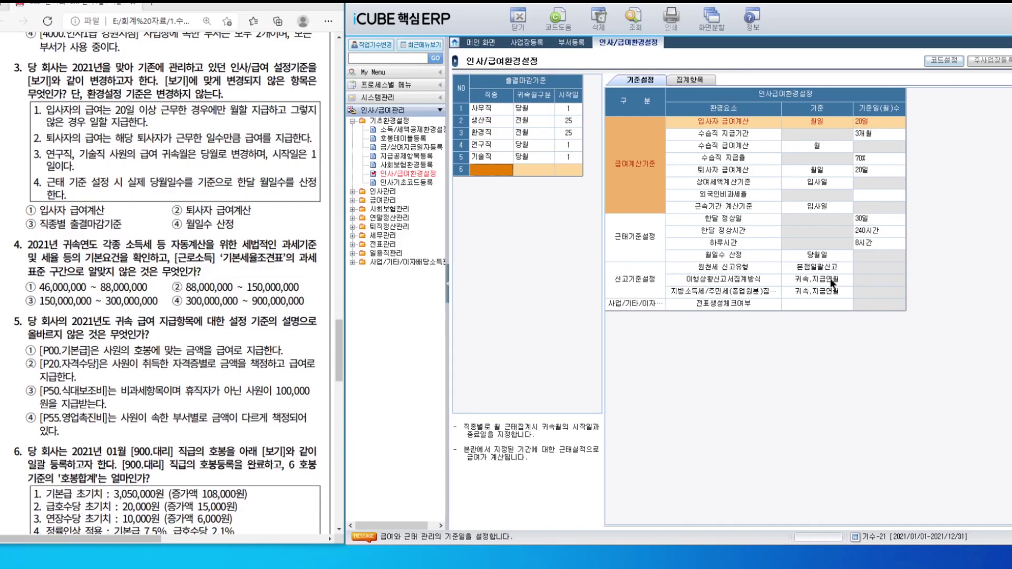
Inspect the basis codes available for 입사자 급여계산 and 월일수 산정, keeping 월일수 산정 on 당월일
{"action": "key", "text": "F2"}
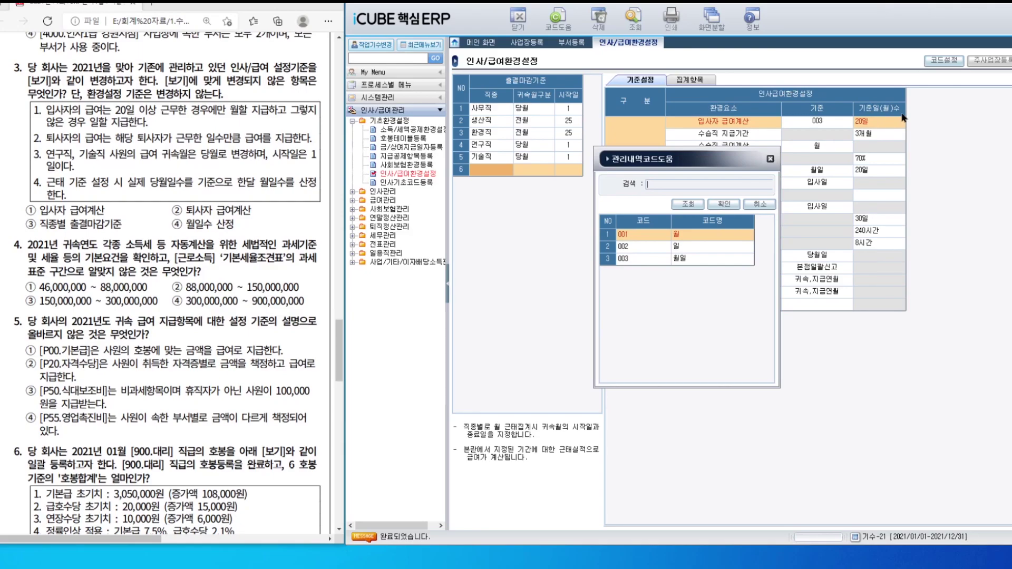
{"action": "left_click", "coordinate": [768, 207]}
{"action": "left_click", "coordinate": [817, 258]}
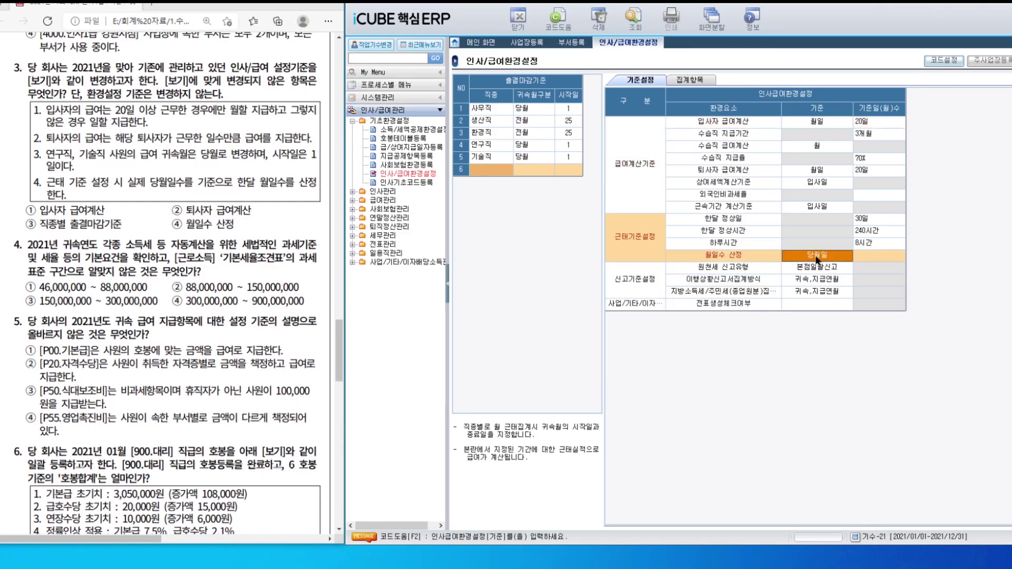
{"action": "double_click", "coordinate": [817, 257]}
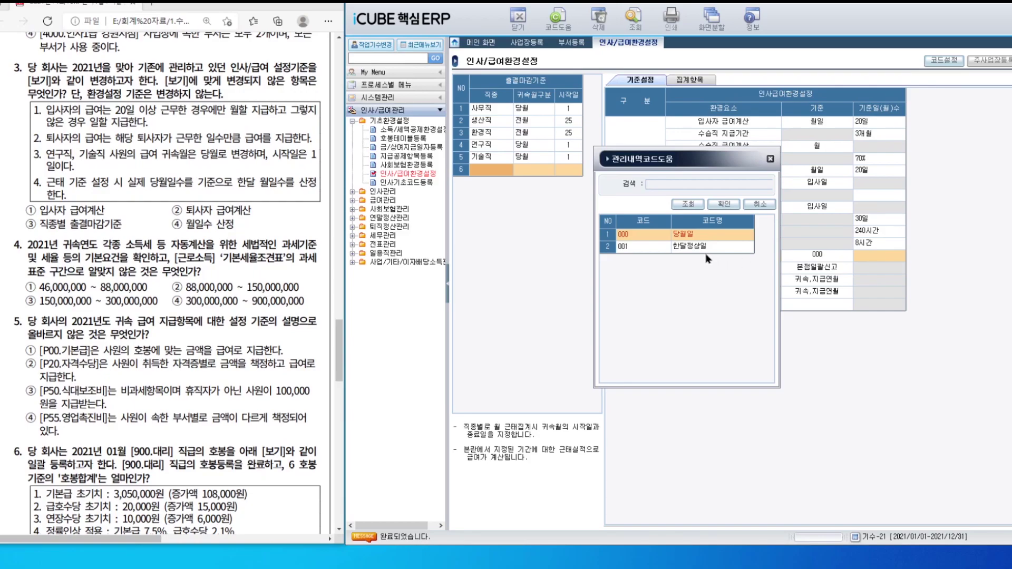
{"action": "left_click_drag", "start_coordinate": [694, 162], "coordinate": [578, 151]}
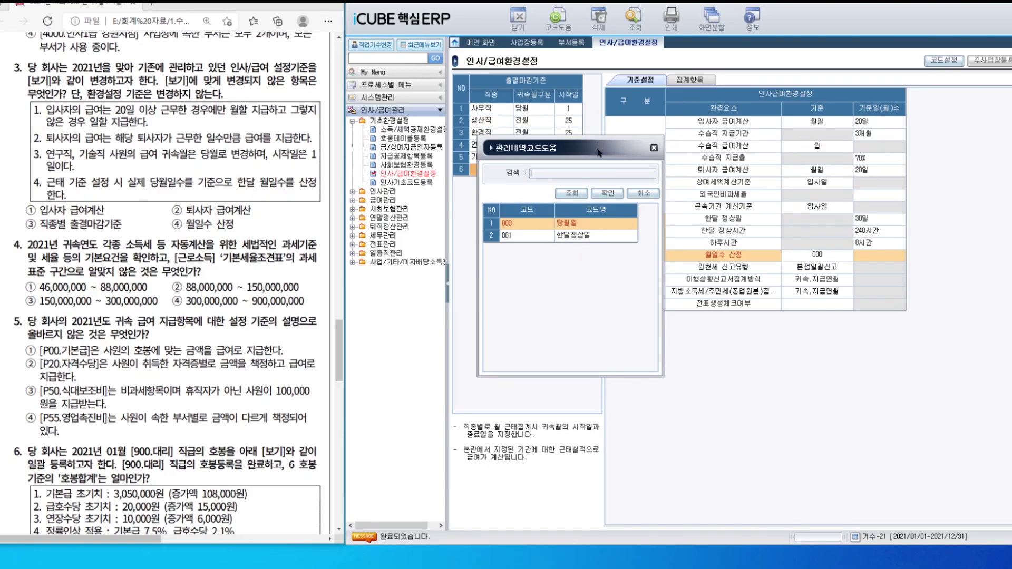
{"action": "left_click_drag", "start_coordinate": [603, 148], "coordinate": [557, 149]}
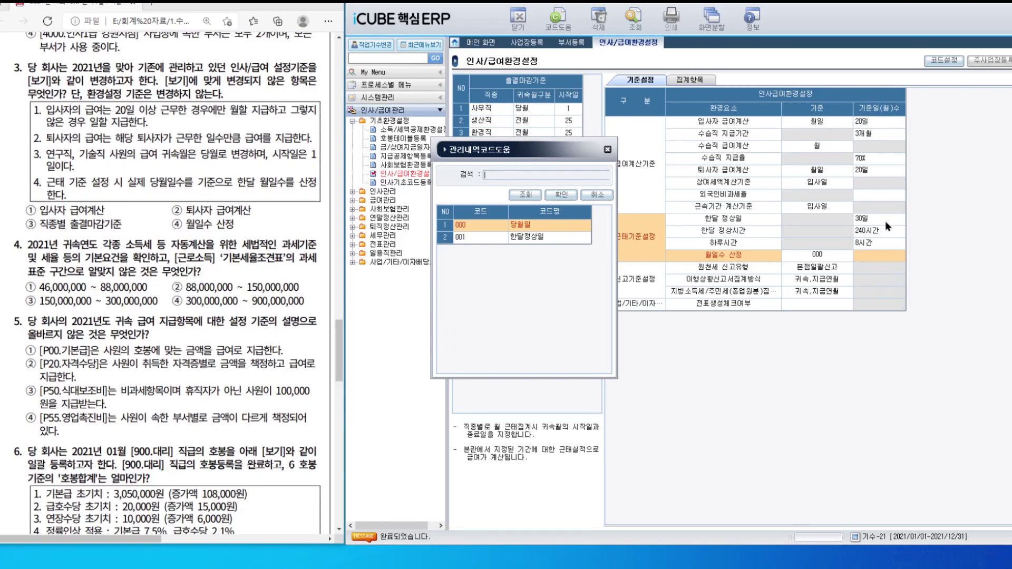
{"action": "key", "text": "Return"}
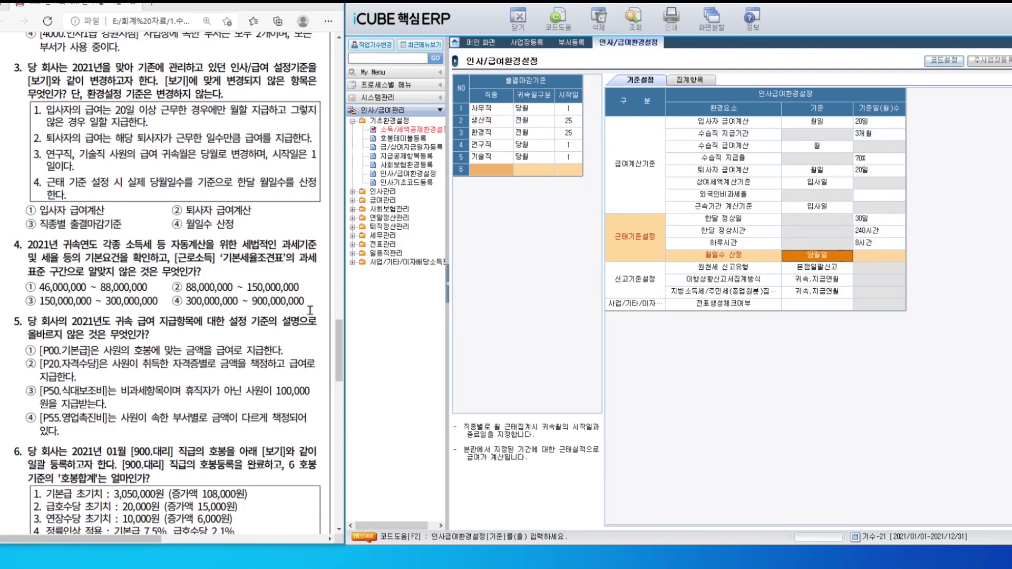
Open 소득/세액공제환경설정 and compare the 2021 근로소득 기본세율조견표 tax brackets with the options in question 4
{"action": "left_click", "coordinate": [413, 130]}
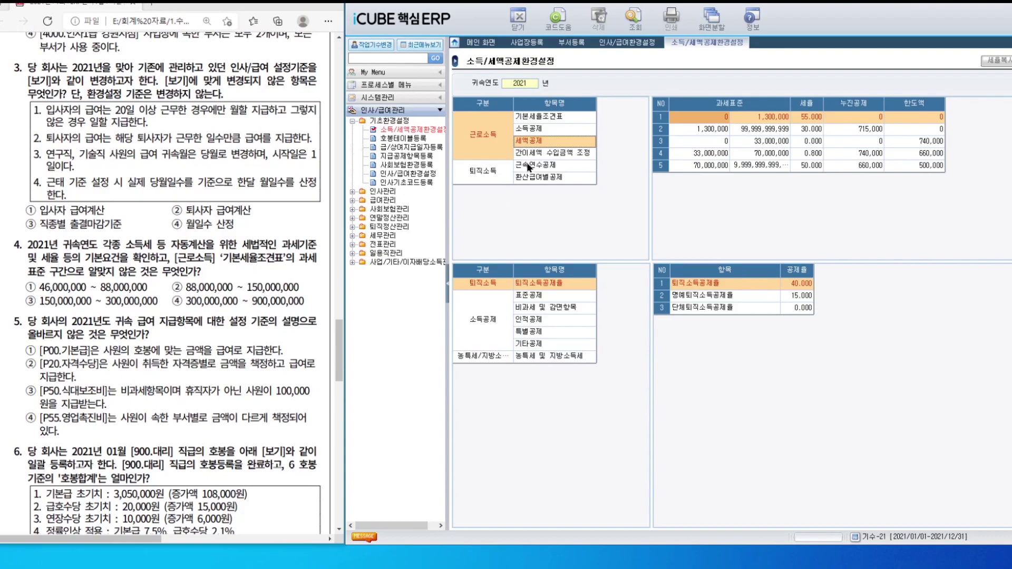
{"action": "left_click", "coordinate": [541, 118]}
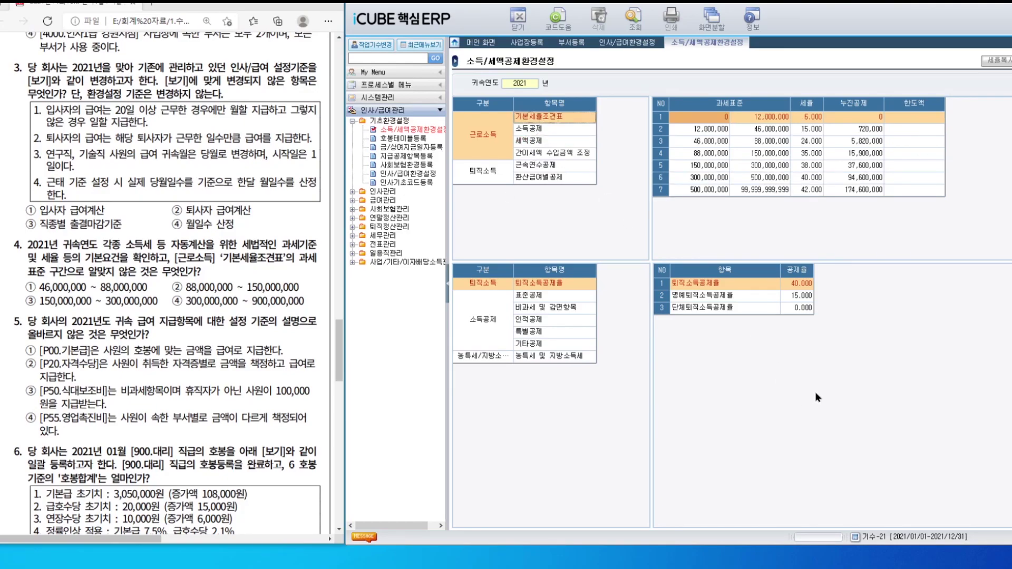
{"action": "left_click", "coordinate": [704, 142]}
{"action": "left_click", "coordinate": [771, 143]}
{"action": "left_click", "coordinate": [709, 158]}
{"action": "left_click", "coordinate": [767, 158]}
{"action": "left_click", "coordinate": [707, 171]}
{"action": "left_click", "coordinate": [757, 171]}
{"action": "left_click", "coordinate": [705, 179]}
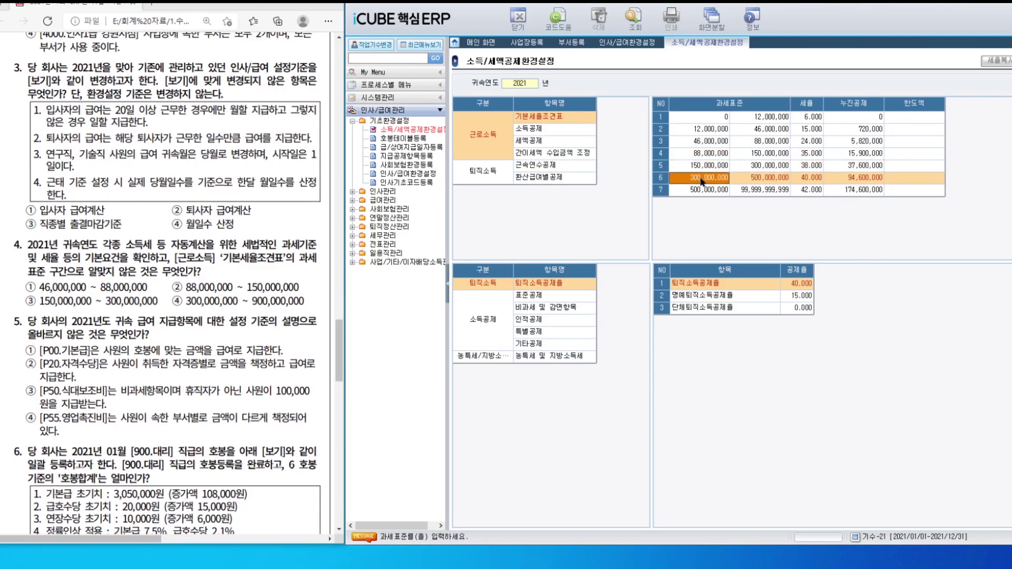
{"action": "left_click", "coordinate": [761, 179]}
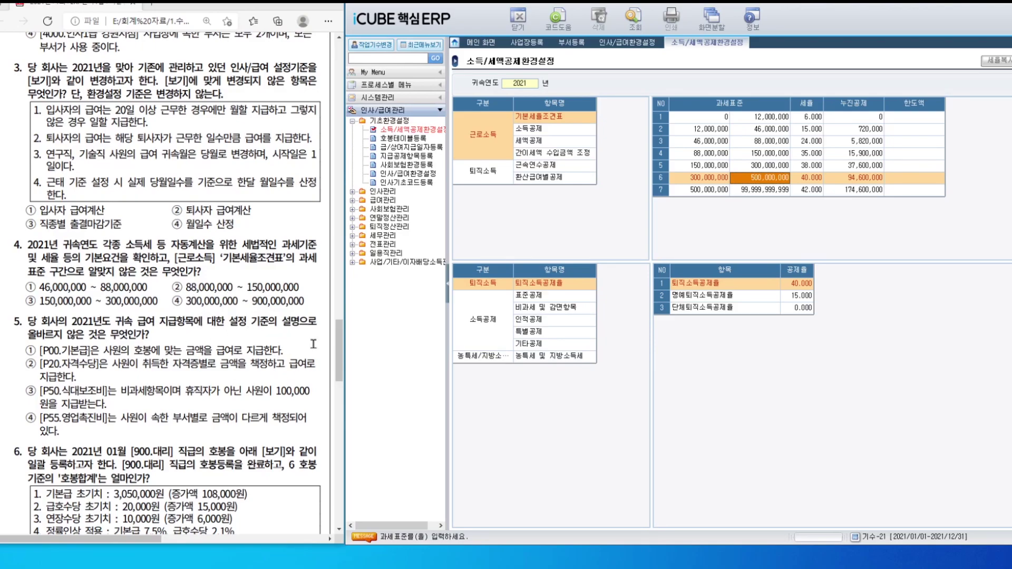
Open 지급공제항목등록 and list the 2021 items with 급여구분 set to 급여 and 지급/공제구분 set to 지급
{"action": "left_click", "coordinate": [402, 157]}
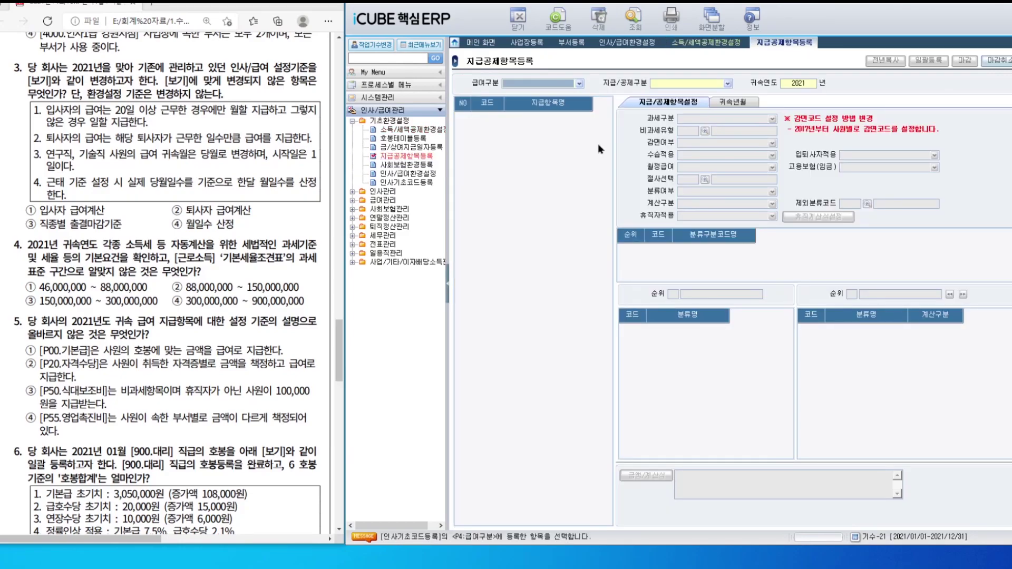
{"action": "left_click", "coordinate": [539, 85]}
{"action": "left_click", "coordinate": [537, 96]}
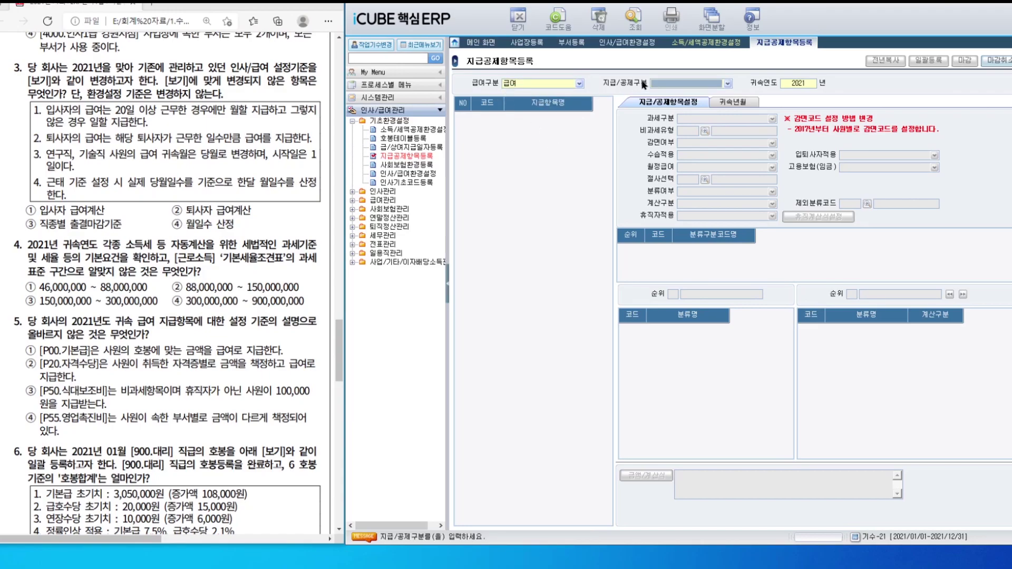
{"action": "left_click", "coordinate": [644, 84]}
{"action": "left_click", "coordinate": [668, 99]}
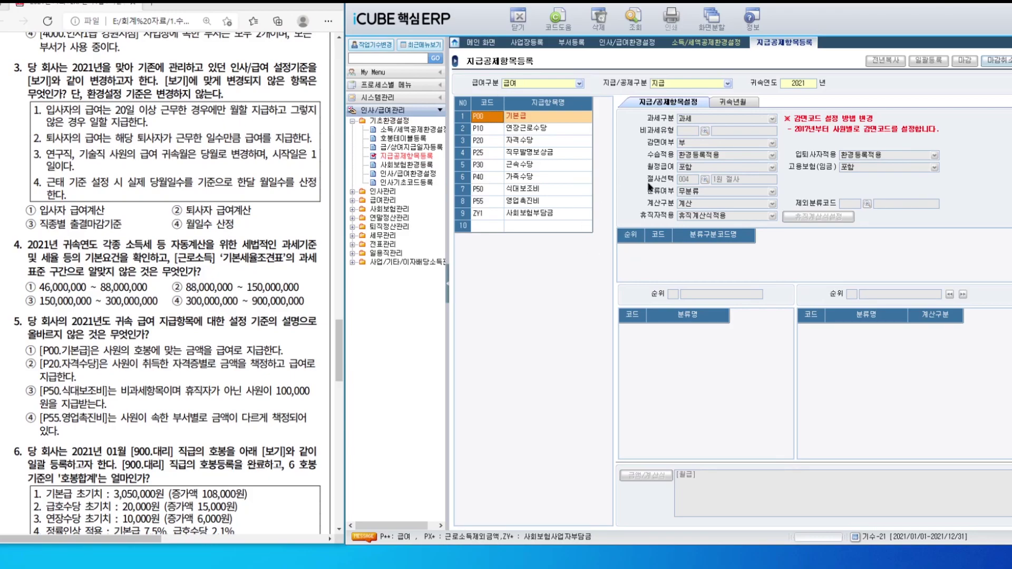
Cancel the closing (마감취소) of the 2021 pay items and select item P00 기본급
{"action": "left_click", "coordinate": [1008, 64]}
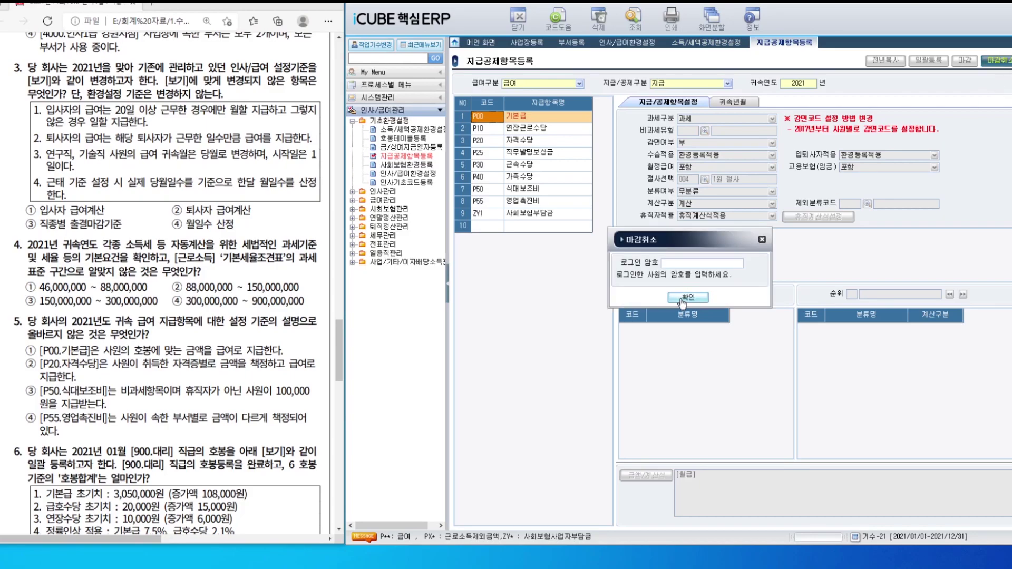
{"action": "left_click", "coordinate": [680, 299]}
{"action": "left_click", "coordinate": [541, 119]}
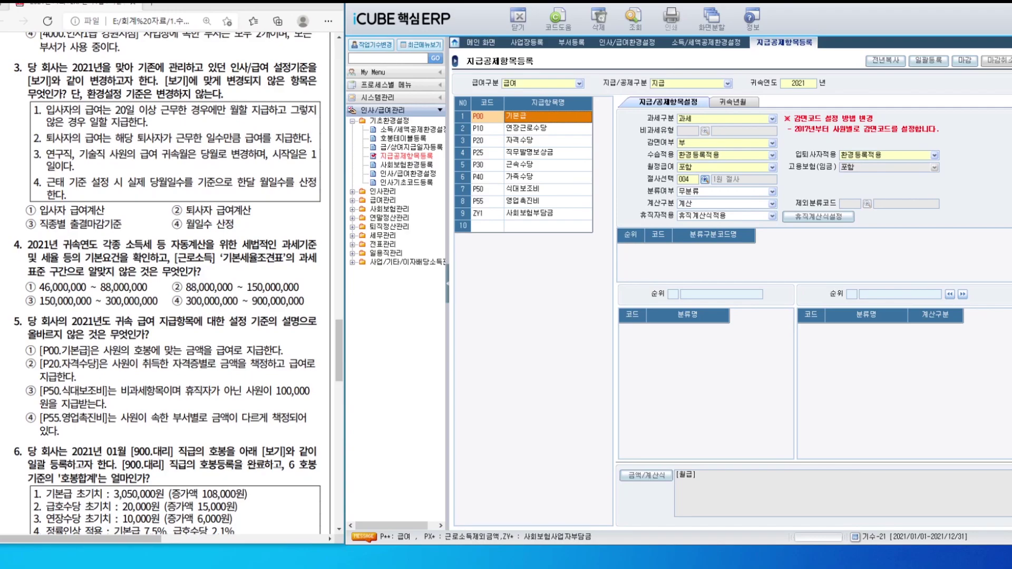
Inspect the 계산구분 setting and the 급여계산식 formula of P00 기본급, then close the formula window without changes
{"action": "left_click", "coordinate": [709, 207]}
{"action": "left_click", "coordinate": [709, 207]}
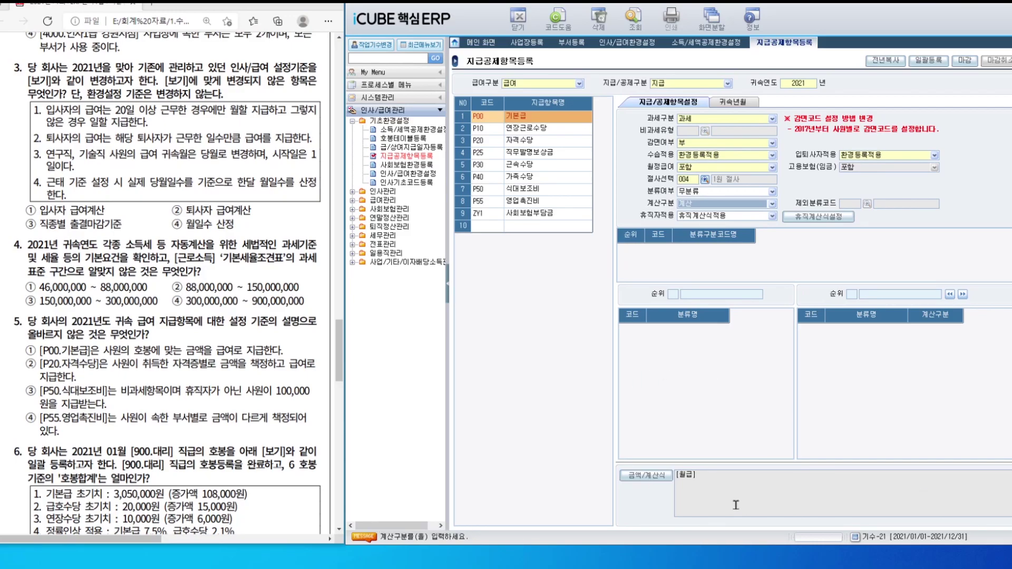
{"action": "left_click", "coordinate": [647, 475]}
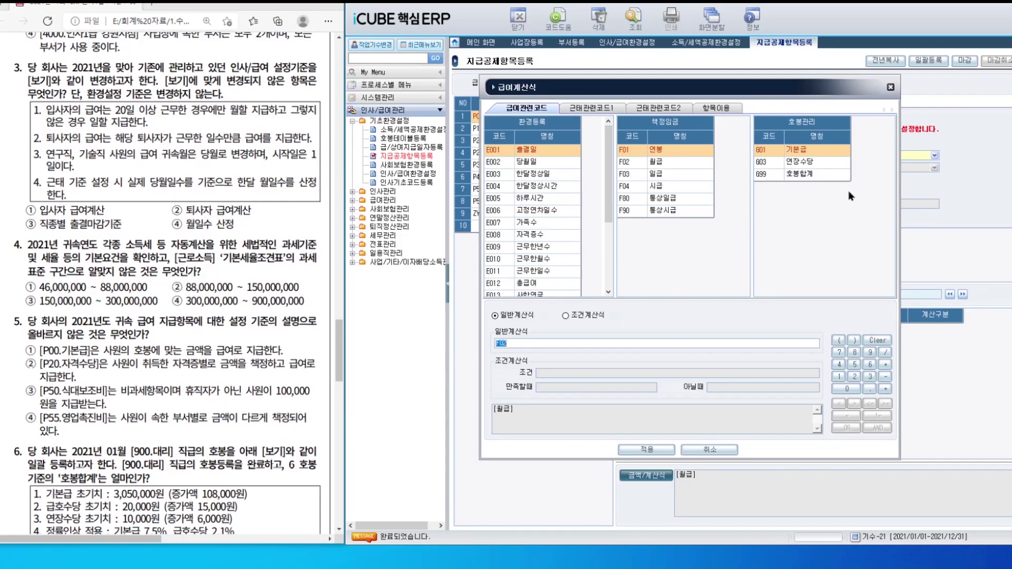
{"action": "left_click", "coordinate": [890, 87]}
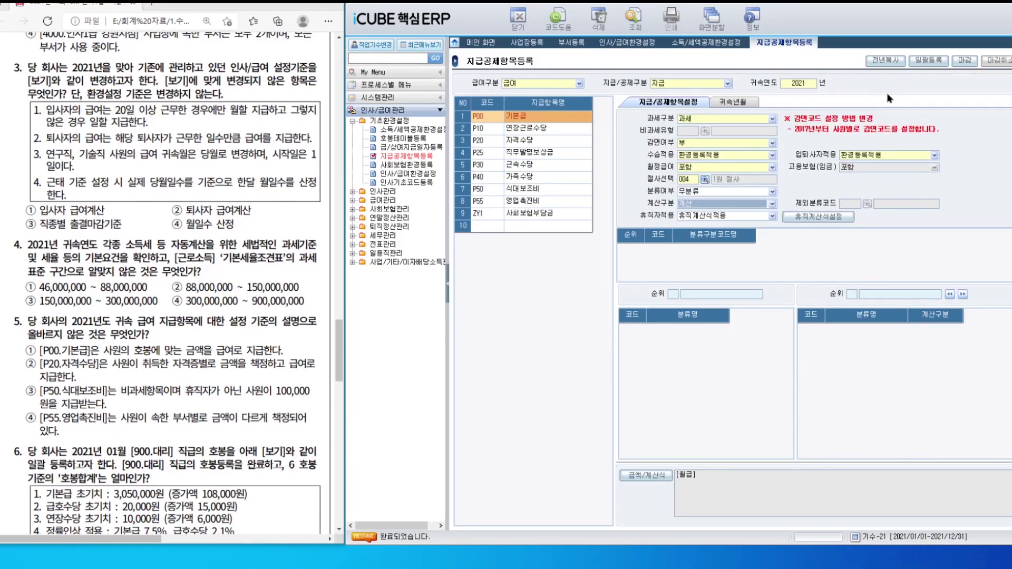
For question 6, open 호봉테이블등록 and add a 호봉이력 entry starting 2021/01 for the 900 대리 position
{"action": "scroll", "coordinate": [210, 392], "scroll_direction": "down", "scroll_amount": 5}
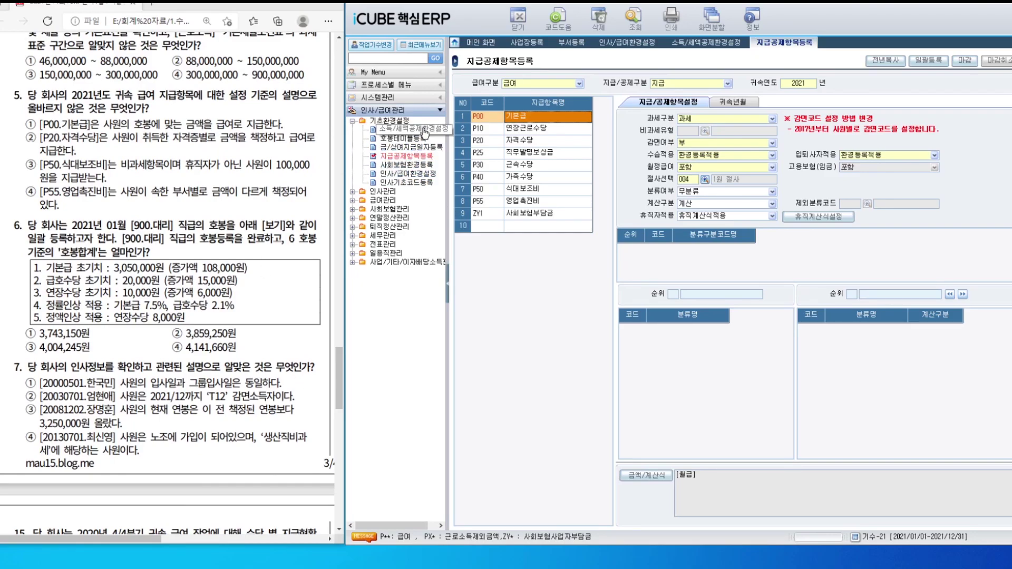
{"action": "left_click", "coordinate": [411, 141]}
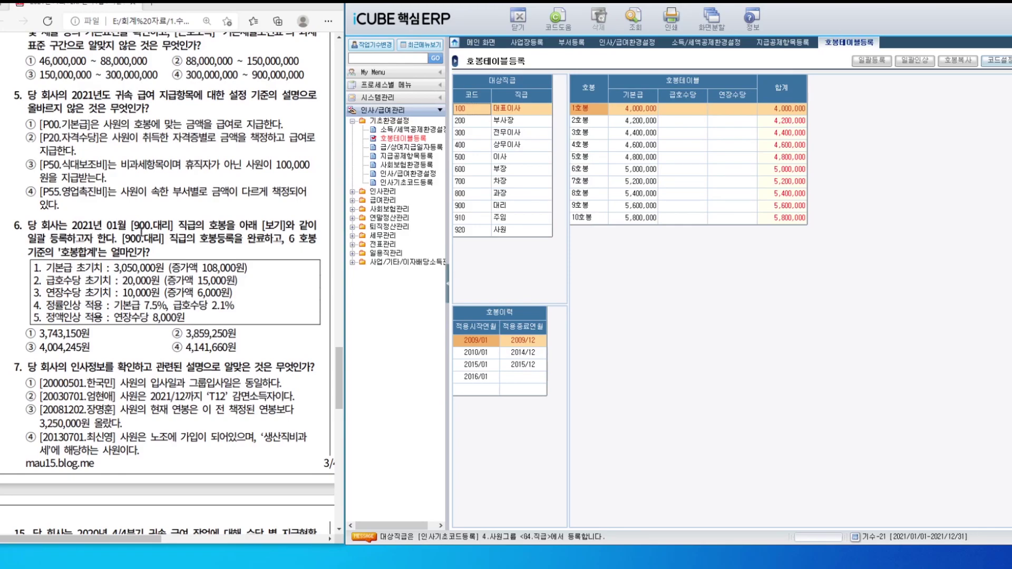
{"action": "left_click", "coordinate": [525, 206]}
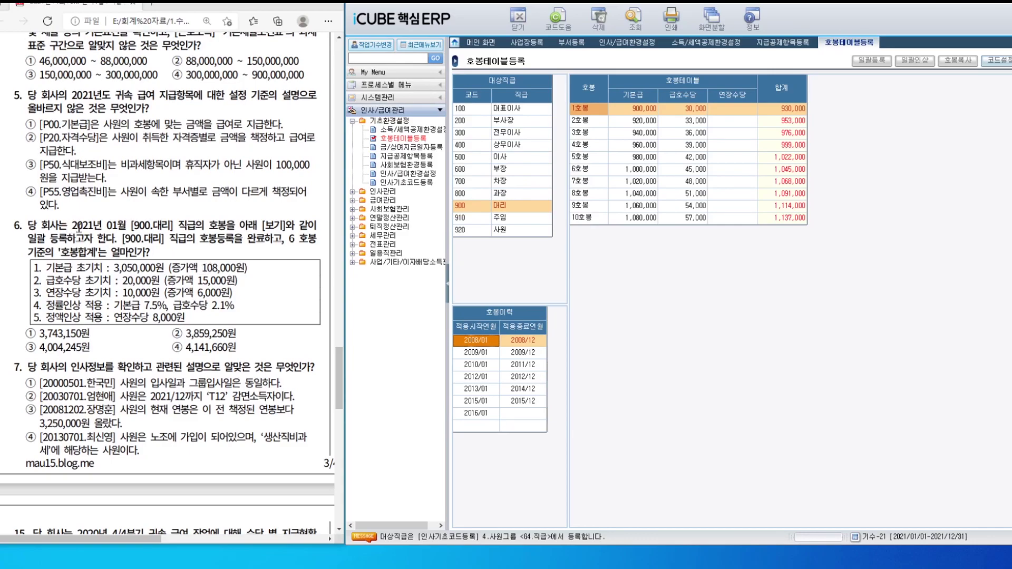
{"action": "left_click", "coordinate": [478, 425]}
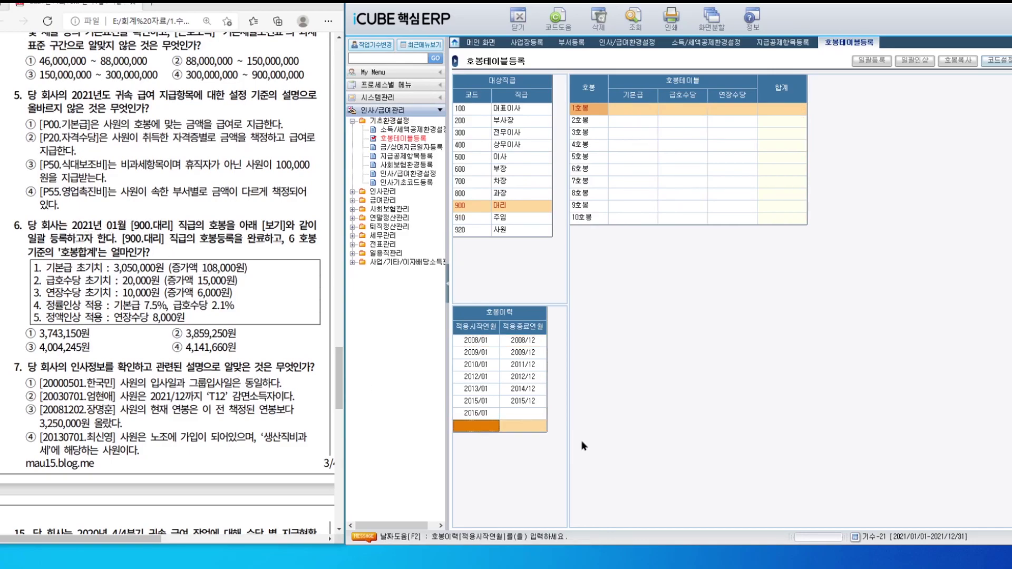
{"action": "type", "text": "2021/"}
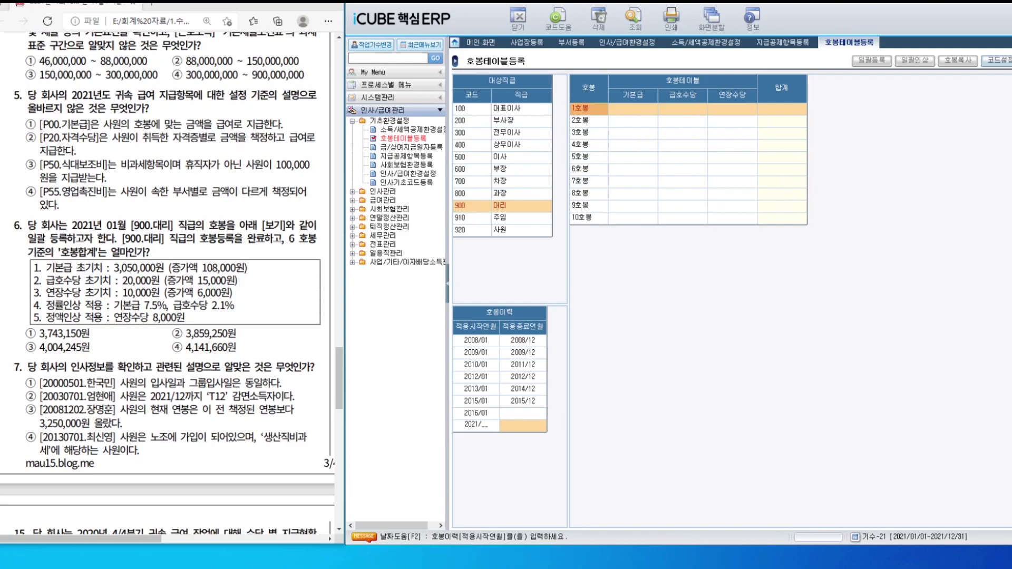
{"action": "type", "text": "01"}
{"action": "key", "text": "Return"}
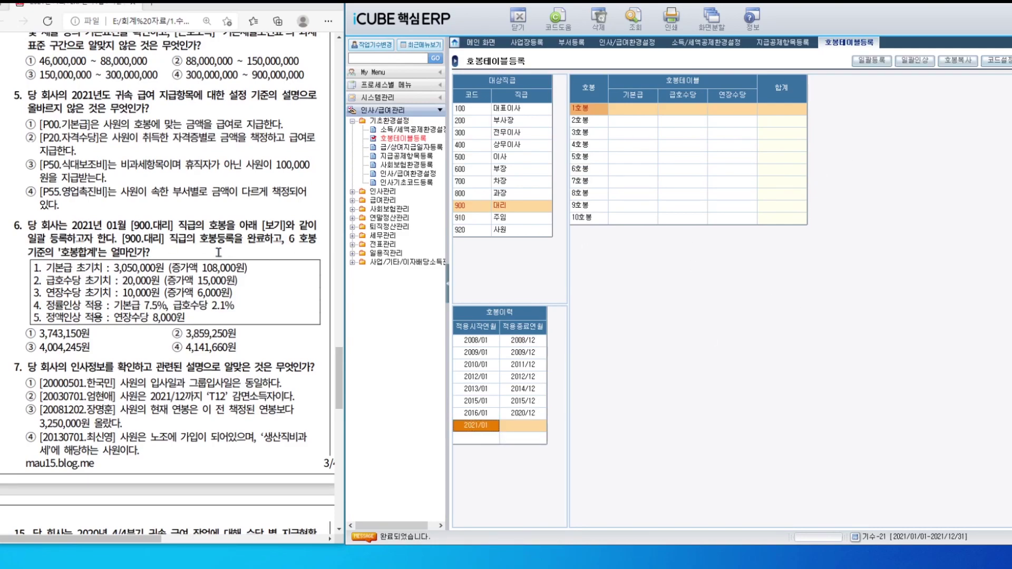
Start 호봉 일괄등록 for 대리, setting 기본급 to an initial value of 3,050,000 and an increment of 108,000
{"action": "left_click", "coordinate": [870, 60]}
{"action": "type", "text": "3050000"}
{"action": "key", "text": "Return"}
{"action": "type", "text": "3"}
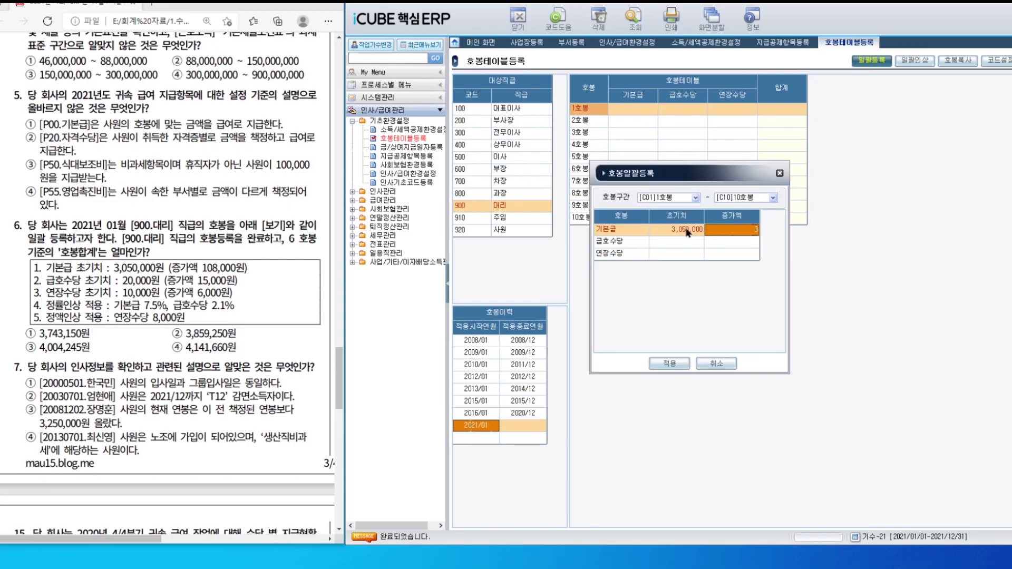
{"action": "type", "text": "08000"}
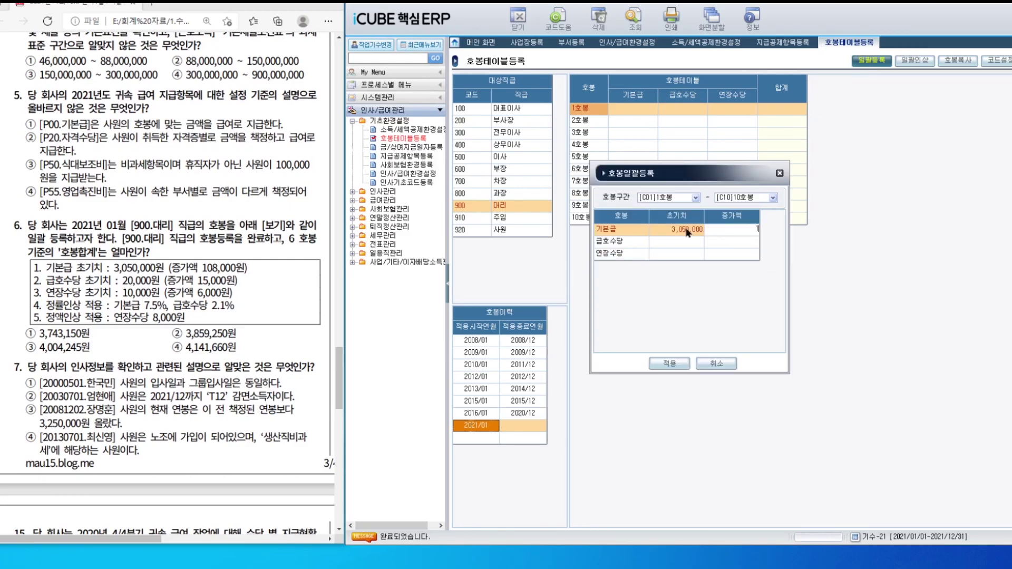
{"action": "key", "text": "Return"}
Set 급호수당 to 20,000 with increment 15,000 and 연장수당 to 10,000 with increment 6,000, and apply the batch registration
{"action": "type", "text": "20000"}
{"action": "key", "text": "Return"}
{"action": "type", "text": "15000"}
{"action": "key", "text": "Return"}
{"action": "key", "text": "Return"}
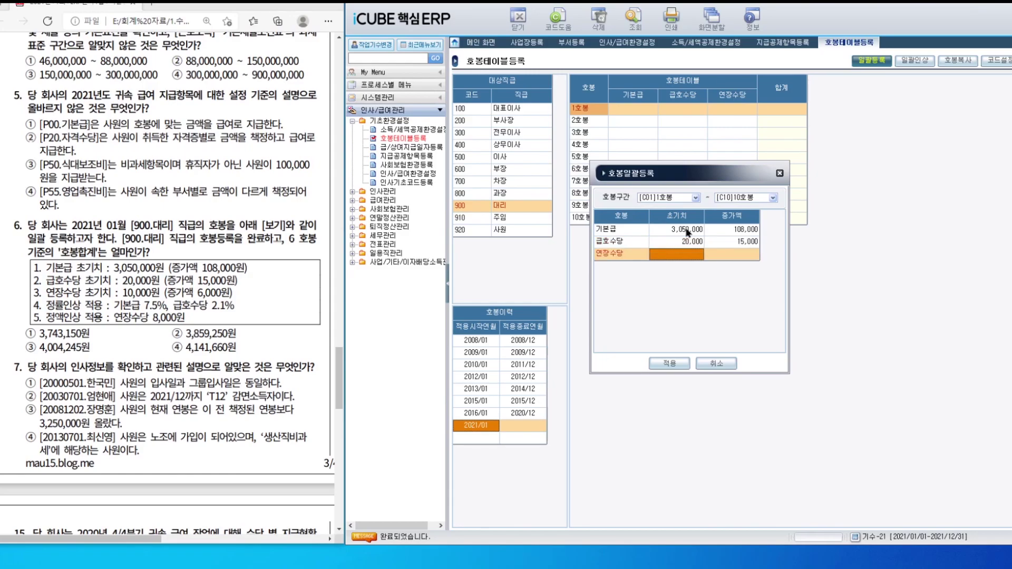
{"action": "type", "text": "10000"}
{"action": "key", "text": "Return"}
{"action": "type", "text": "6000"}
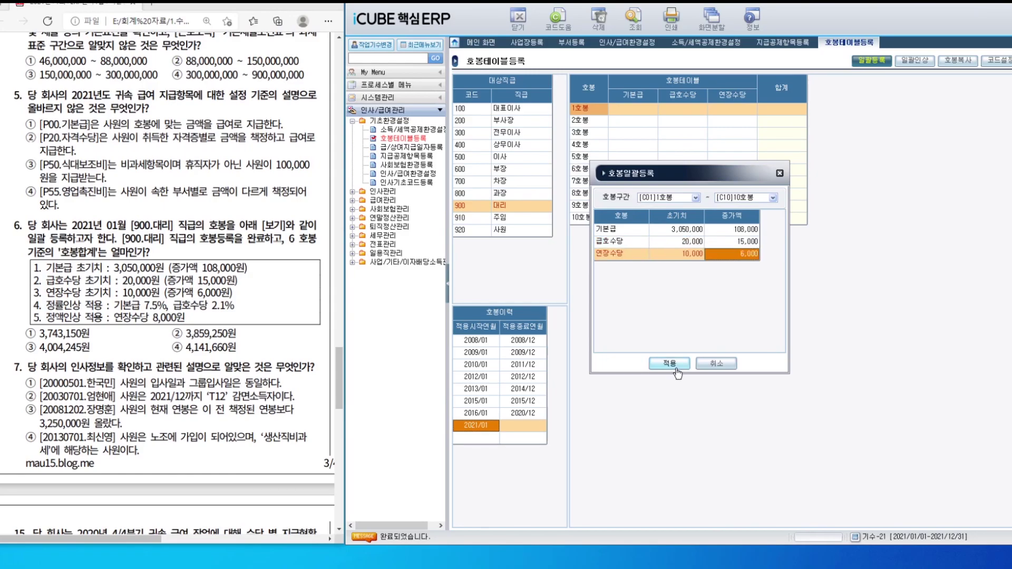
{"action": "left_click", "coordinate": [677, 371]}
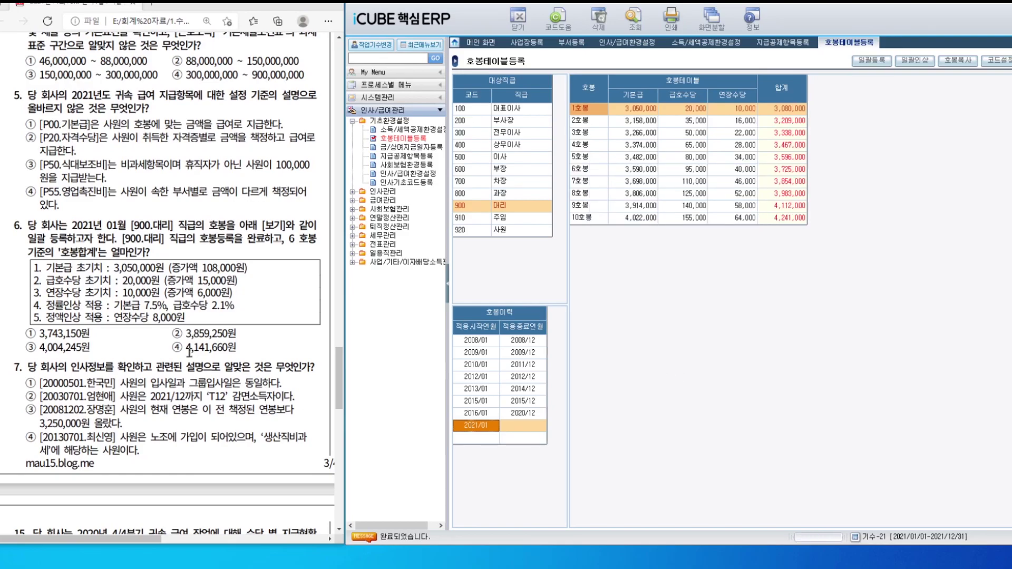
Apply 일괄인상 with 정률 7.5% on 기본급 and 2.1% on 급호수당, plus 정액 8,000 on 연장수당, and check the 6호봉 total
{"action": "left_click", "coordinate": [914, 60]}
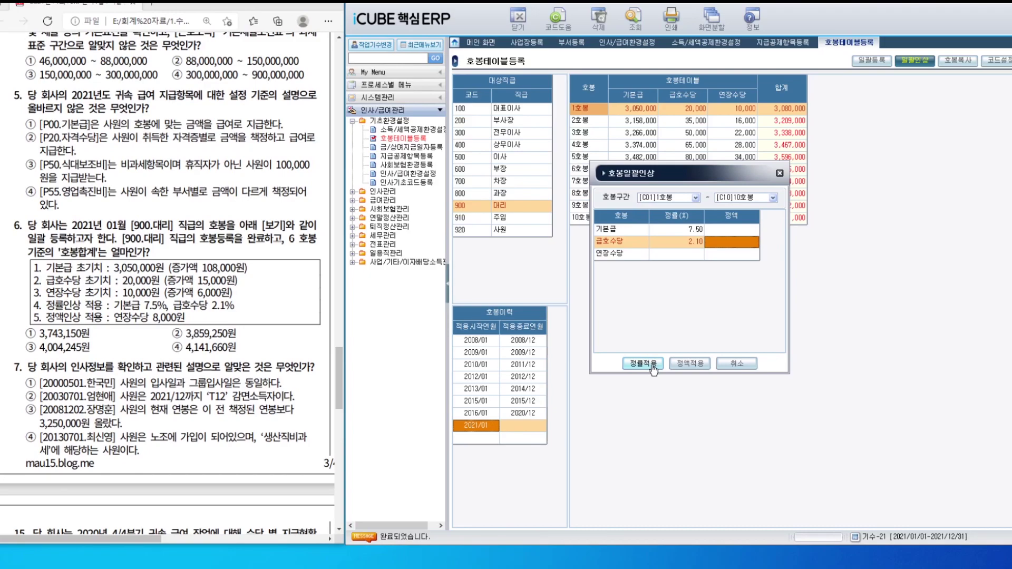
{"action": "left_click", "coordinate": [652, 368]}
{"action": "left_click", "coordinate": [916, 63]}
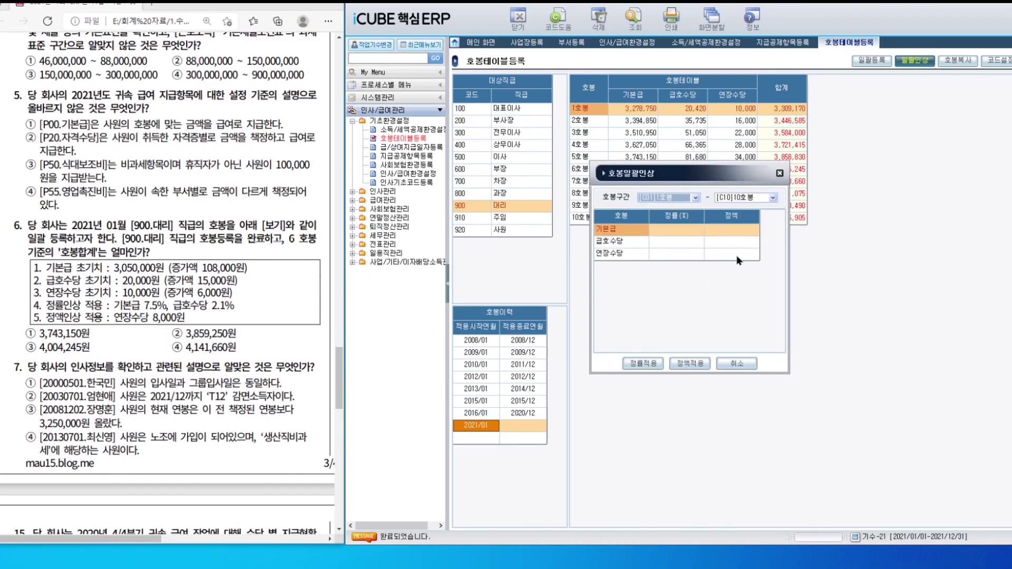
{"action": "left_click", "coordinate": [741, 255]}
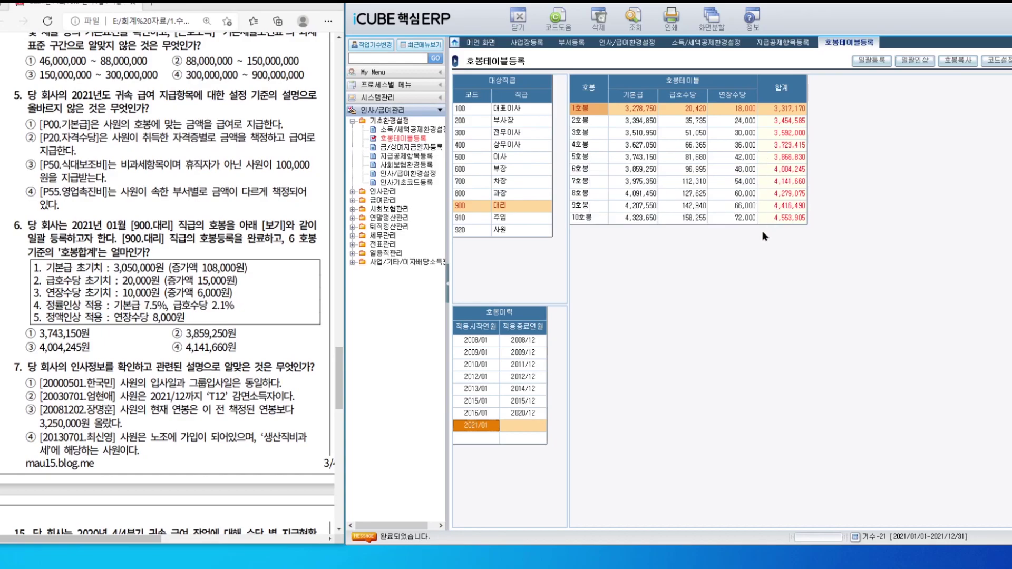
{"action": "left_click", "coordinate": [784, 172]}
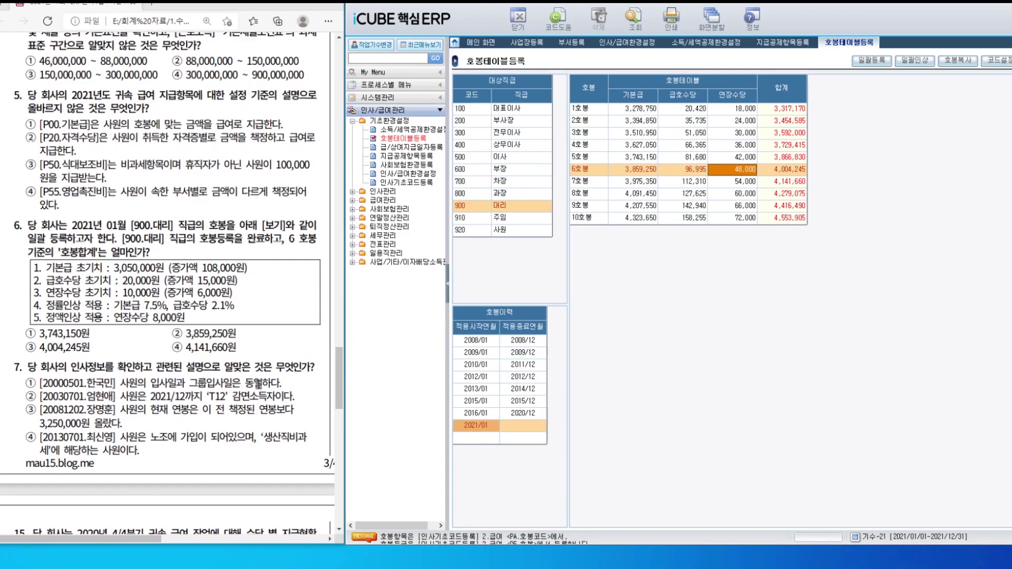
Open 인사정보등록 under 인사관리 and compare 입사일 with 그룹입사일 for the employee in option ① of question 7
{"action": "left_click", "coordinate": [382, 191]}
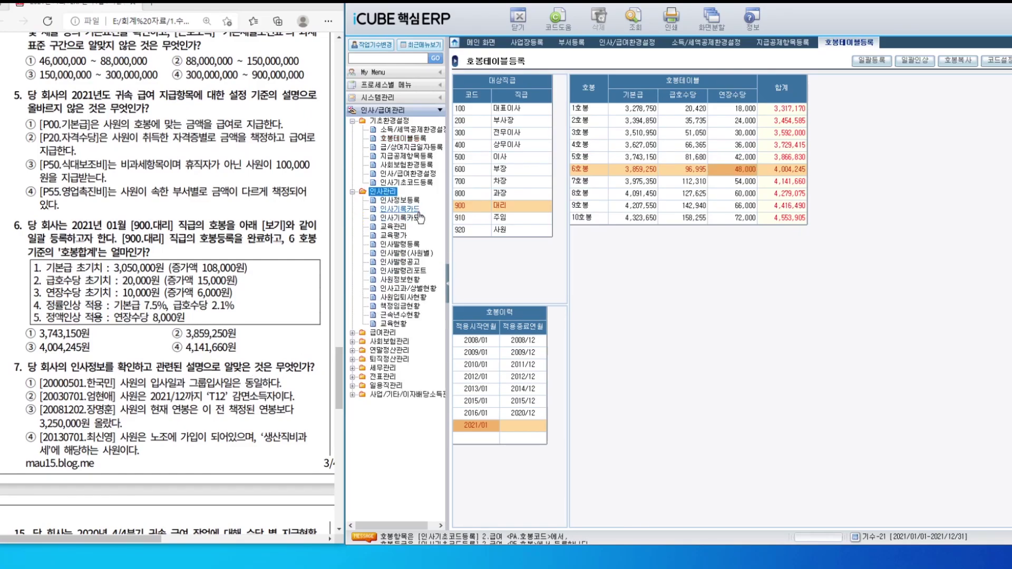
{"action": "left_click", "coordinate": [412, 201]}
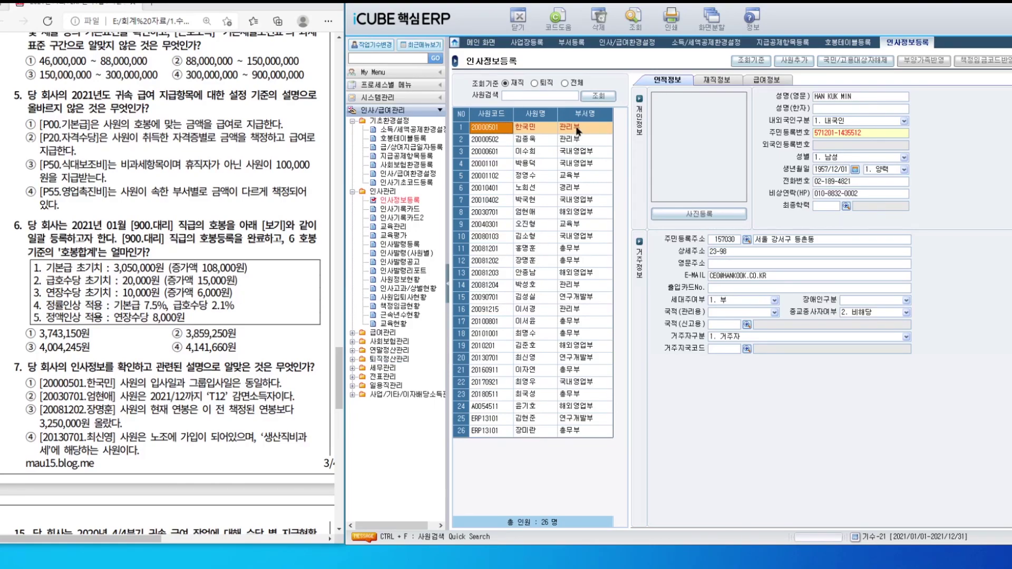
{"action": "left_click", "coordinate": [579, 132]}
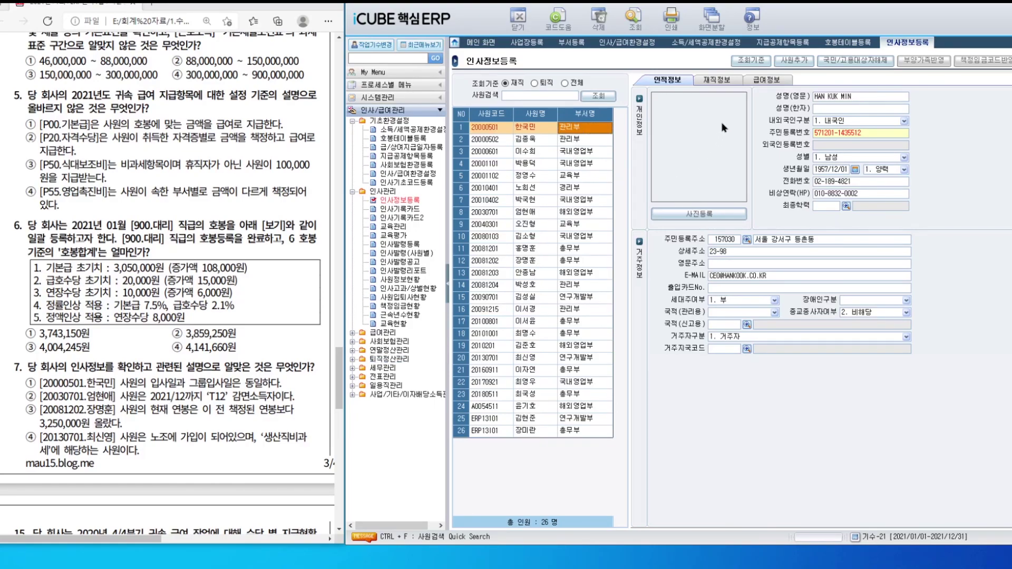
{"action": "left_click", "coordinate": [726, 81]}
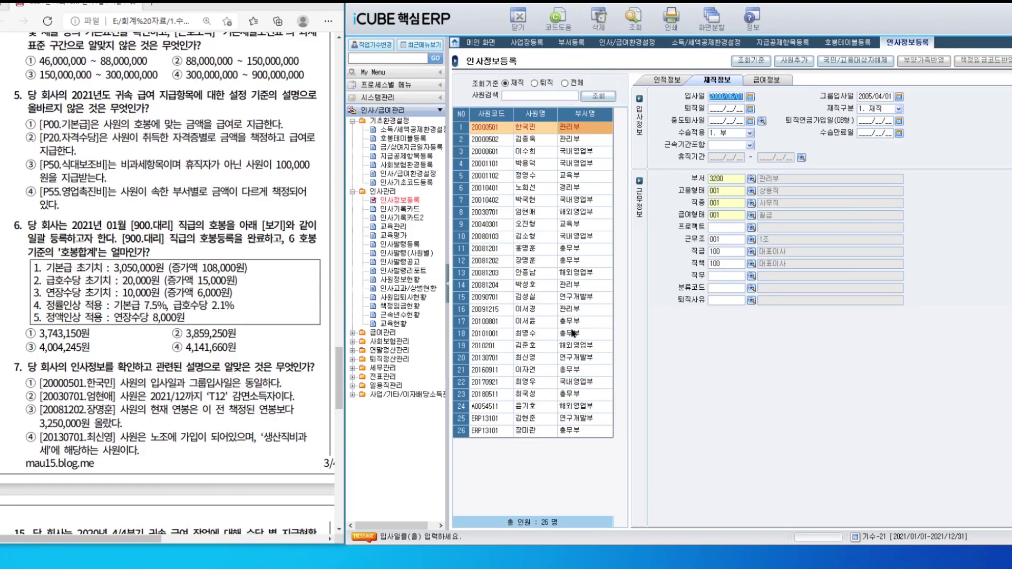
Check the 감면유형 and its period for the employee in option ② of question 7, and view the available 감면 codes
{"action": "left_click", "coordinate": [564, 216]}
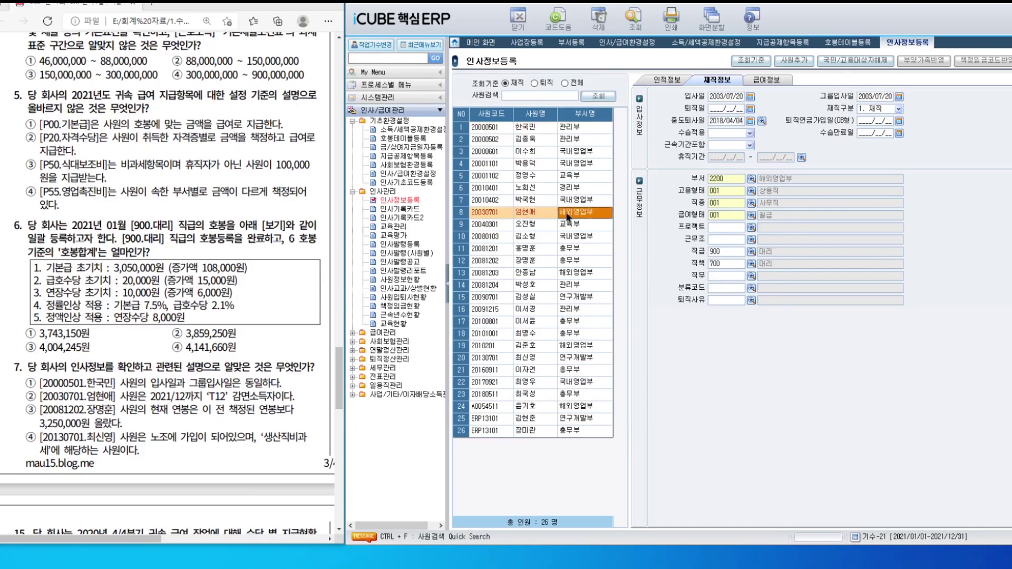
{"action": "left_click", "coordinate": [778, 81]}
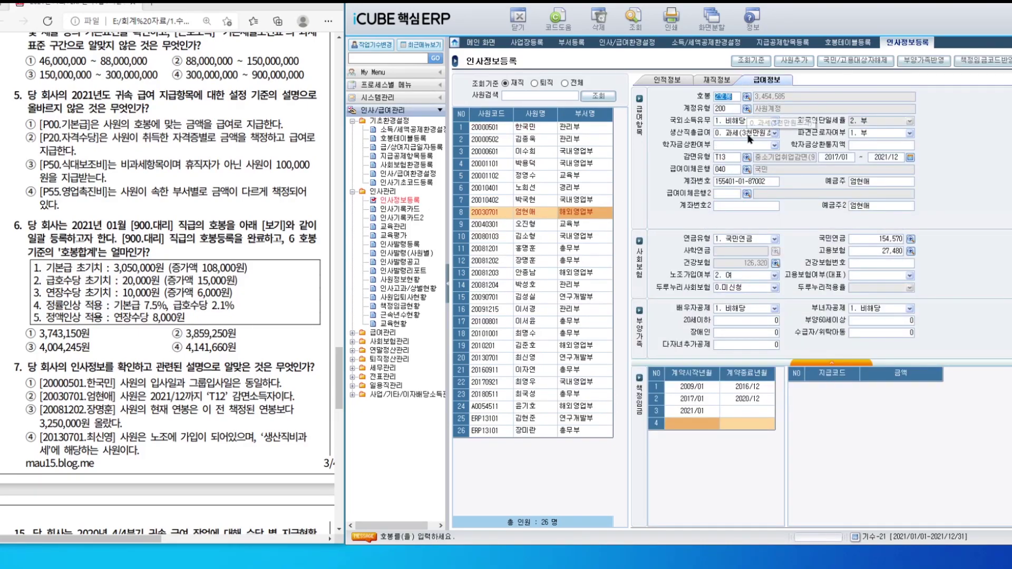
{"action": "left_click", "coordinate": [746, 157]}
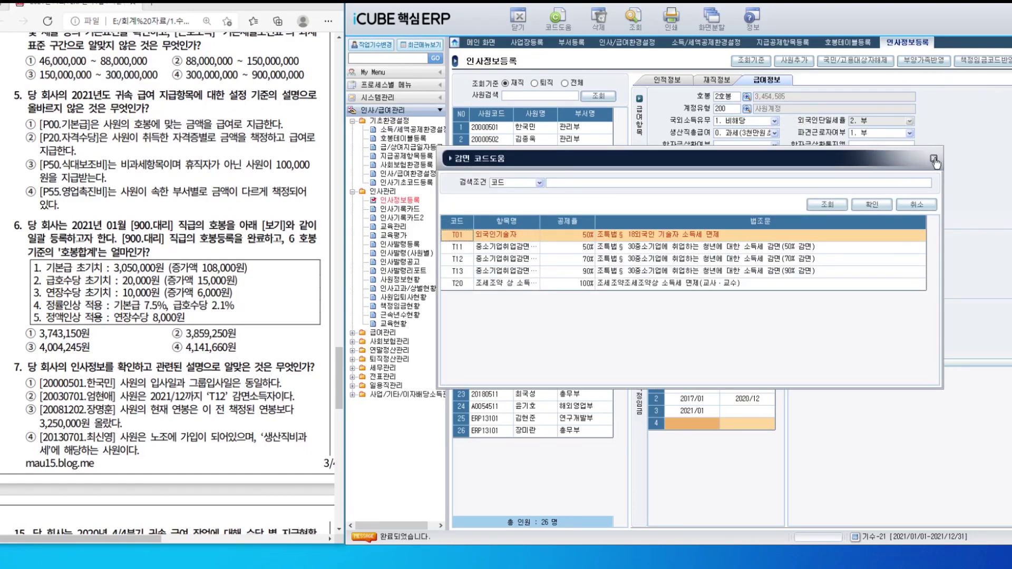
{"action": "left_click", "coordinate": [933, 158]}
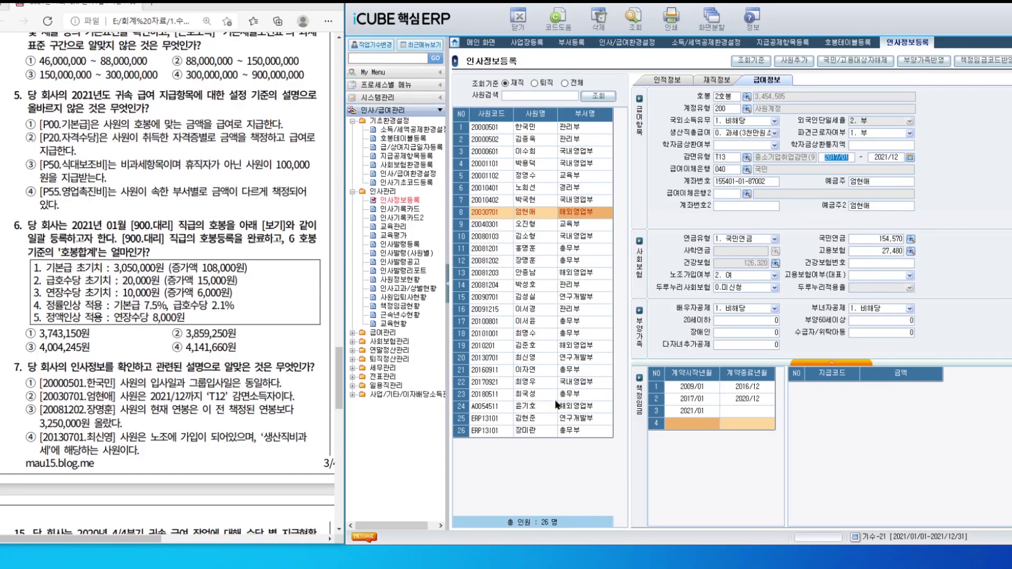
Reveal the masked 책정임금 amounts of the option ③ employee and compare the 연봉 of the 2016/03 and 2021/01 contracts
{"action": "left_click", "coordinate": [573, 262]}
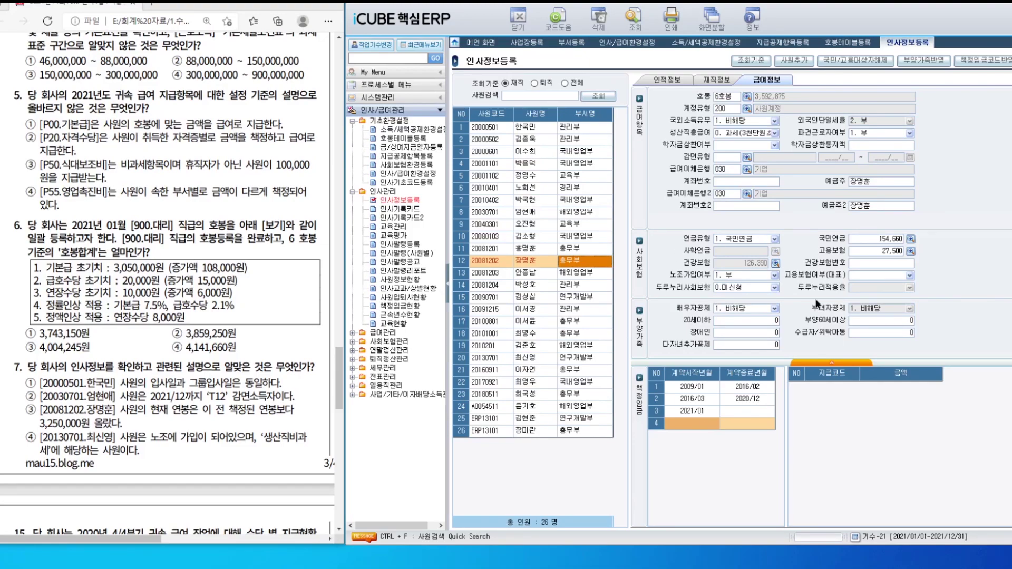
{"action": "left_click", "coordinate": [706, 412]}
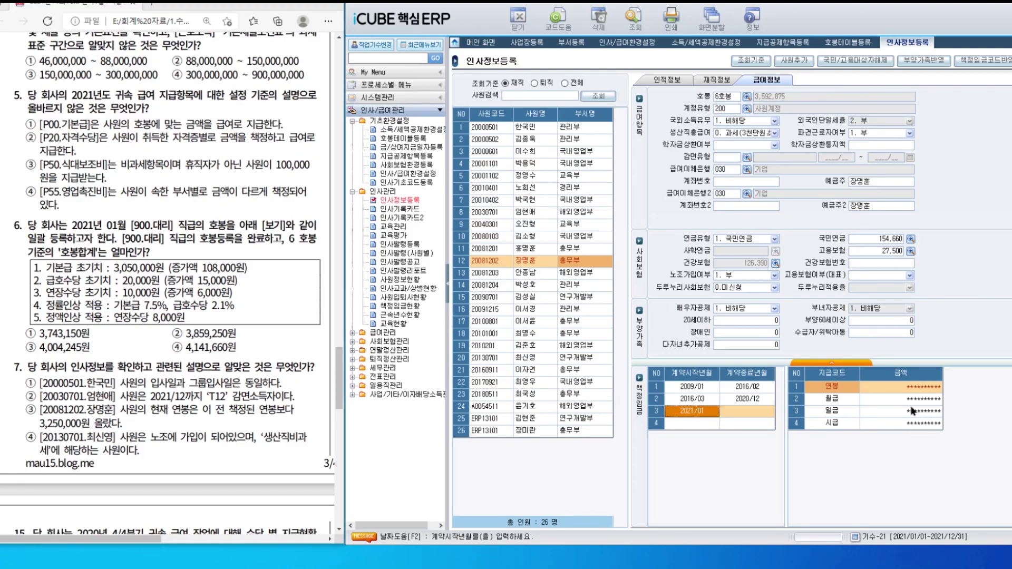
{"action": "left_click", "coordinate": [924, 399]}
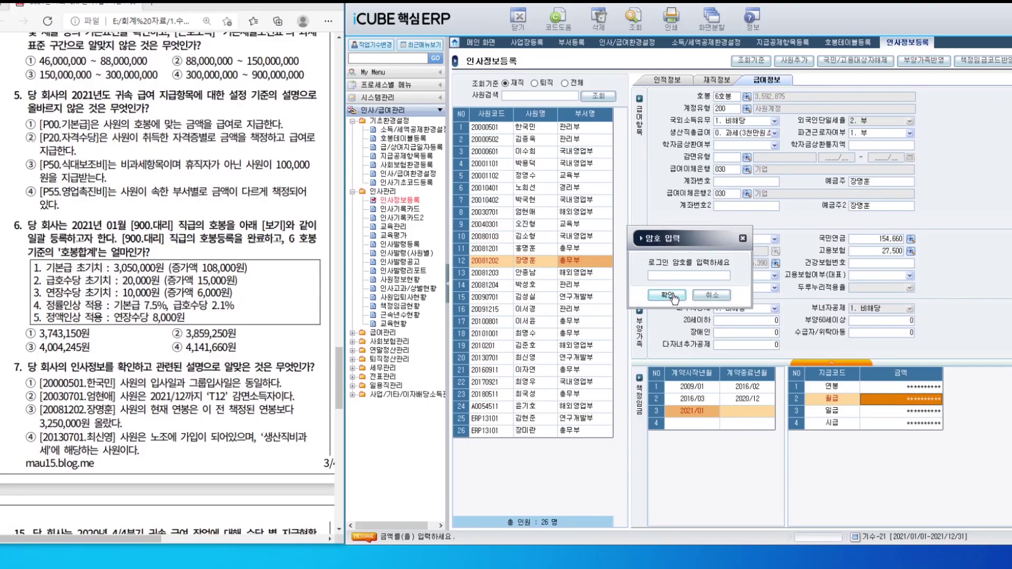
{"action": "left_click", "coordinate": [669, 295]}
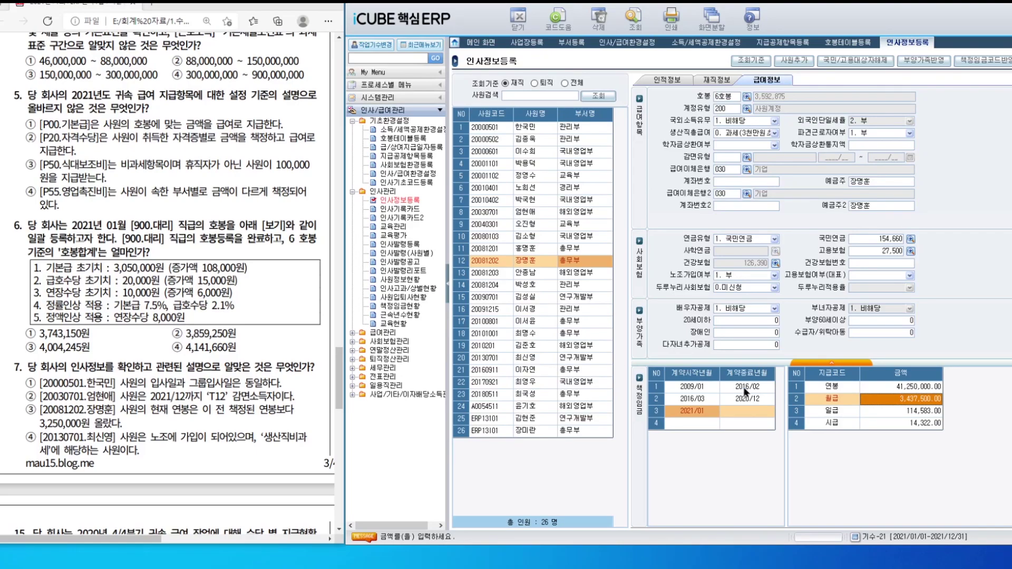
{"action": "left_click", "coordinate": [694, 399]}
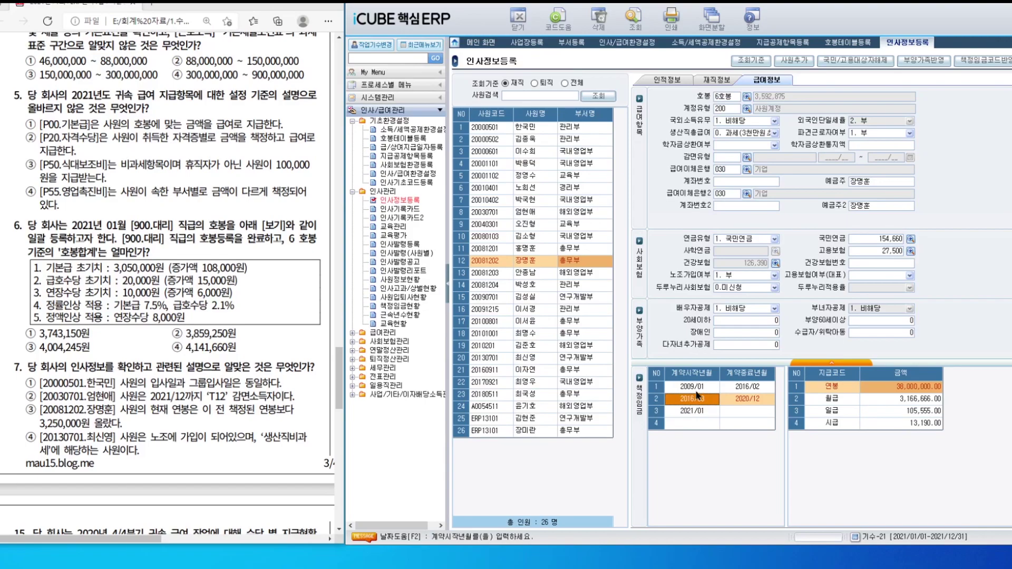
{"action": "left_click", "coordinate": [702, 412]}
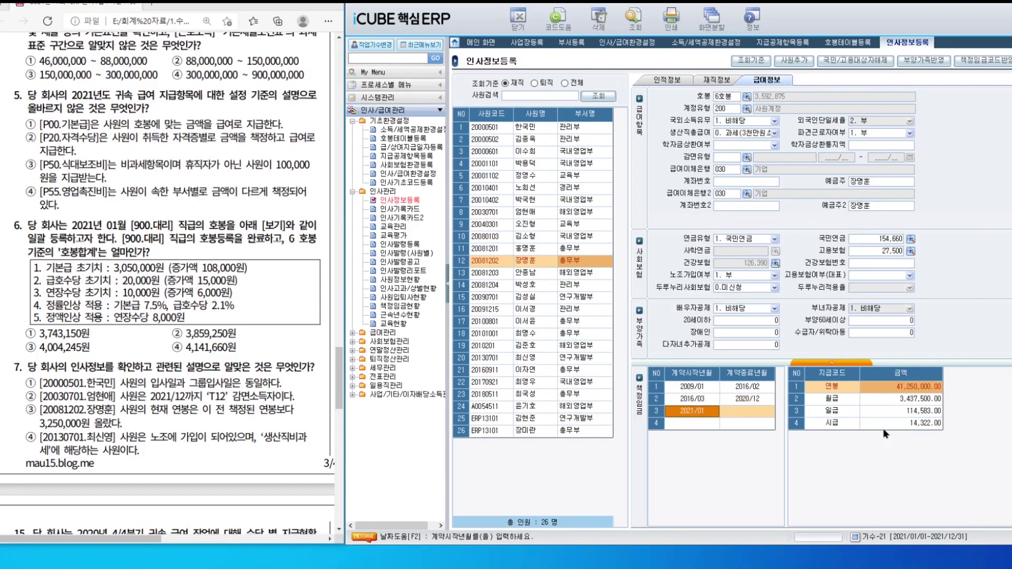
{"action": "left_click", "coordinate": [700, 410]}
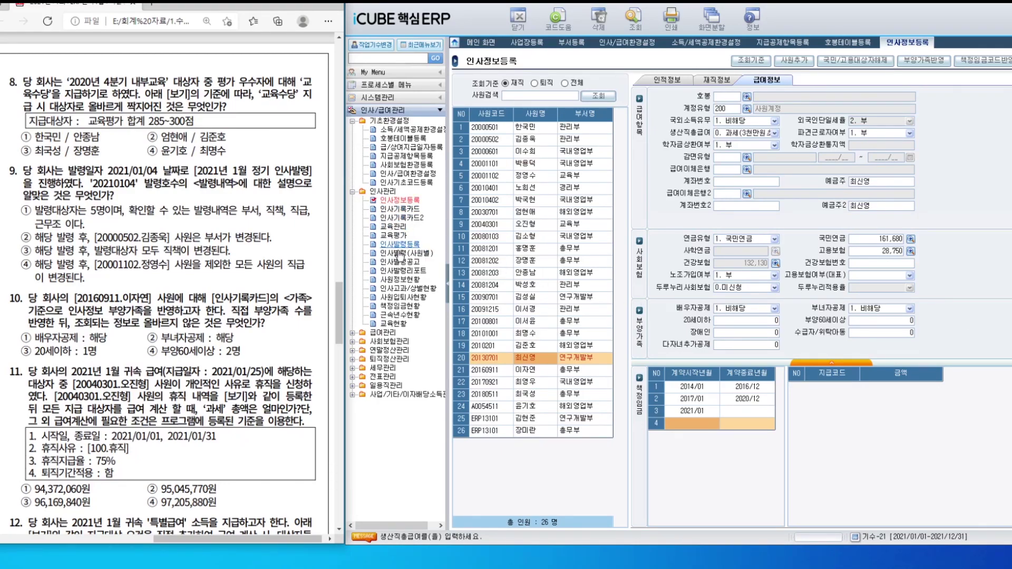
Look up the '2020년 4분기 내부교육' course in 교육평가 and check the 합계 scores of the employees in question 8's options
{"action": "left_click", "coordinate": [394, 236]}
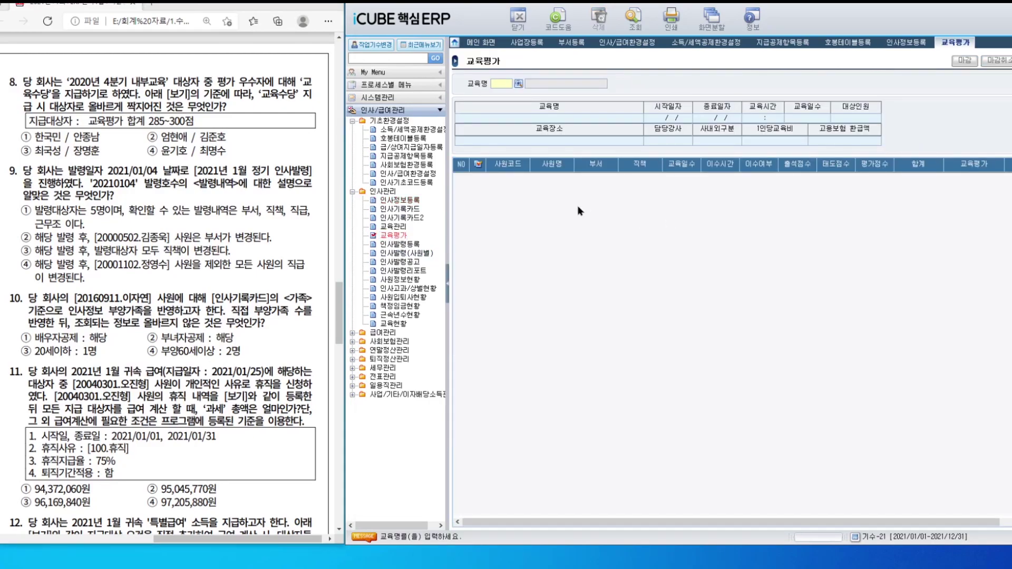
{"action": "left_click", "coordinate": [519, 86]}
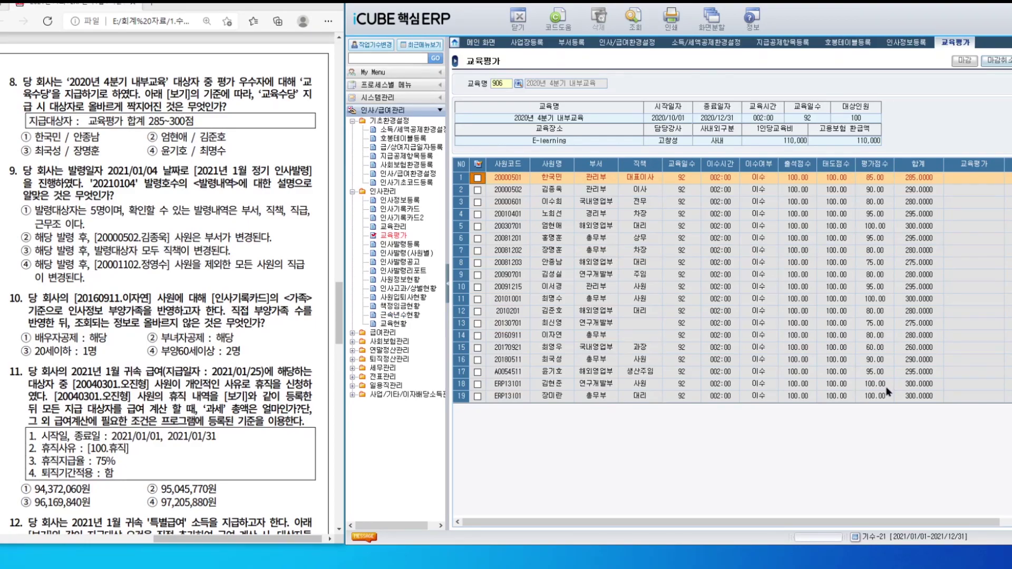
{"action": "left_click", "coordinate": [552, 182]}
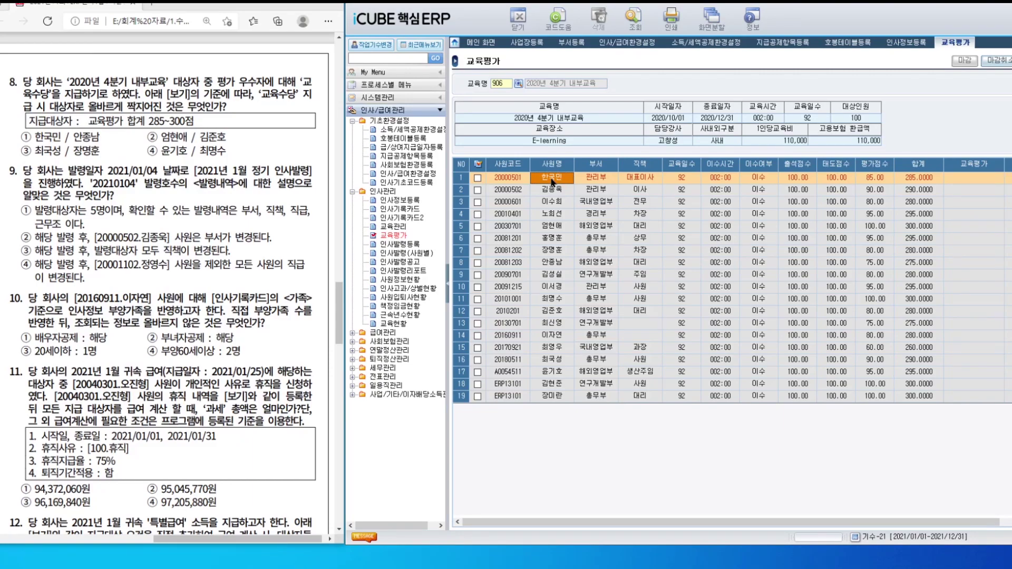
{"action": "left_click", "coordinate": [559, 265]}
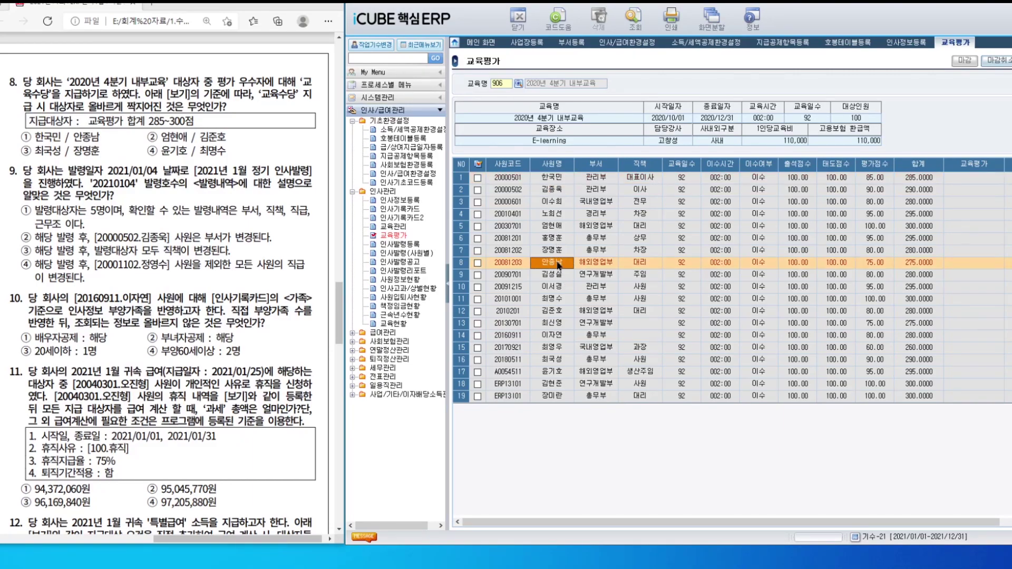
{"action": "left_click", "coordinate": [562, 230]}
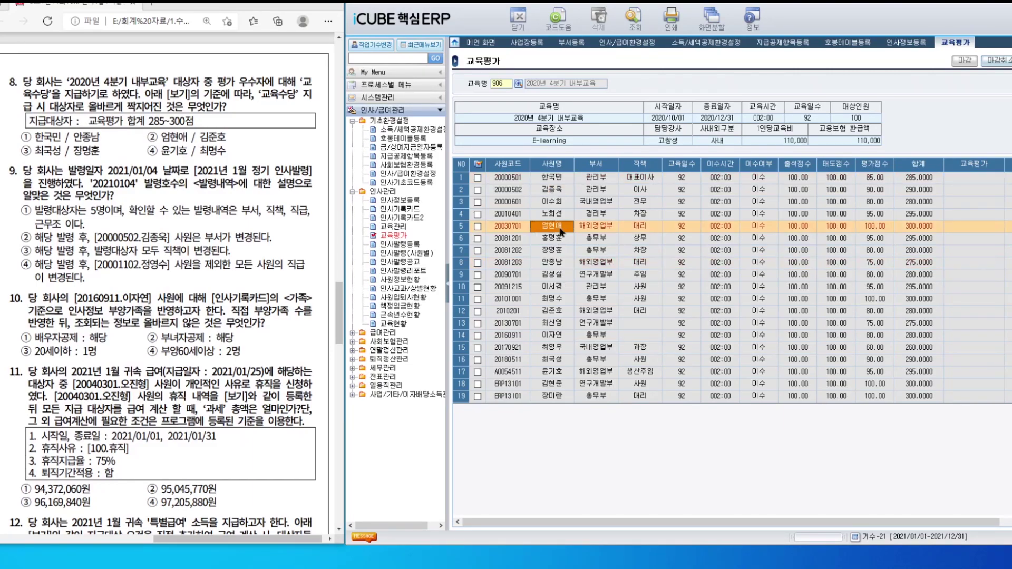
{"action": "left_click", "coordinate": [564, 313]}
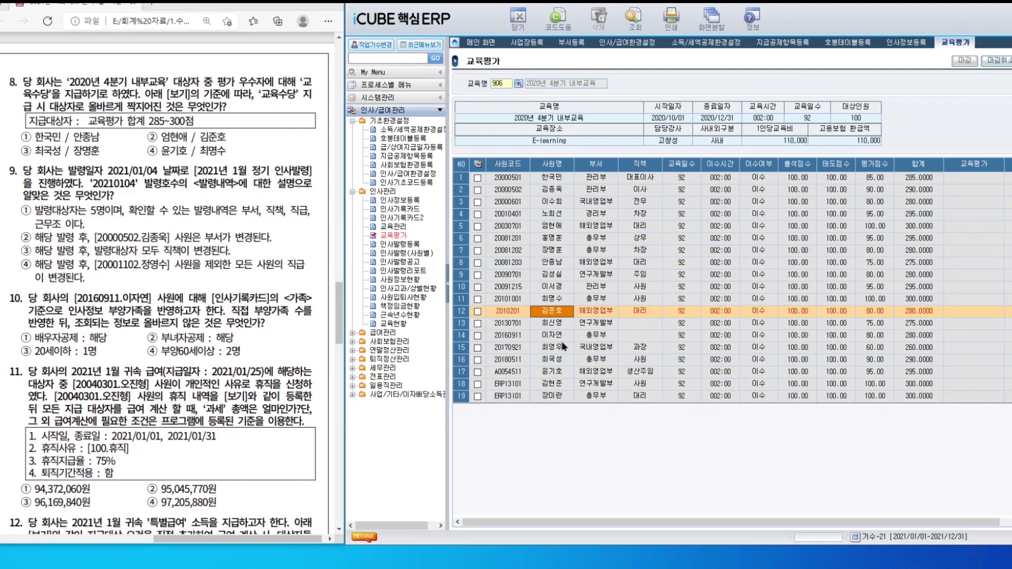
{"action": "left_click", "coordinate": [563, 361]}
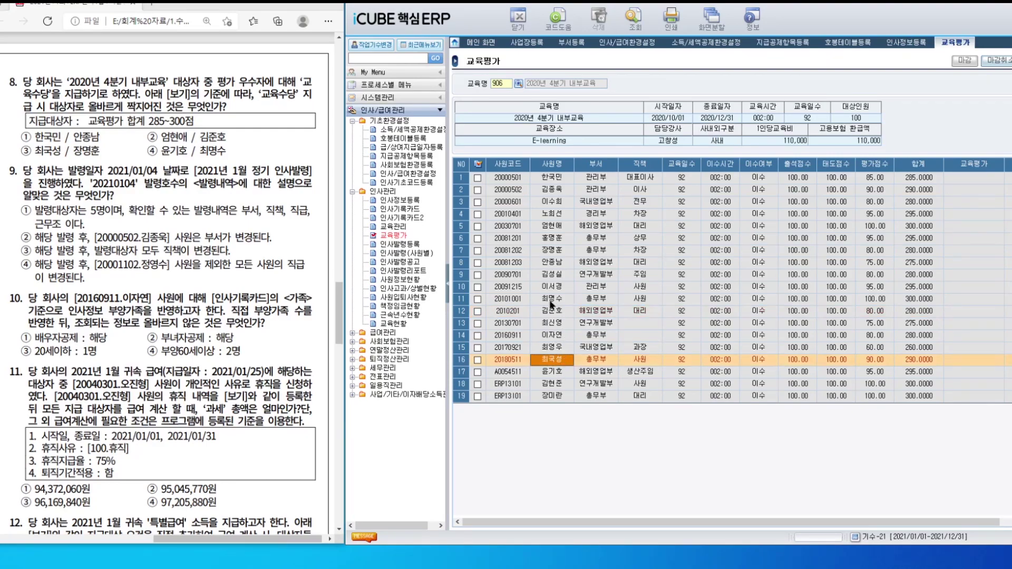
{"action": "left_click", "coordinate": [558, 255]}
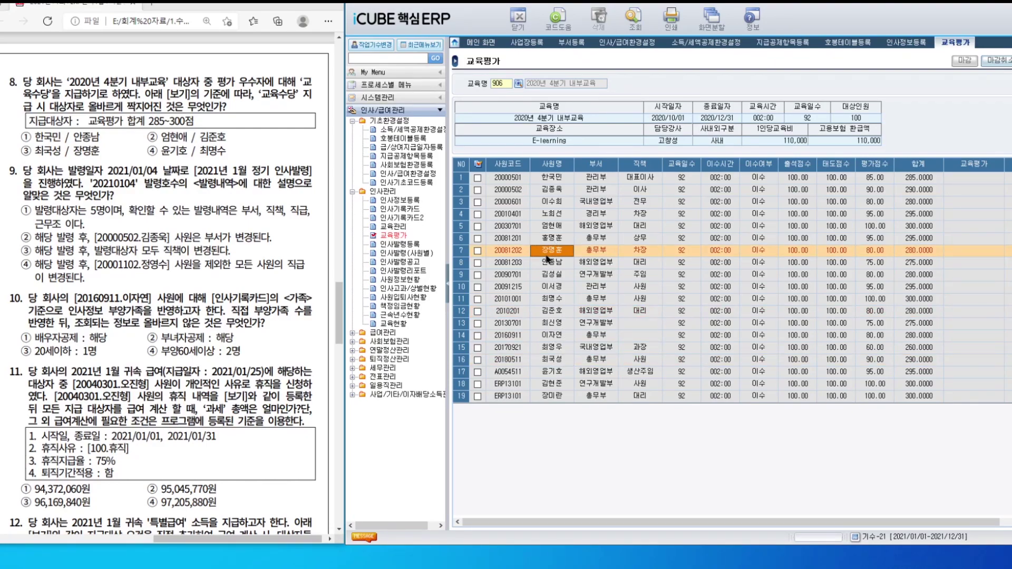
{"action": "left_click", "coordinate": [560, 300]}
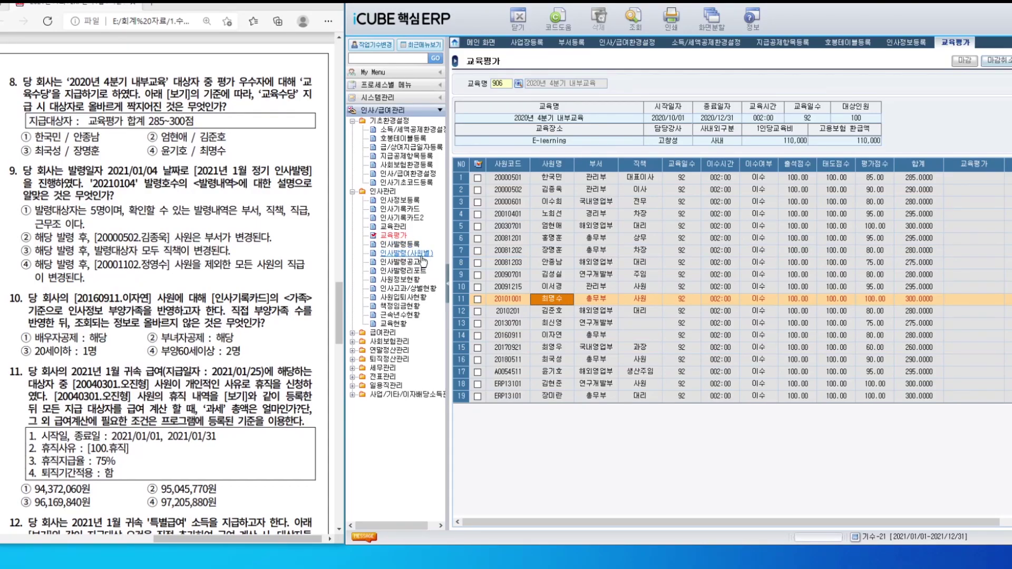
Retrieve 발령호수 20210104 in 인사발령(사원별) to list its 발령대상자
{"action": "left_click", "coordinate": [421, 257]}
{"action": "left_click", "coordinate": [530, 84]}
{"action": "type", "text": "20210104"}
{"action": "key", "text": "Return"}
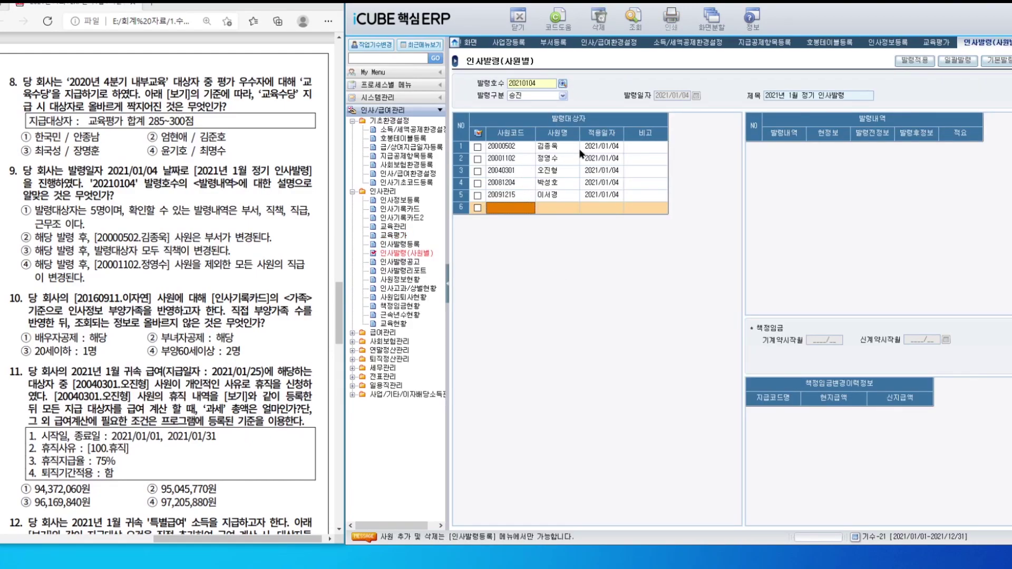
Check the 부서, 직책 and 직급 changes in the 발령내역 of the listed employees against question 9's options
{"action": "left_click", "coordinate": [561, 196]}
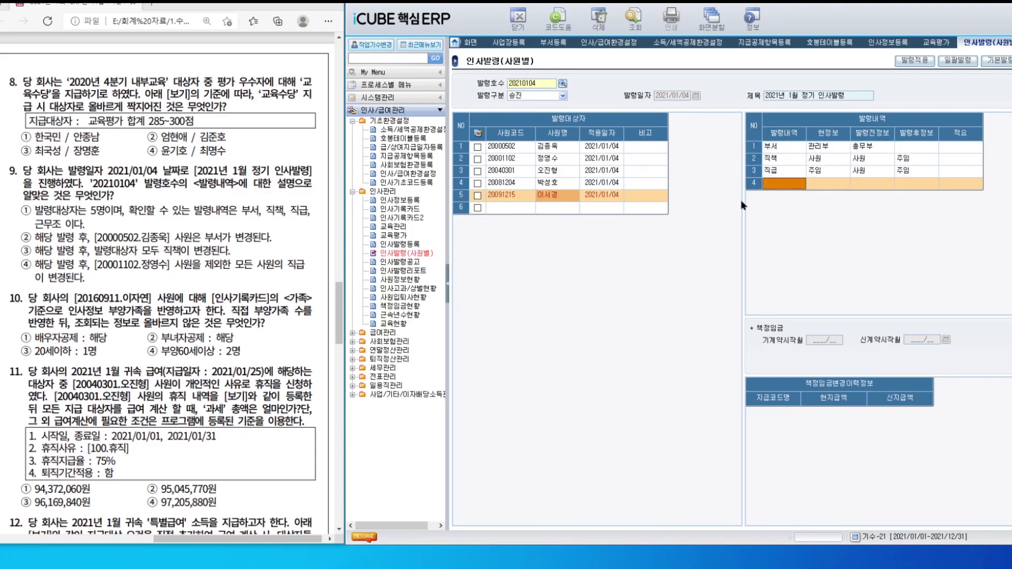
{"action": "left_click", "coordinate": [790, 151]}
{"action": "left_click", "coordinate": [791, 157]}
{"action": "left_click", "coordinate": [788, 174]}
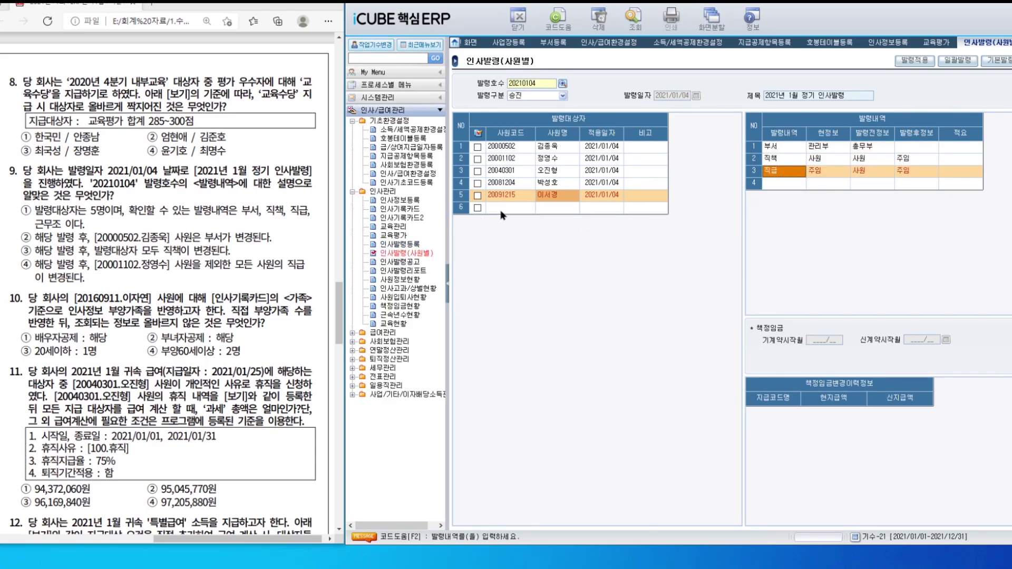
{"action": "left_click", "coordinate": [508, 183]}
{"action": "left_click", "coordinate": [517, 149]}
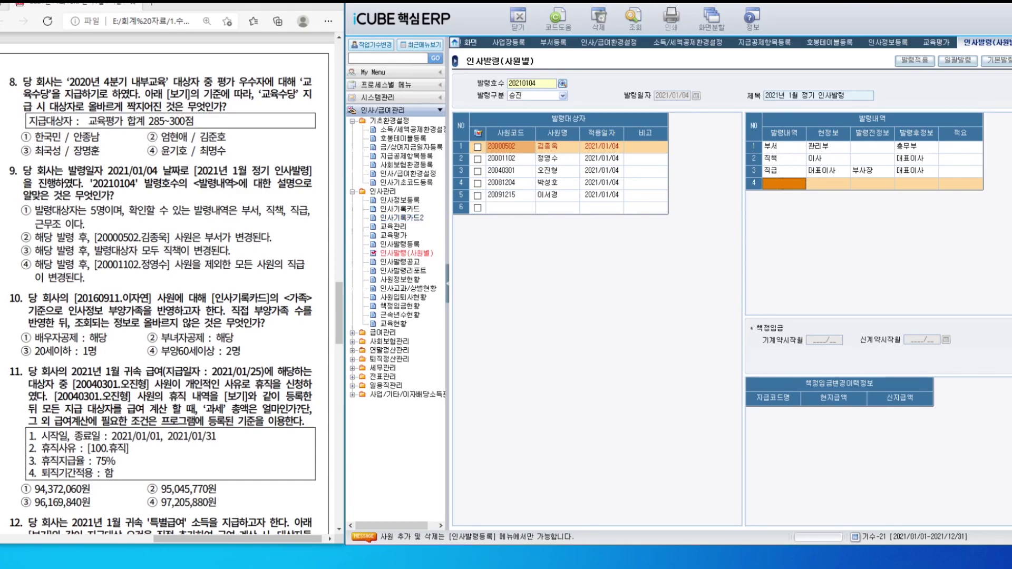
In 인사정보등록, apply 부양가족반영 based on 인사기록카드 to question 10's employee and check the resulting 부양가족 details in 급여정보
{"action": "left_click", "coordinate": [399, 200]}
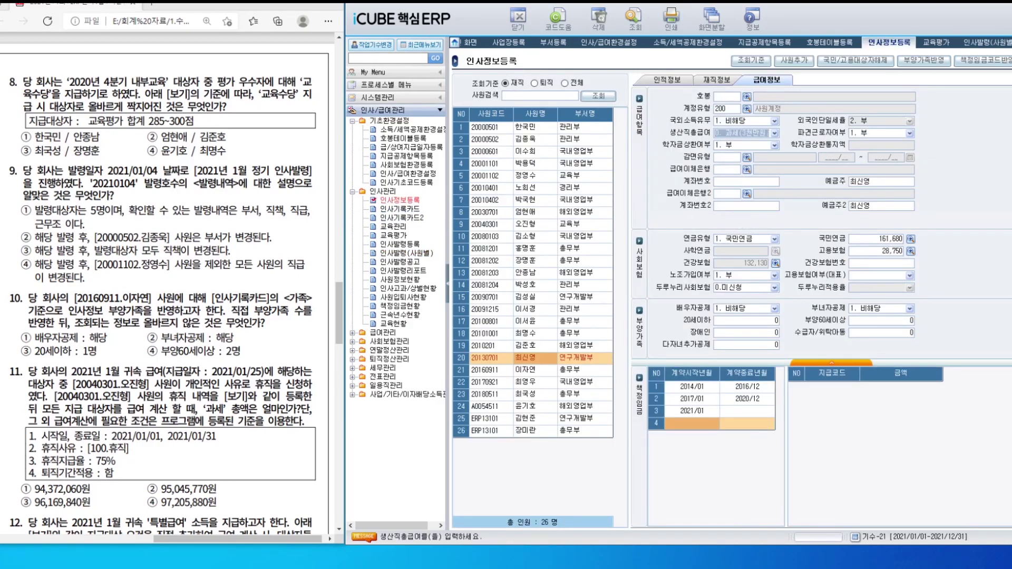
{"action": "left_click", "coordinate": [667, 79]}
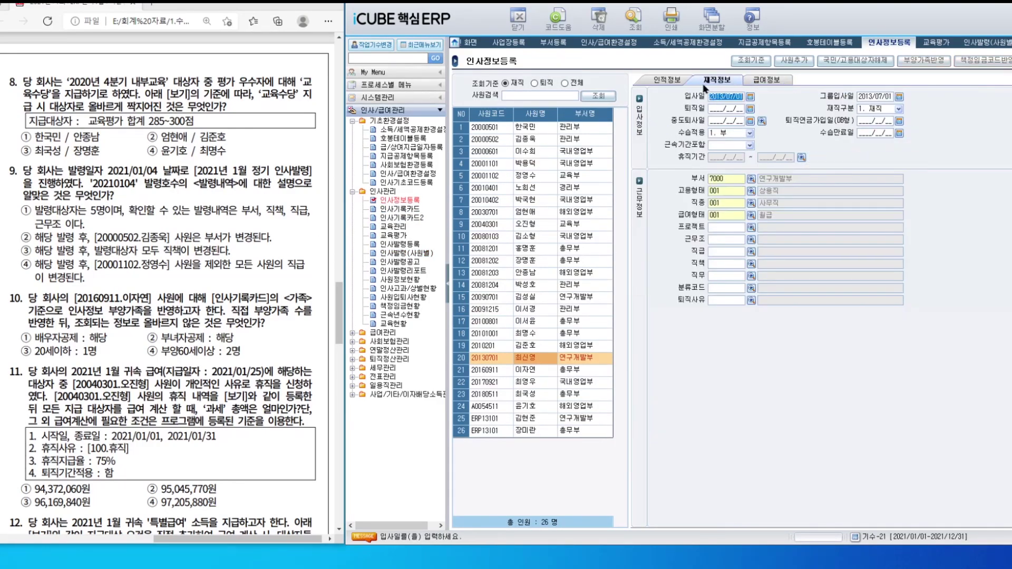
{"action": "left_click", "coordinate": [770, 80]}
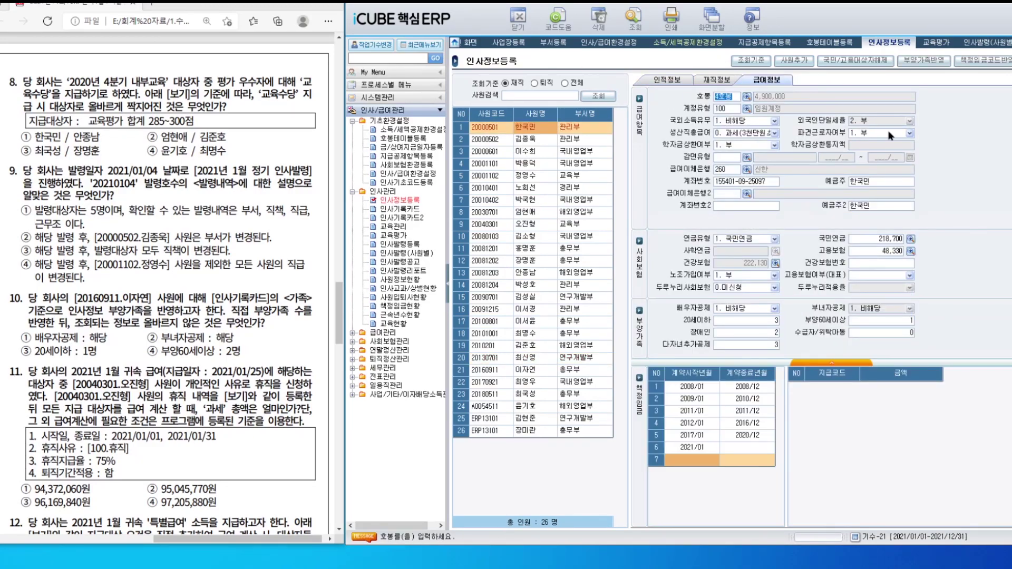
{"action": "left_click", "coordinate": [926, 61]}
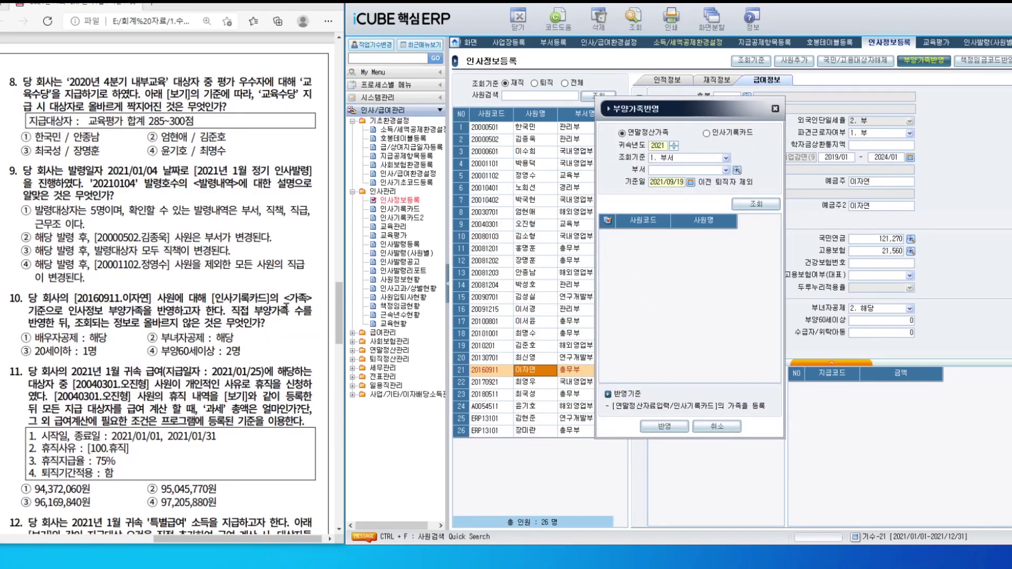
{"action": "left_click", "coordinate": [728, 136]}
{"action": "left_click", "coordinate": [763, 206]}
{"action": "left_click_drag", "start_coordinate": [775, 266], "coordinate": [775, 316]}
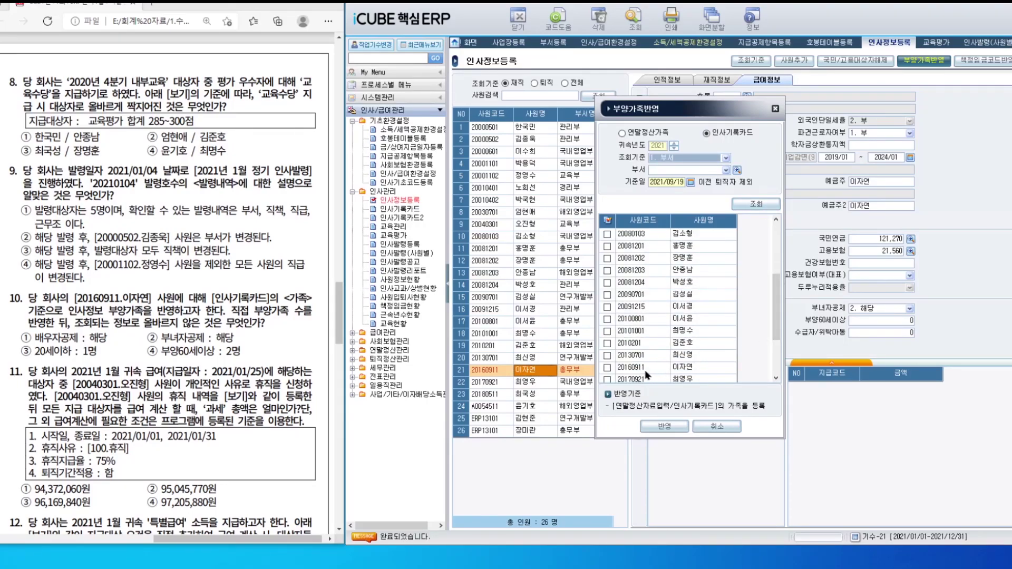
{"action": "left_click", "coordinate": [606, 368]}
{"action": "left_click", "coordinate": [664, 426]}
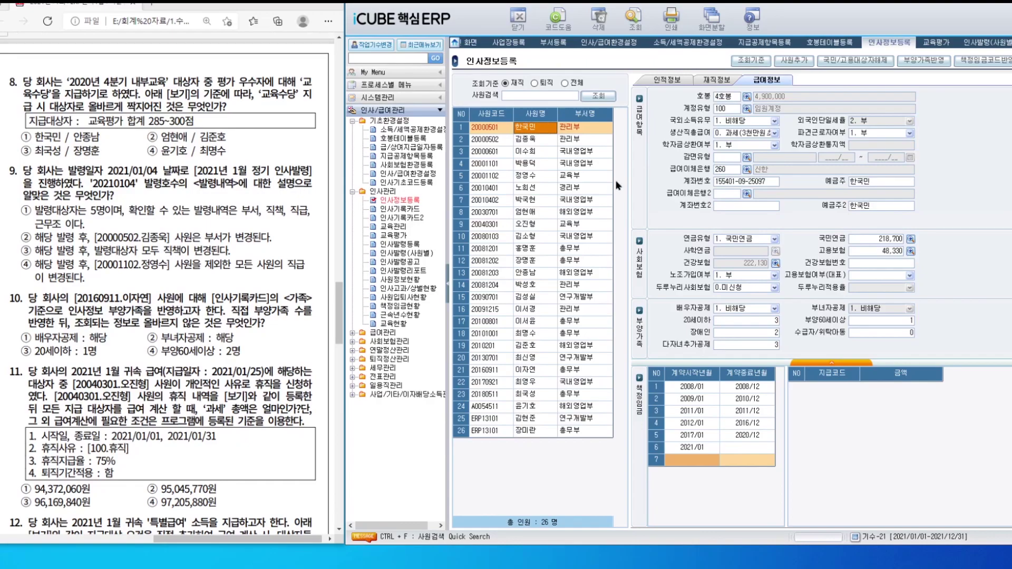
{"action": "left_click", "coordinate": [546, 370]}
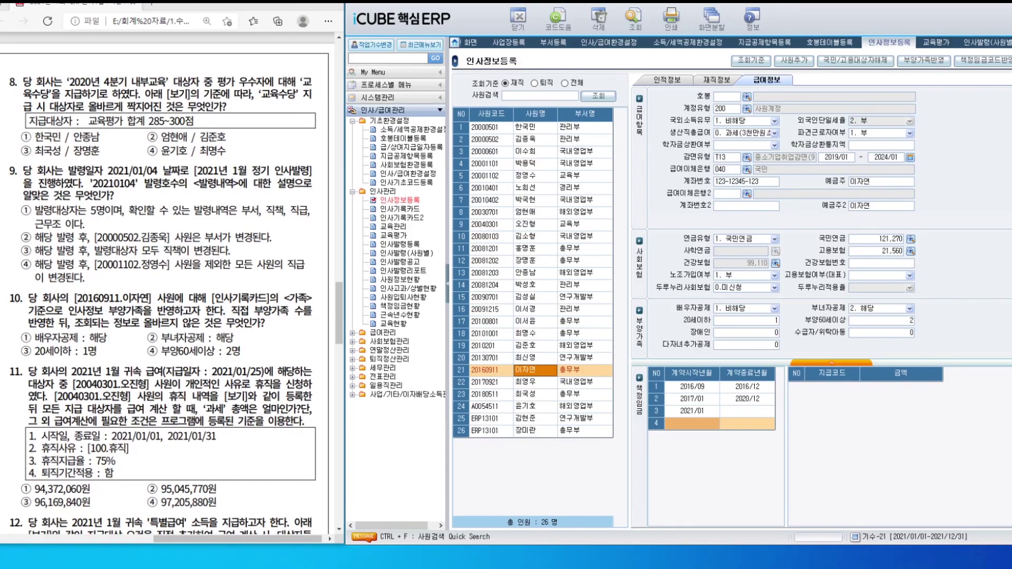
Set the 재직구분 of question 11's employee to 3. 휴직 in 재직정보
{"action": "scroll", "coordinate": [128, 358], "scroll_direction": "down", "scroll_amount": 5}
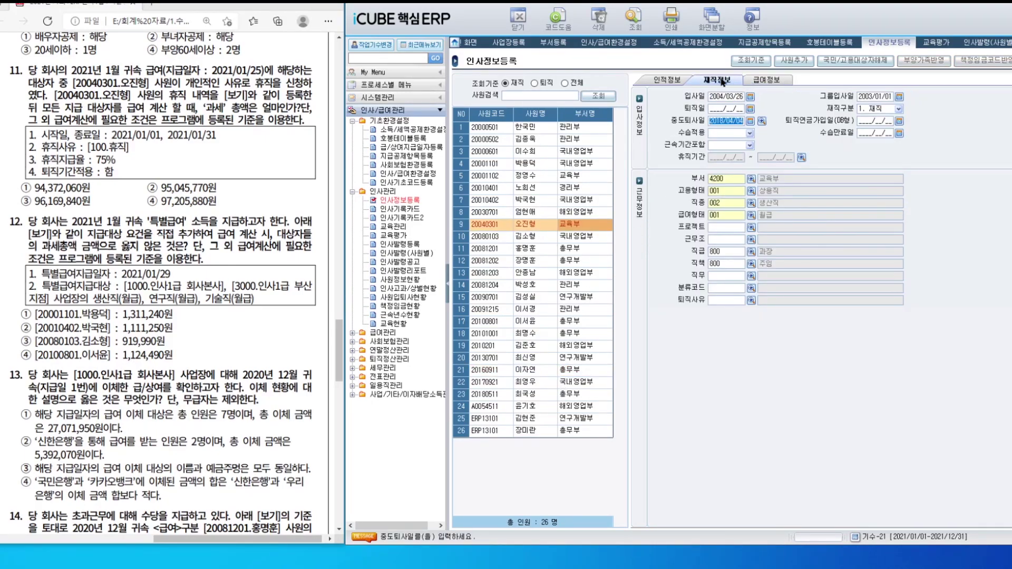
{"action": "left_click", "coordinate": [879, 112]}
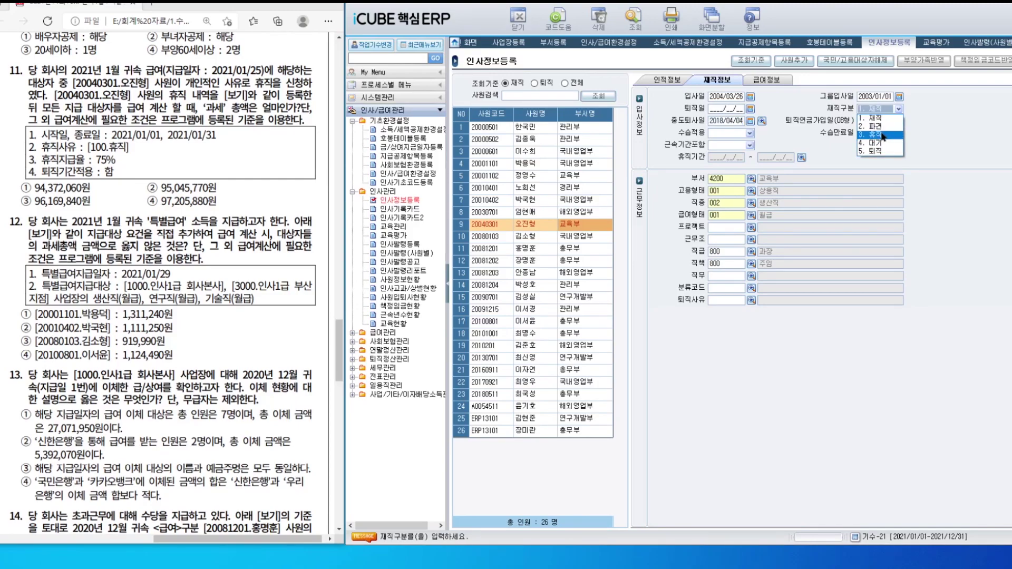
{"action": "left_click", "coordinate": [883, 136]}
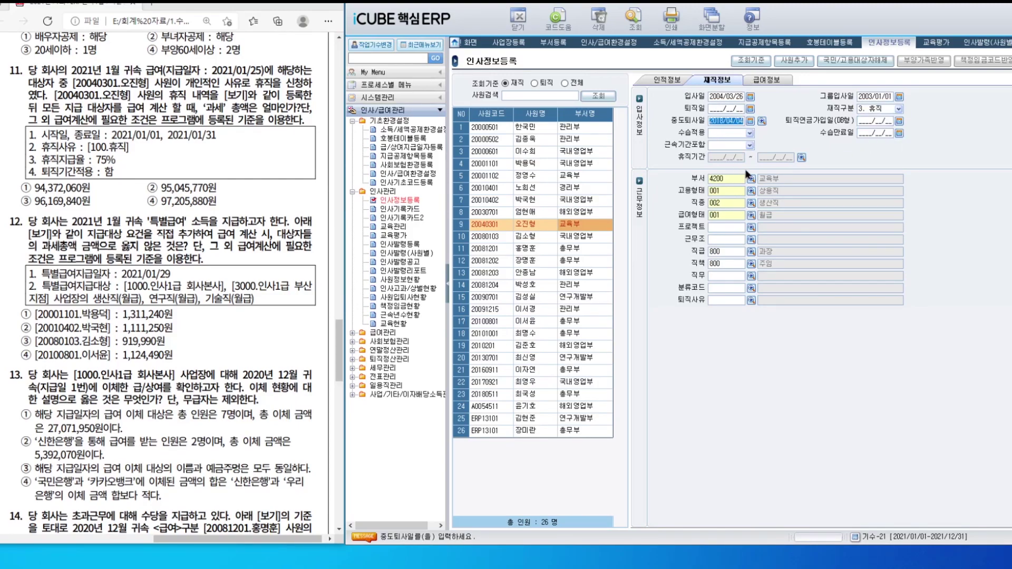
Register the employee's 휴직기간 as 2021/01/01 to 2021/01/31 with 휴직사유 휴직, 휴직지급율 75% and 퇴직기간적용 함
{"action": "left_click", "coordinate": [802, 157]}
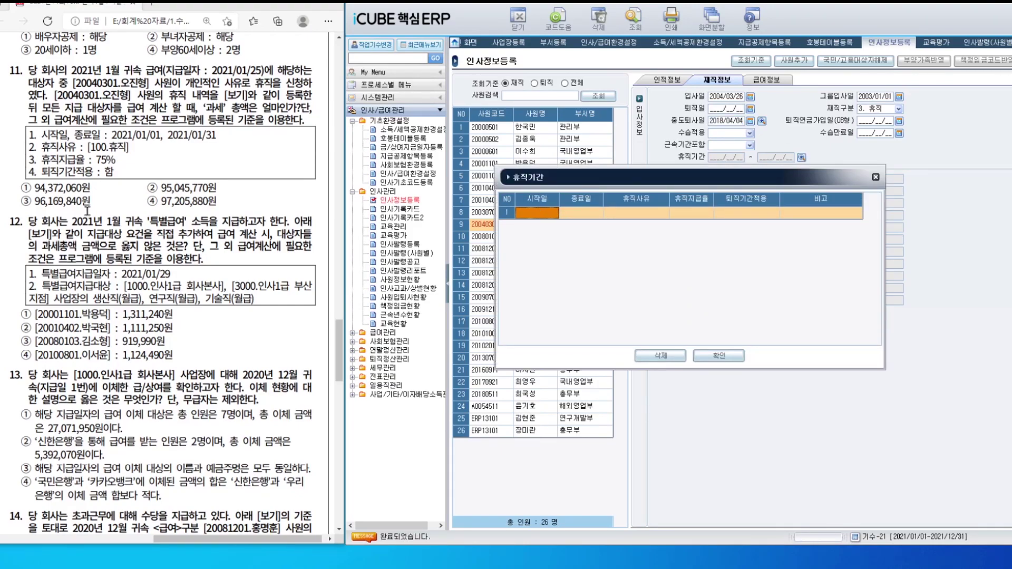
{"action": "type", "text": "2021/01/31"}
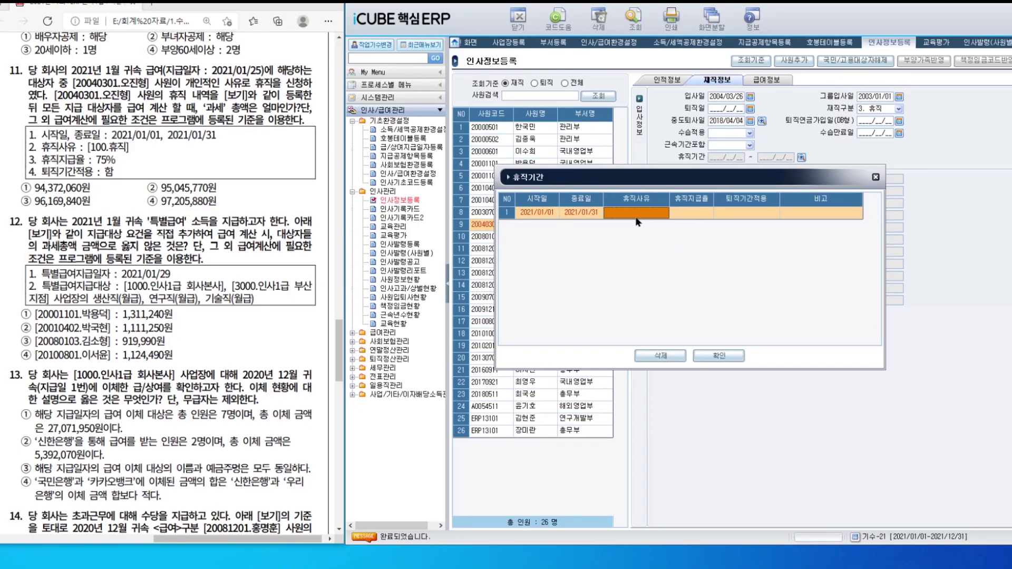
{"action": "double_click", "coordinate": [635, 217]}
{"action": "key", "text": "Return"}
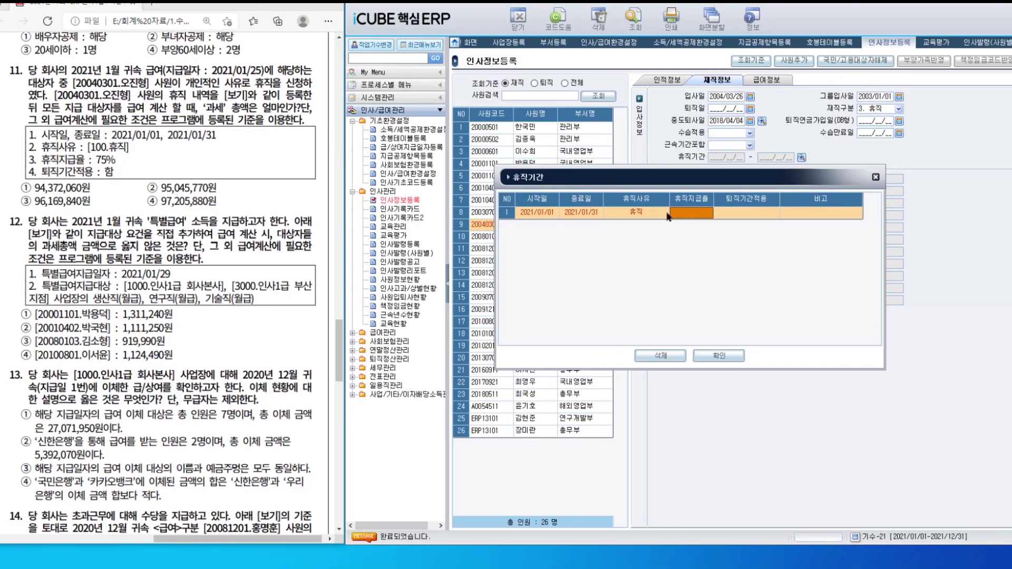
{"action": "type", "text": "75"}
{"action": "key", "text": "Return"}
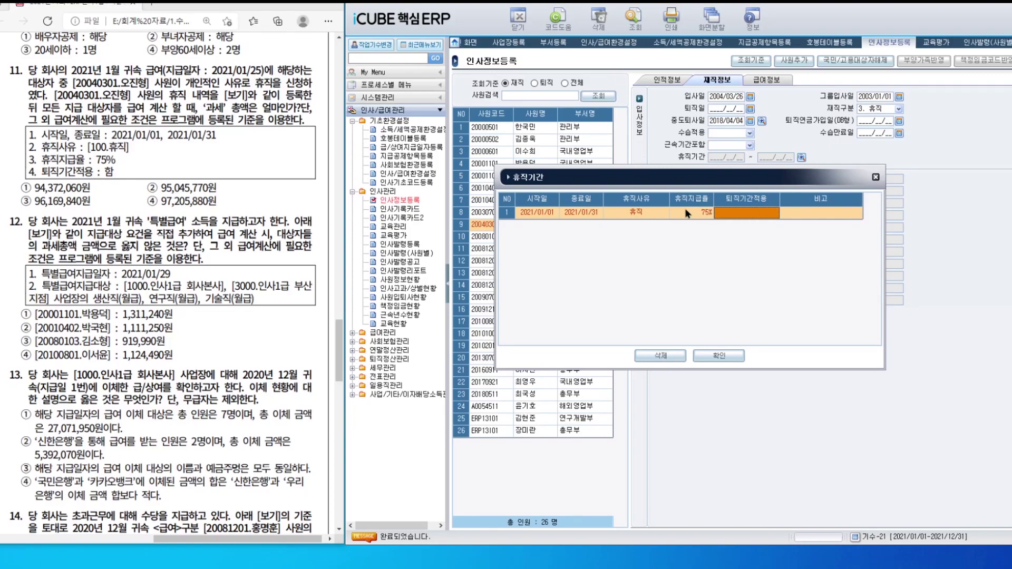
{"action": "type", "text": "1"}
{"action": "key", "text": "Return"}
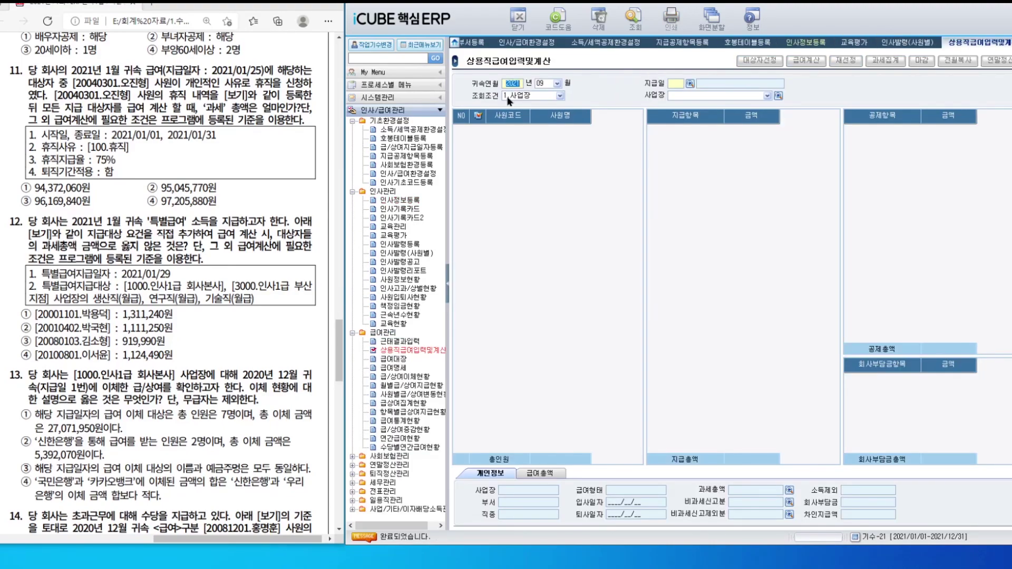
In 상용직급여입력및계산, run 급여계산 for all employees for 귀속연월 2021/01, 지급일 2021/01/25 급여, and check the 과세 total in 급여총액
{"action": "type", "text": "202101"}
{"action": "key", "text": "Return"}
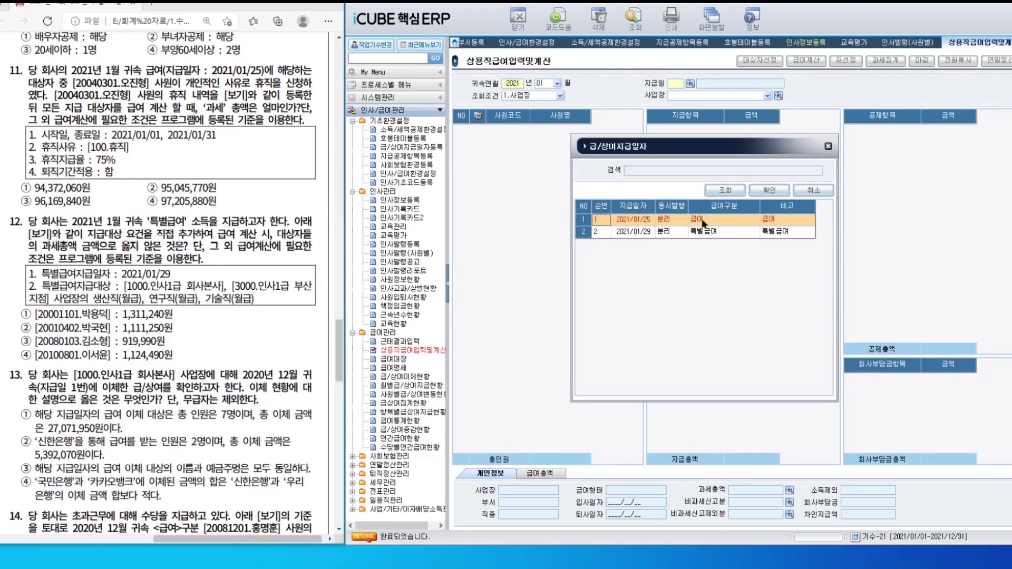
{"action": "double_click", "coordinate": [703, 220]}
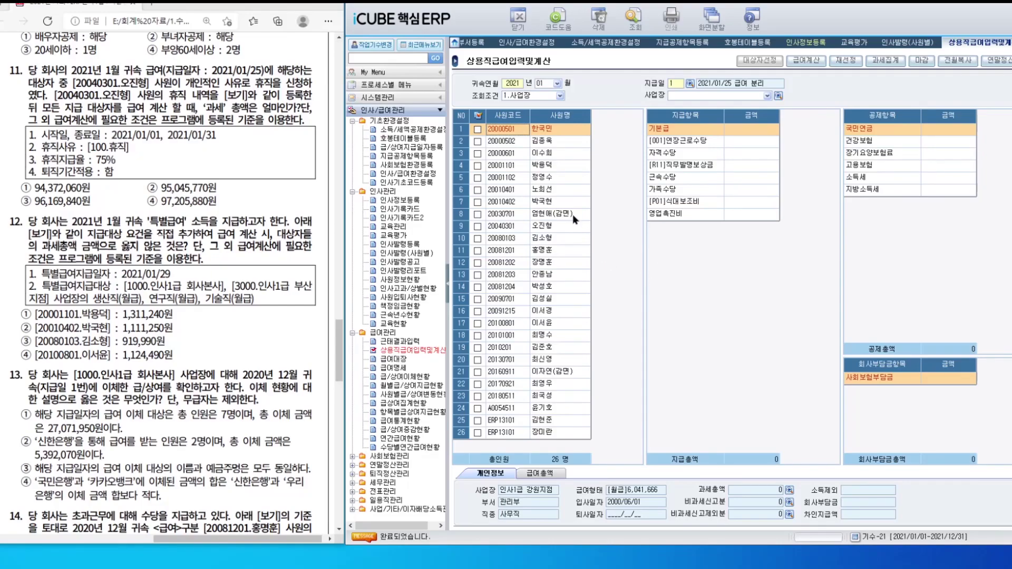
{"action": "left_click", "coordinate": [478, 116]}
{"action": "left_click", "coordinate": [806, 60]}
{"action": "left_click", "coordinate": [661, 411]}
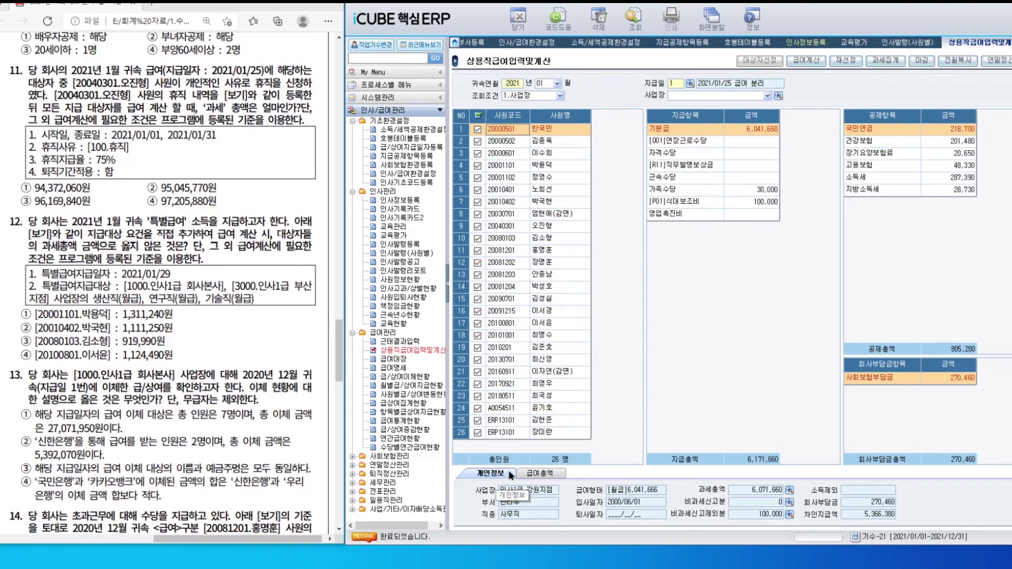
{"action": "left_click", "coordinate": [543, 476]}
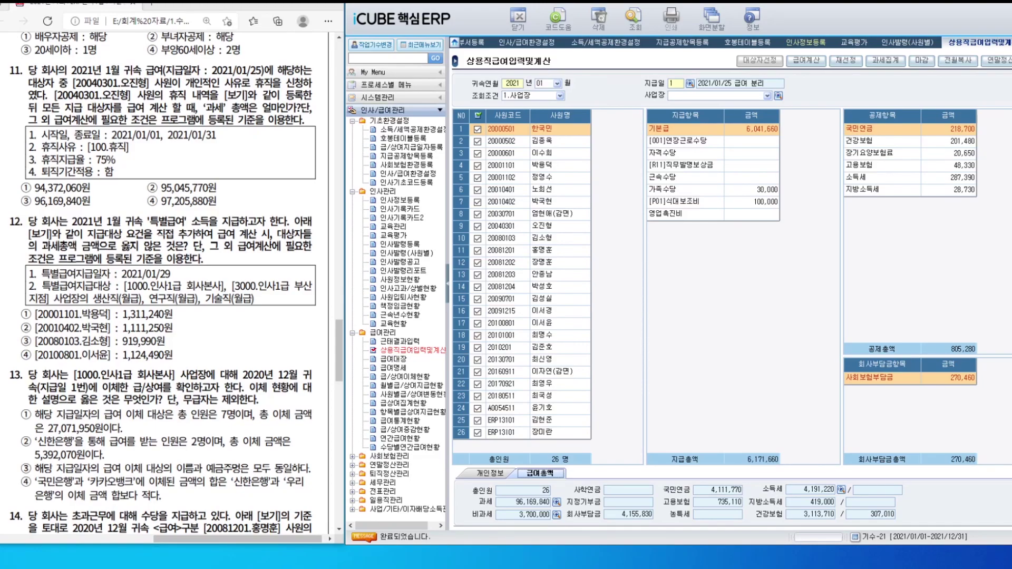
In 급/상여지급일자등록 for 귀속연월 2021/01, add a 지급일자 of 2021/01/29 with 분리, 직종및급여형태별 and 급여구분 특별급여
{"action": "scroll", "coordinate": [284, 222], "scroll_direction": "down", "scroll_amount": 3}
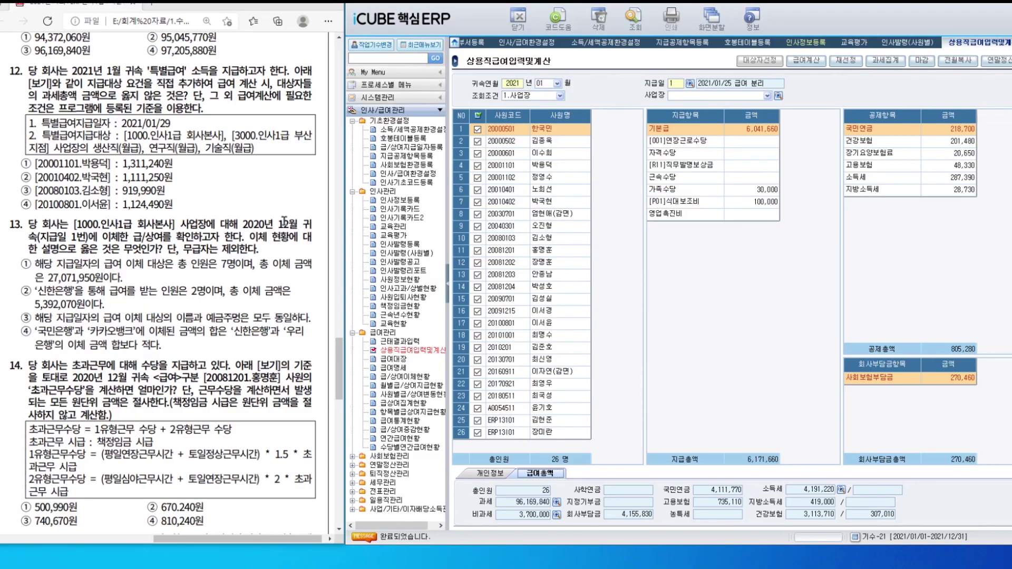
{"action": "left_click", "coordinate": [403, 147]}
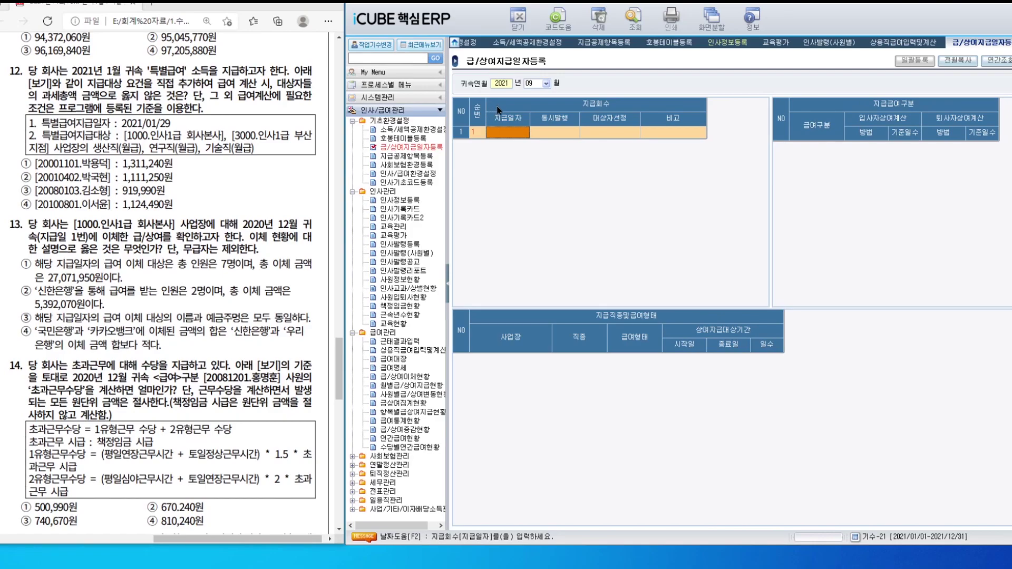
{"action": "type", "text": "01"}
{"action": "key", "text": "Return"}
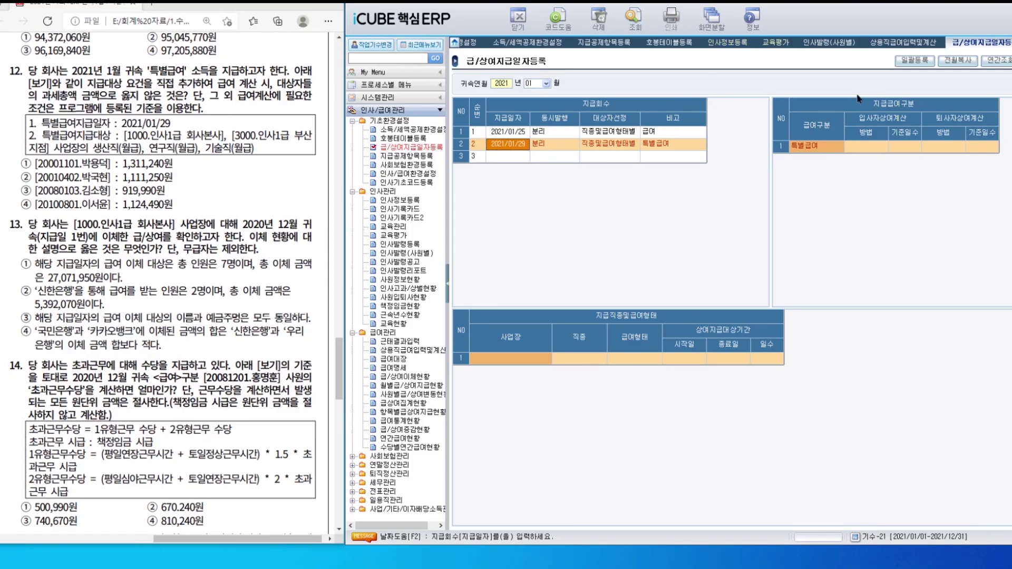
Batch-register 생산직, 연구직 and 기술직 with 월급 for workplaces 1000 인사1급 회사본사 and 3000 인사1급 부산지점, and close 급/상여지급일자등록
{"action": "left_click", "coordinate": [915, 61]}
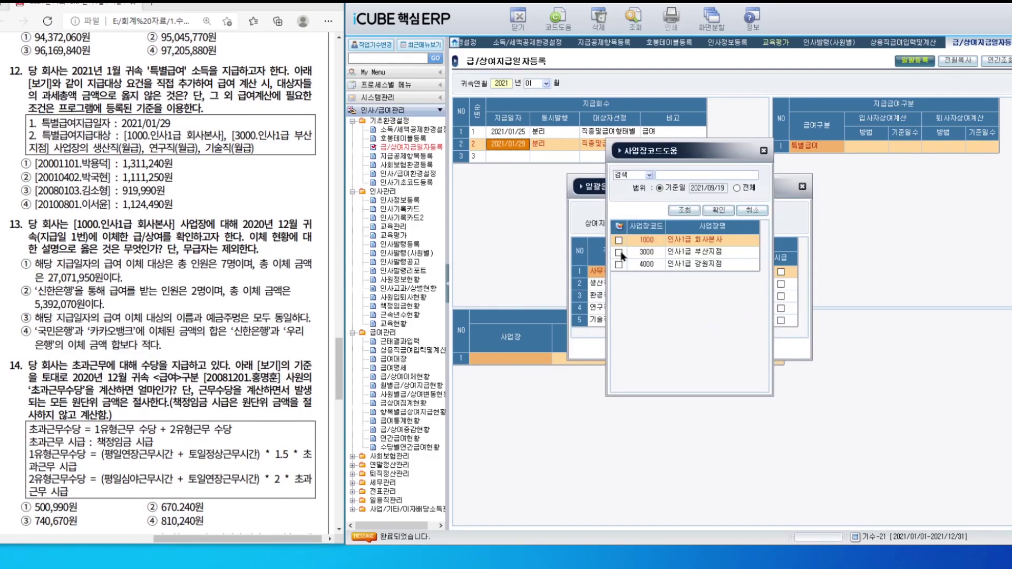
{"action": "left_click", "coordinate": [619, 240]}
{"action": "left_click", "coordinate": [619, 252]}
{"action": "left_click", "coordinate": [719, 211]}
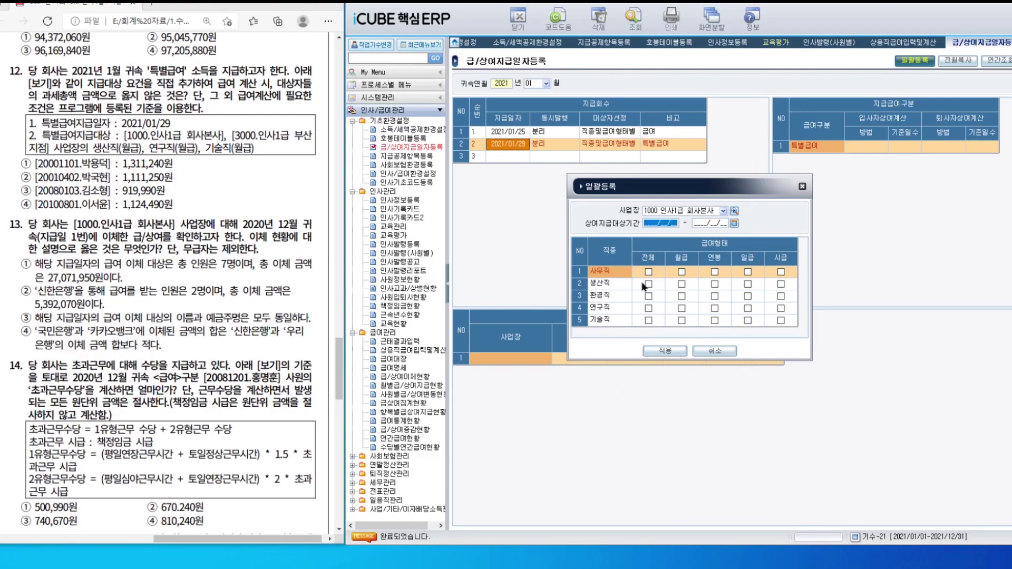
{"action": "left_click", "coordinate": [682, 284]}
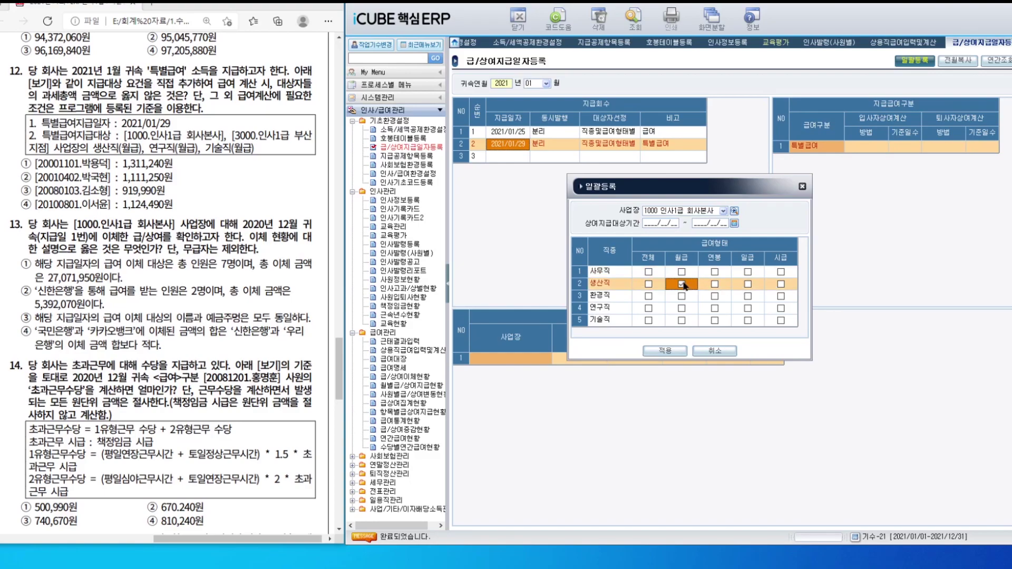
{"action": "left_click", "coordinate": [681, 308]}
{"action": "left_click", "coordinate": [682, 320]}
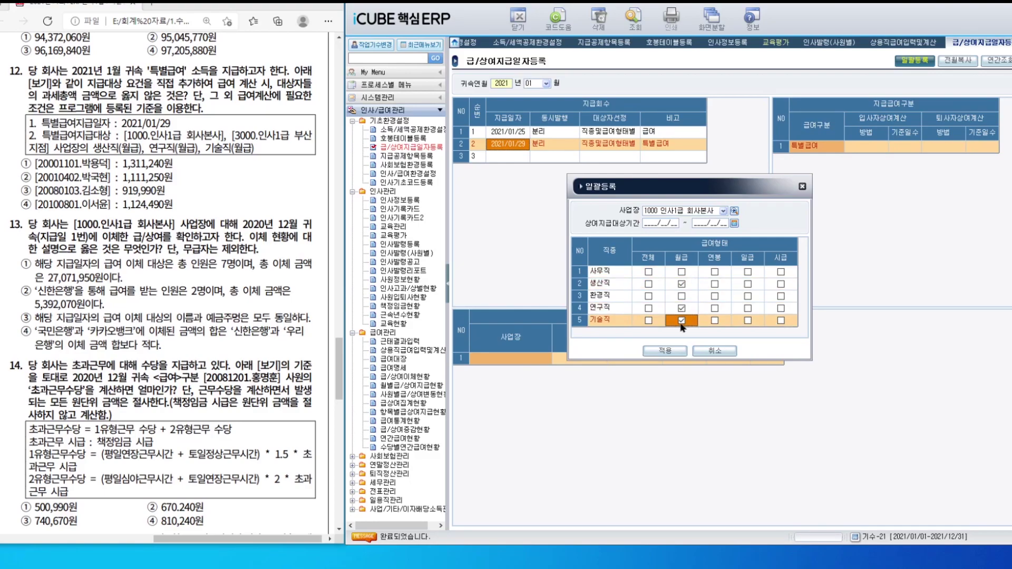
{"action": "left_click", "coordinate": [665, 351]}
{"action": "right_click", "coordinate": [964, 44]}
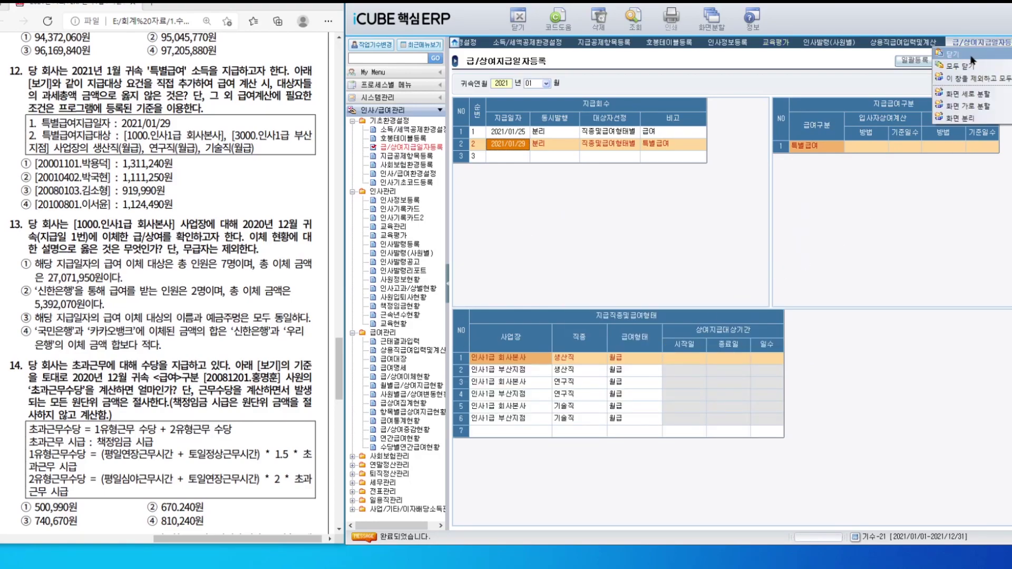
{"action": "left_click", "coordinate": [971, 55]}
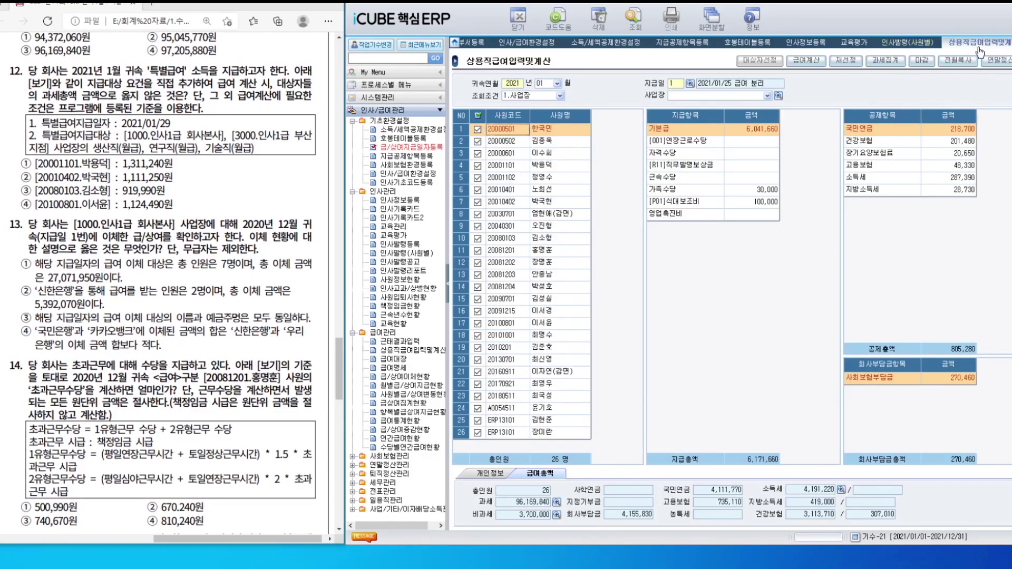
In 상용직급여입력및계산, choose the 2021/01/29 특별급여 payment date and run 급여계산 for all target employees
{"action": "left_click", "coordinate": [689, 83]}
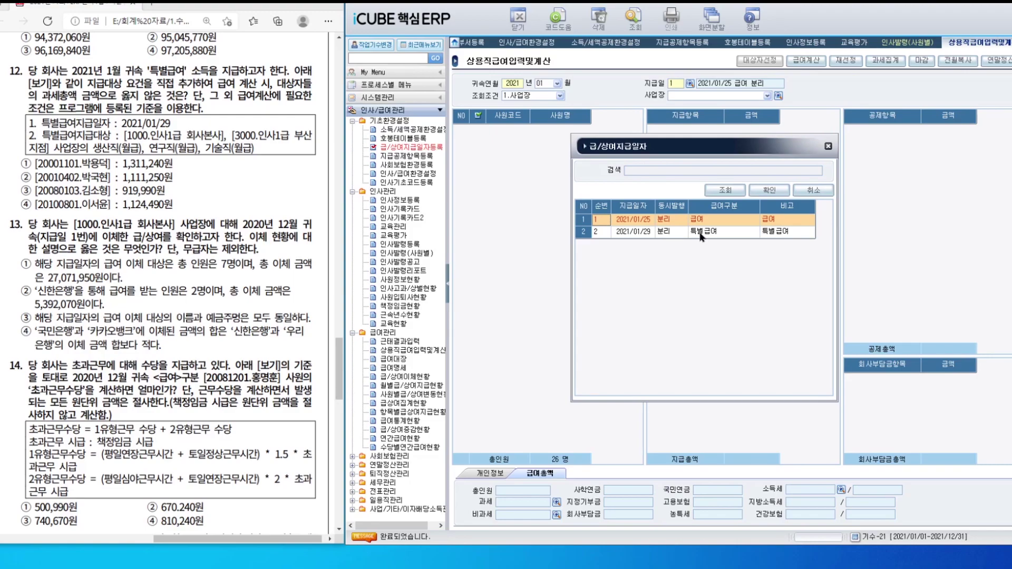
{"action": "double_click", "coordinate": [701, 232]}
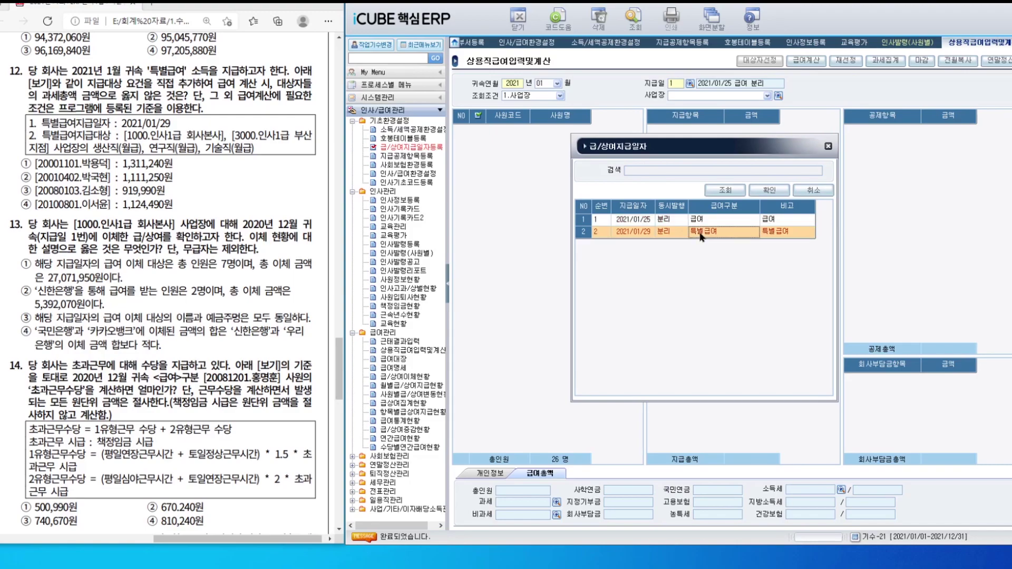
{"action": "left_click", "coordinate": [478, 117]}
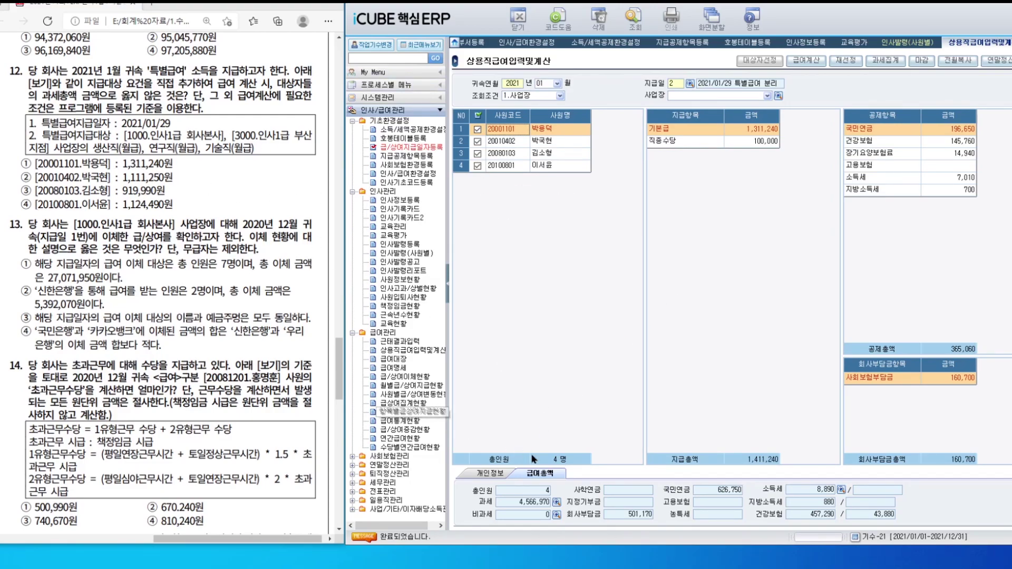
Check the 과세총액 of each 특별급여 employee in 개인정보 against question 12's options
{"action": "left_click", "coordinate": [491, 473]}
{"action": "left_click", "coordinate": [543, 129]}
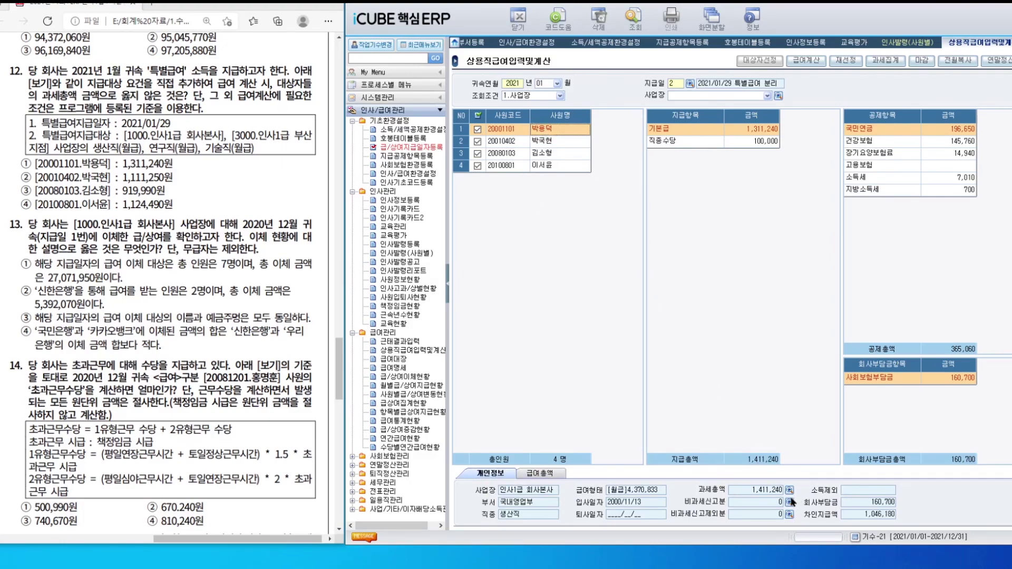
{"action": "left_click", "coordinate": [546, 144]}
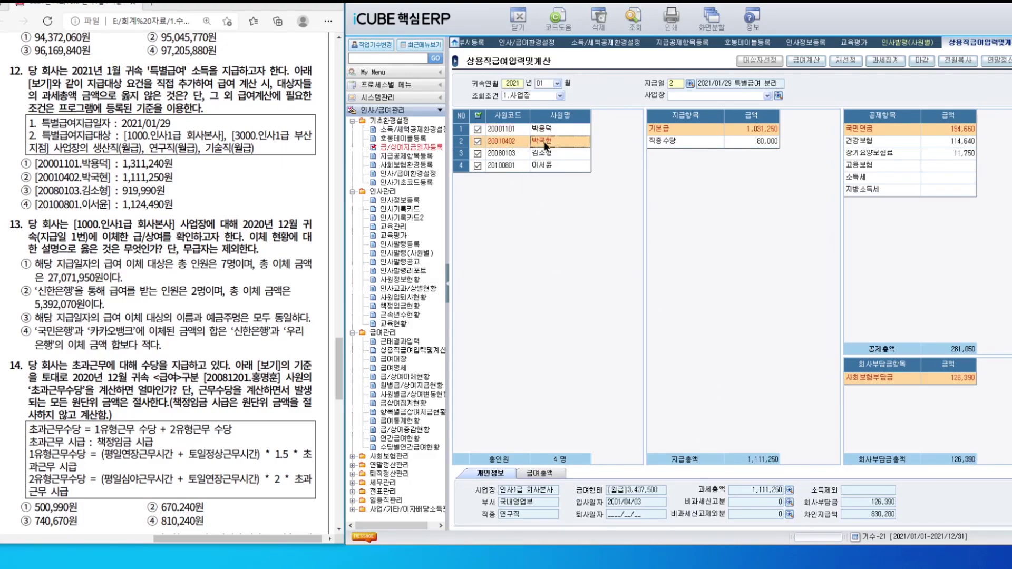
{"action": "key", "text": "Down"}
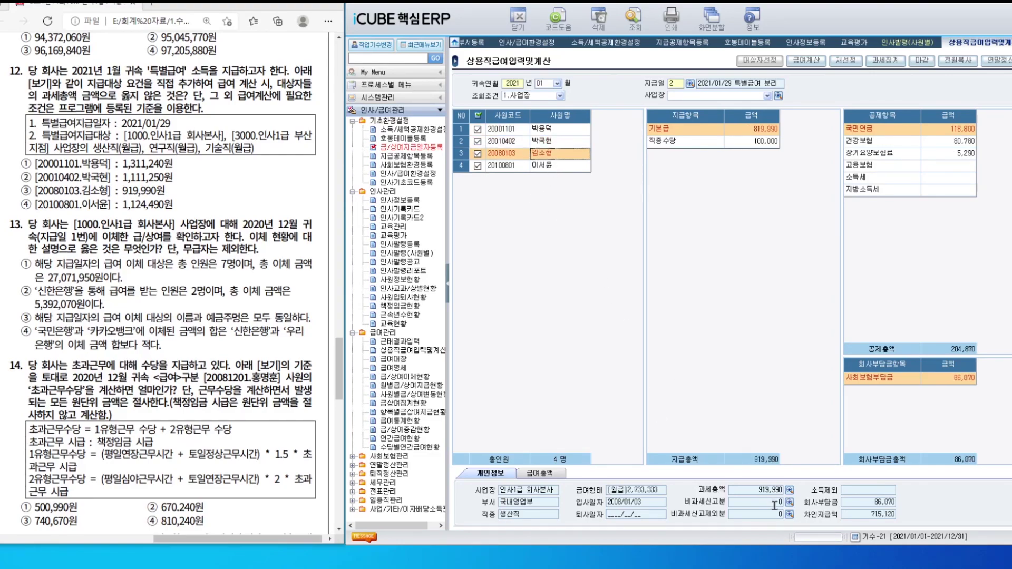
{"action": "left_click", "coordinate": [559, 168]}
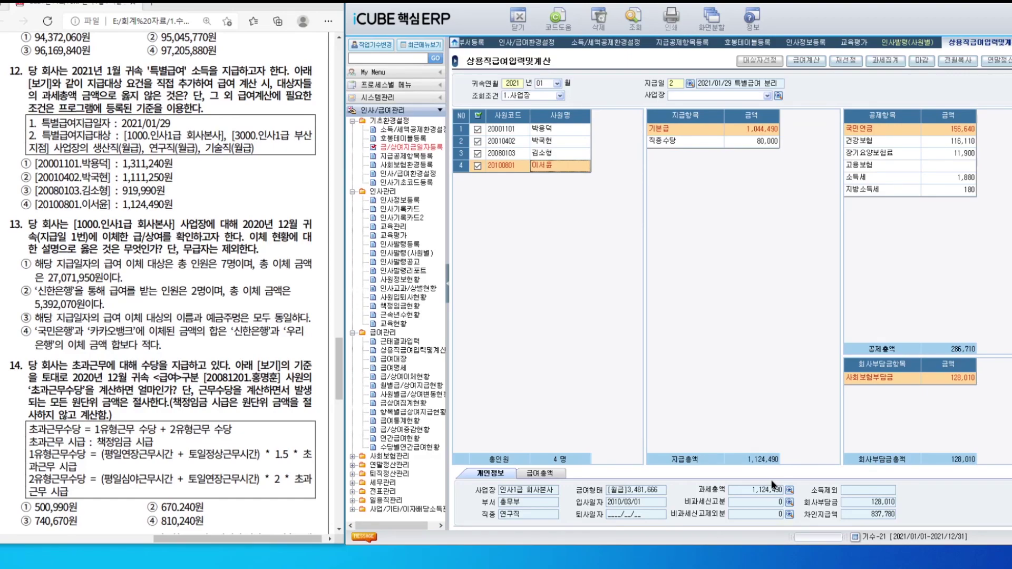
In 급/상여이체현황, query 급상여 transfers for 귀속연월 2020/12, 지급일 1, 무급자 제외 and 사업장 선택전체, and check the 신한 bank subtotal
{"action": "left_click", "coordinate": [405, 376]}
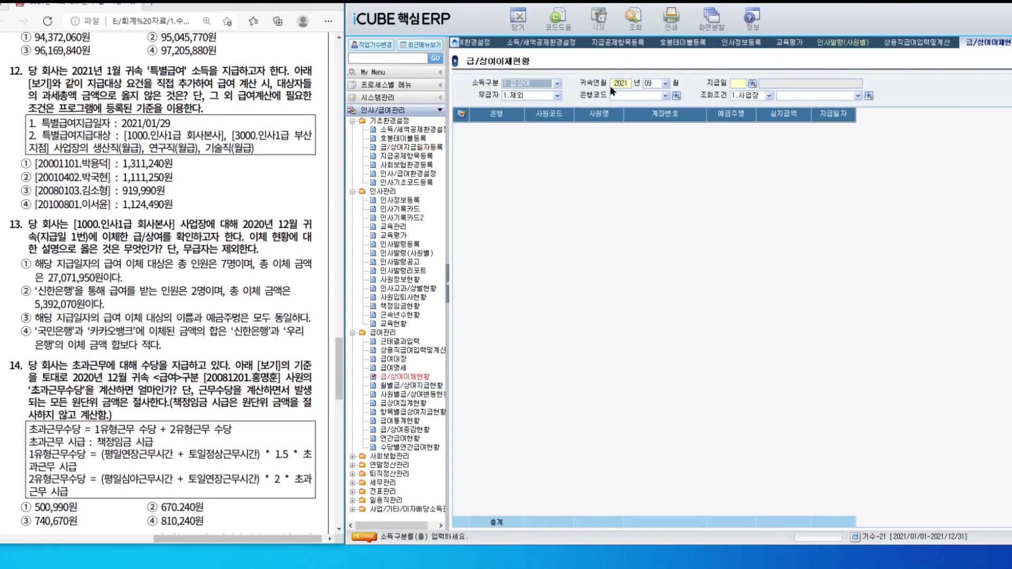
{"action": "key", "text": "Return"}
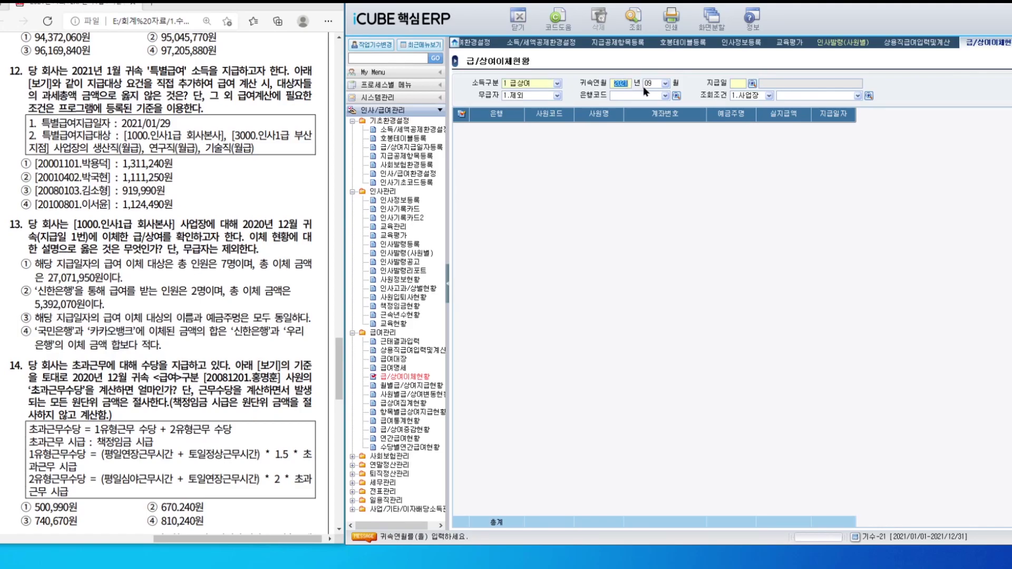
{"action": "type", "text": "2020"}
{"action": "key", "text": "Return"}
{"action": "type", "text": "12"}
{"action": "key", "text": "Return"}
{"action": "left_click", "coordinate": [753, 84]}
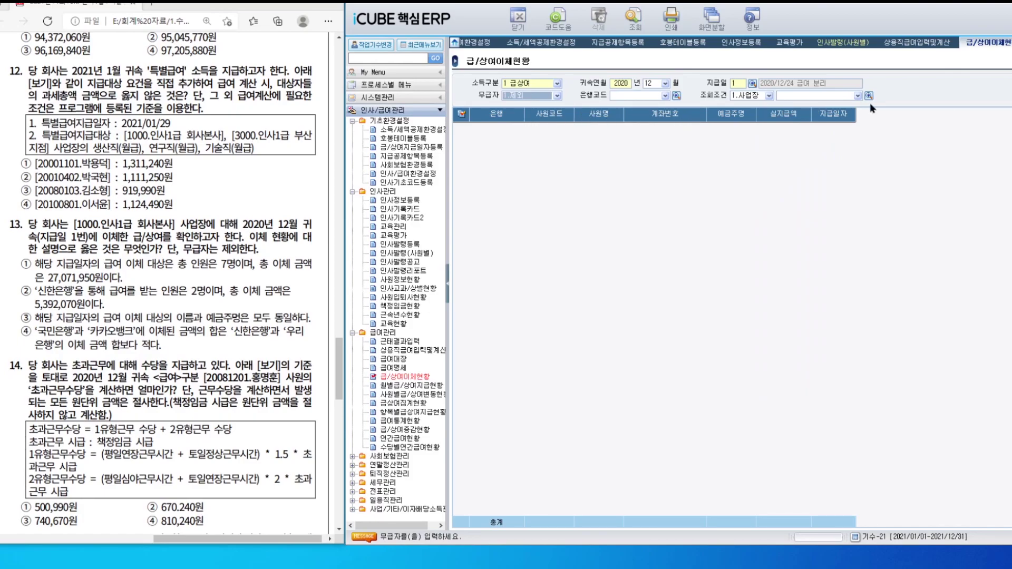
{"action": "key", "text": "F12"}
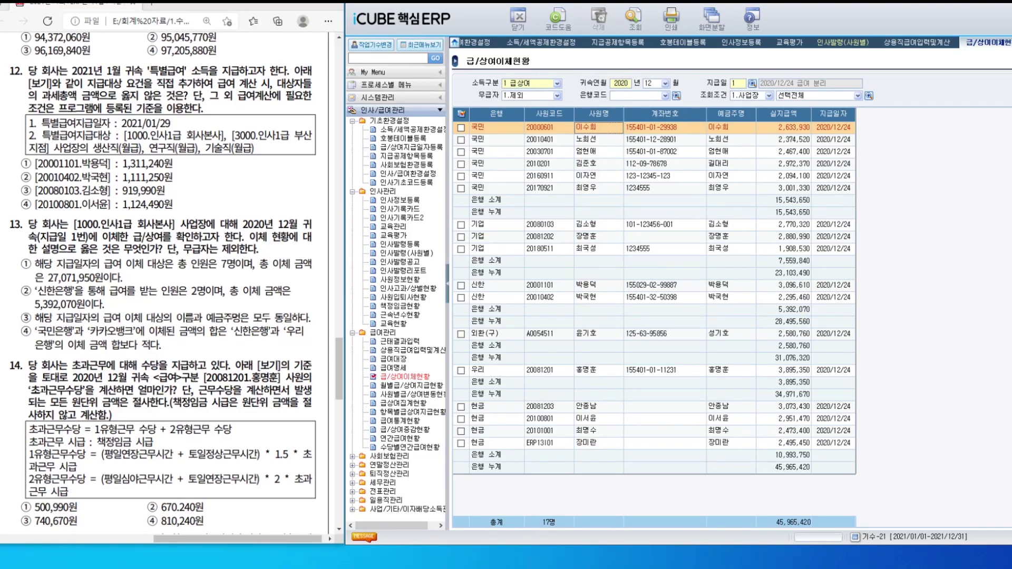
{"action": "left_click", "coordinate": [505, 309]}
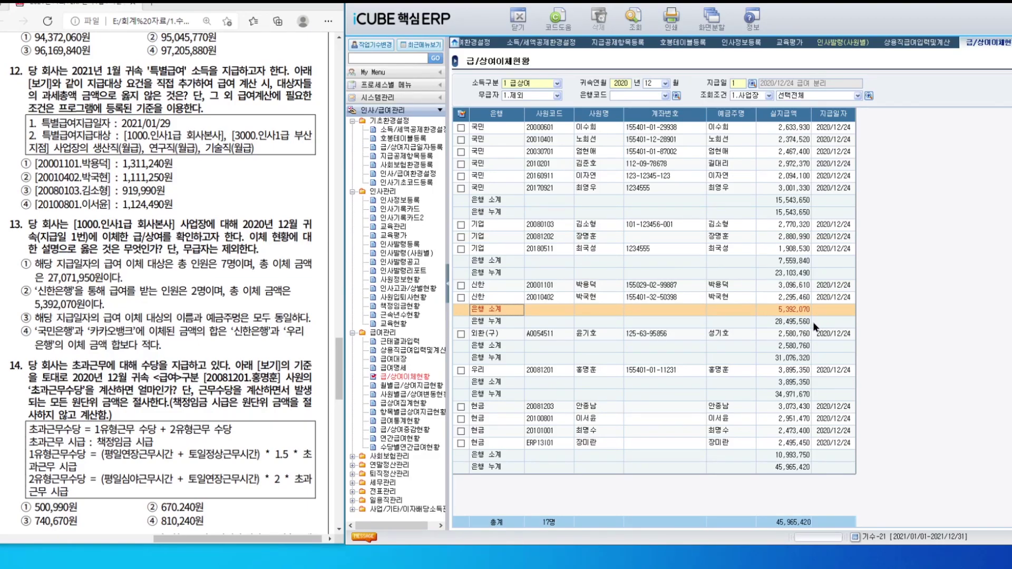
In 근태결과입력, load 귀속연월 2020/12 with the 2020/12/24 급여 payment date and display question 14's employee's attendance
{"action": "scroll", "coordinate": [322, 369], "scroll_direction": "down", "scroll_amount": 2}
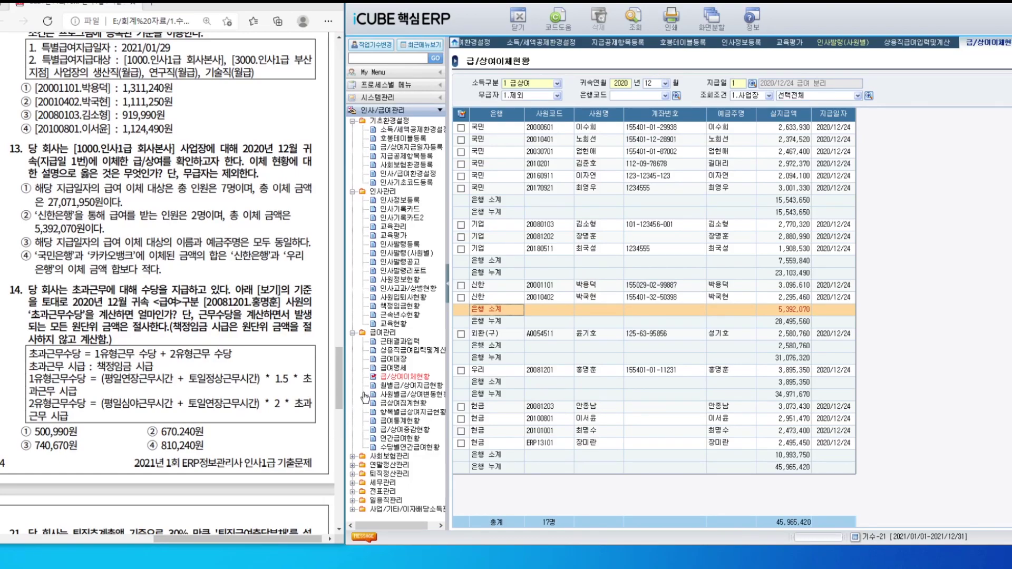
{"action": "left_click", "coordinate": [399, 344]}
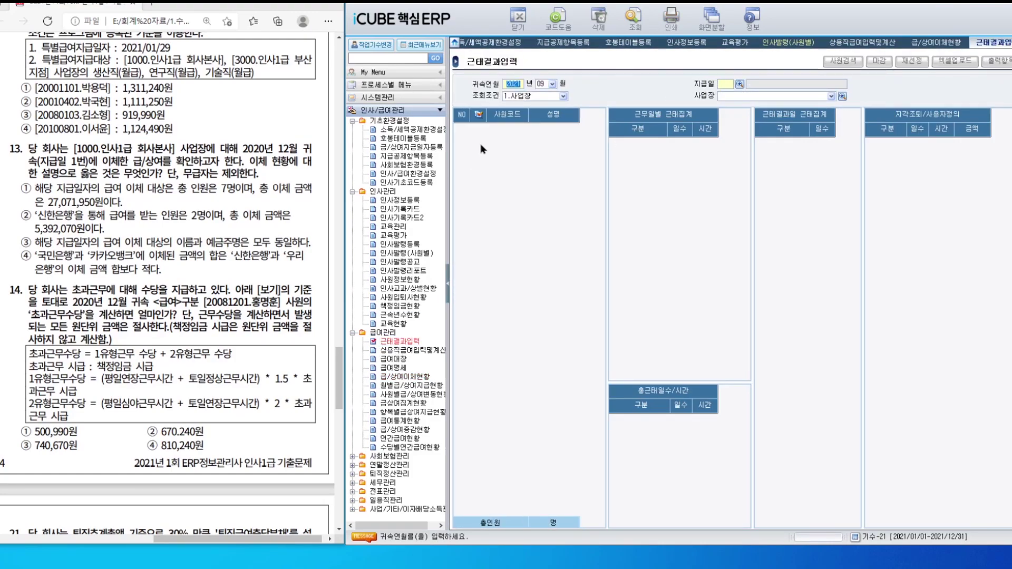
{"action": "type", "text": "2020"}
{"action": "key", "text": "Tab"}
{"action": "type", "text": "12"}
{"action": "left_click", "coordinate": [739, 84]}
{"action": "double_click", "coordinate": [684, 219]}
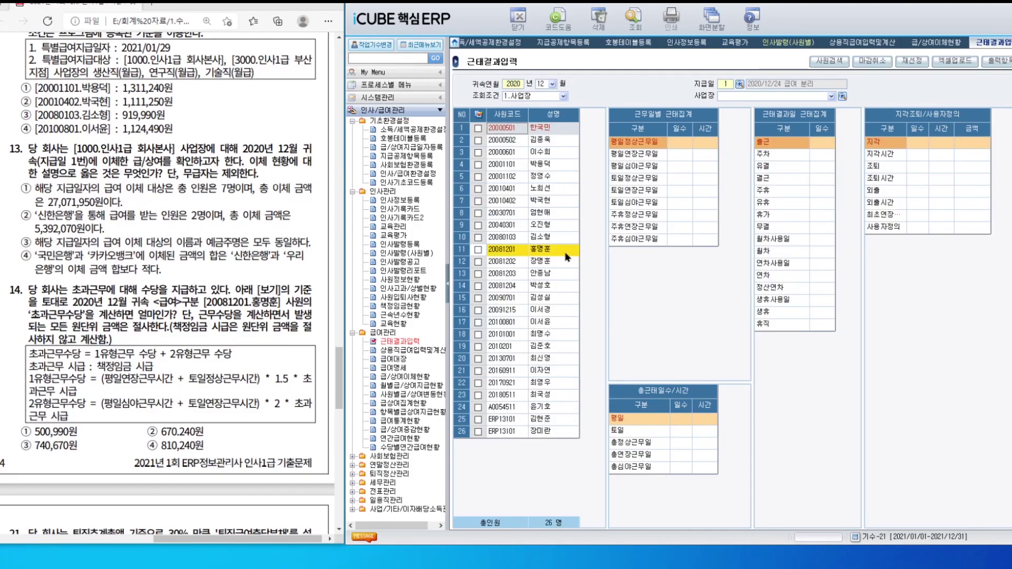
{"action": "left_click", "coordinate": [548, 251]}
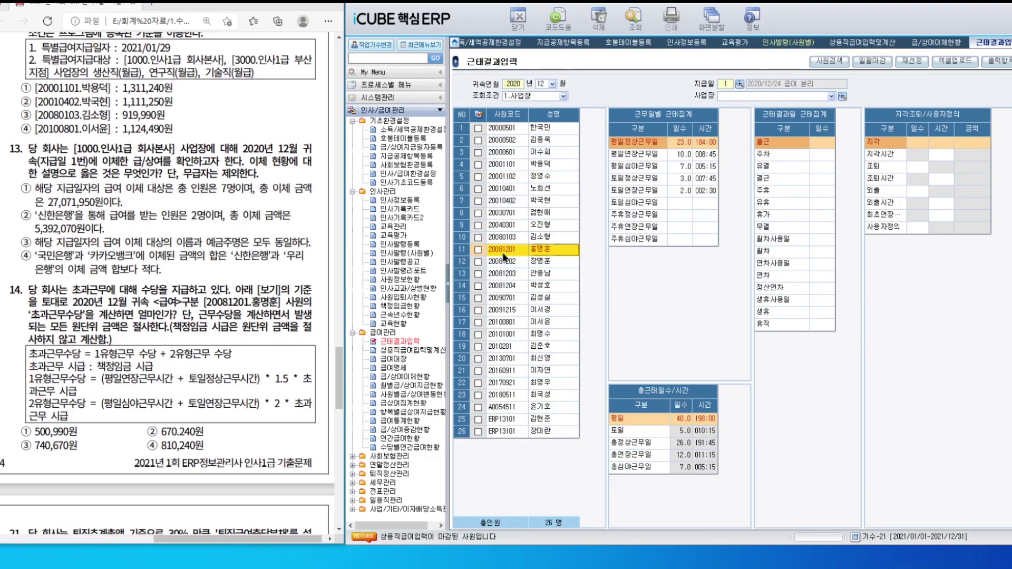
Widen the 구분 column of 총근태일수/시간 and check the employee's 평일연장, 평일심야, 토일정상 and 토일연장 hours
{"action": "left_click_drag", "start_coordinate": [670, 408], "coordinate": [637, 408]}
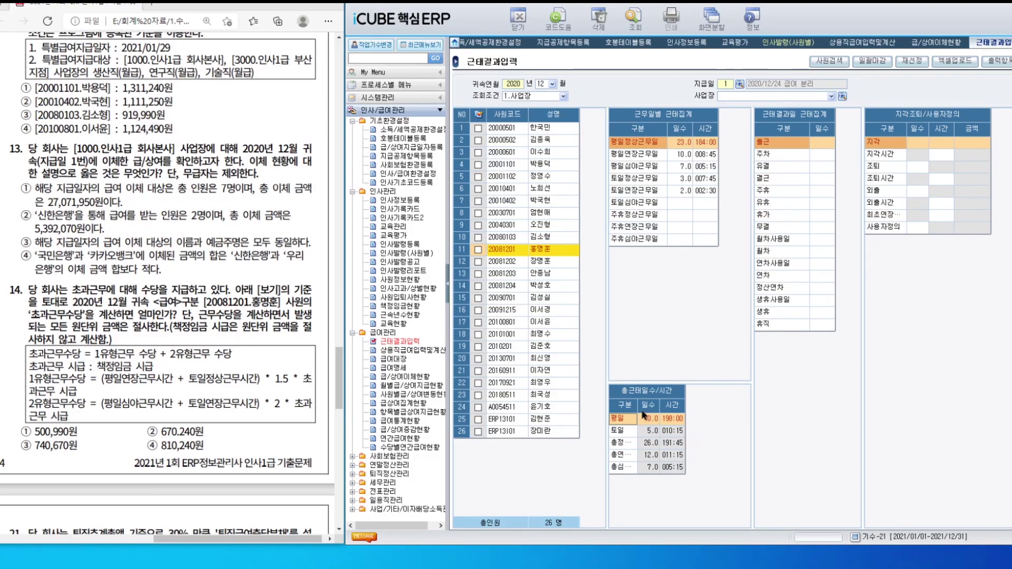
{"action": "left_click_drag", "start_coordinate": [637, 406], "coordinate": [678, 407]}
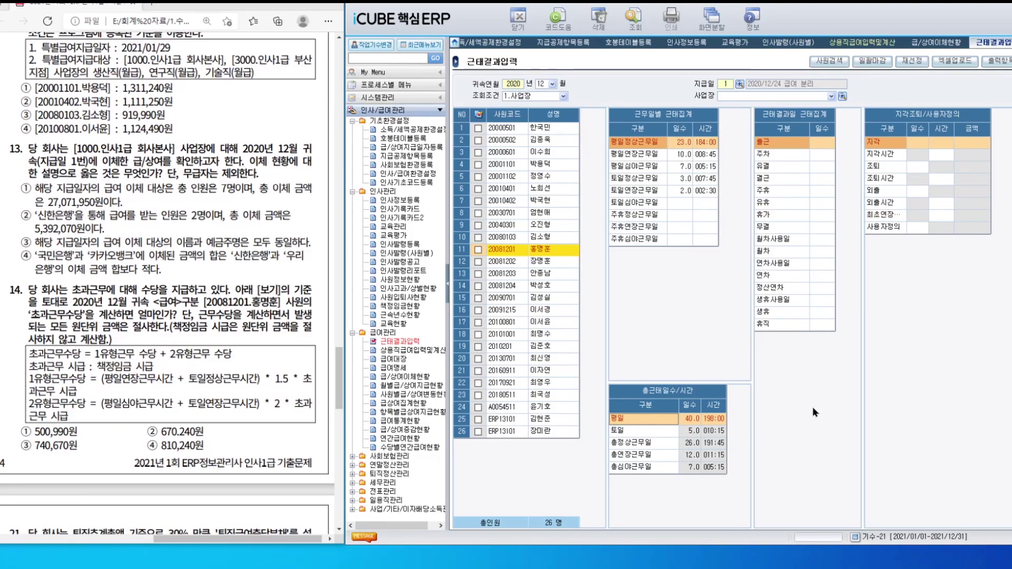
{"action": "left_click", "coordinate": [693, 455]}
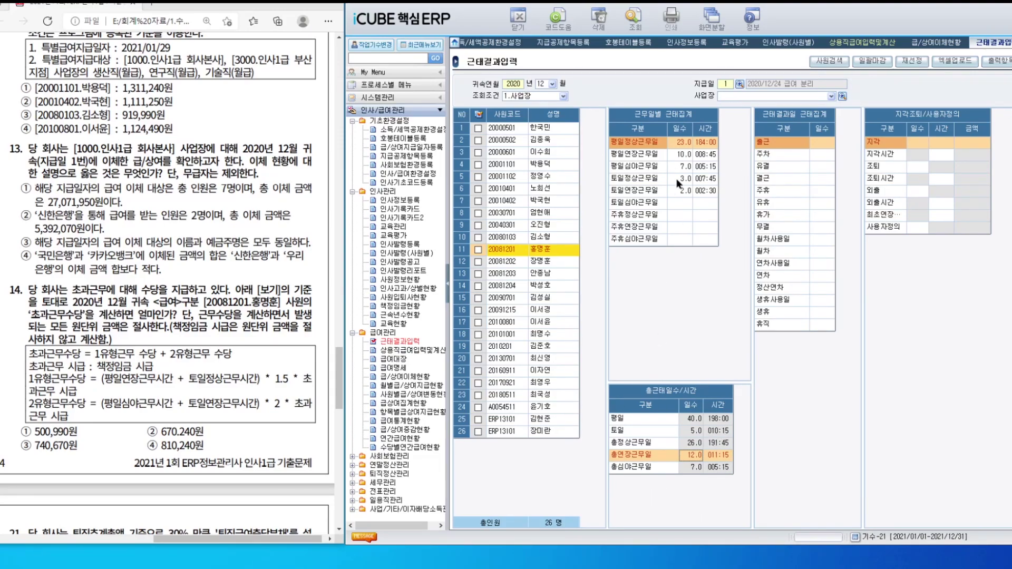
{"action": "left_click", "coordinate": [716, 158]}
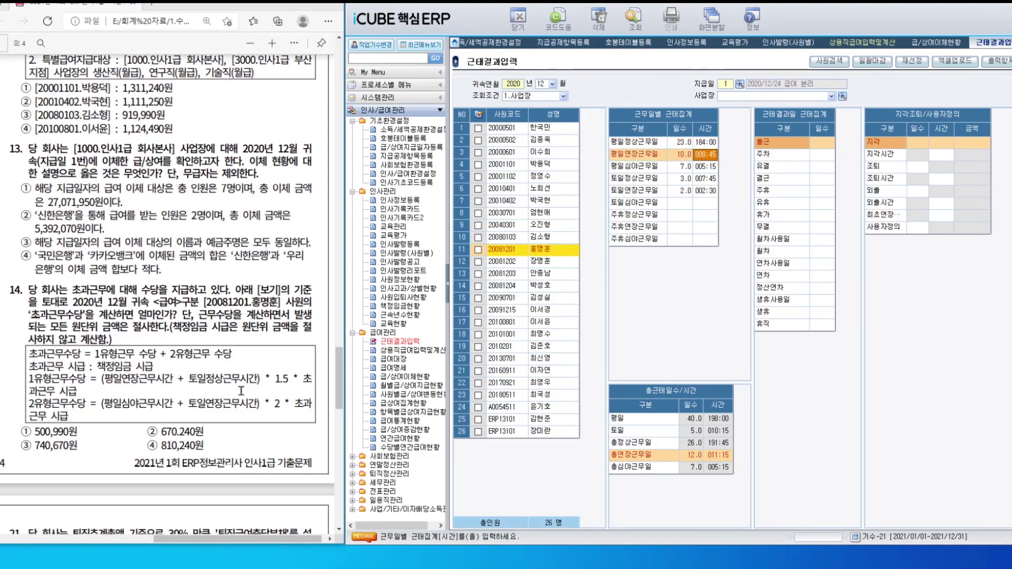
{"action": "left_click", "coordinate": [707, 180]}
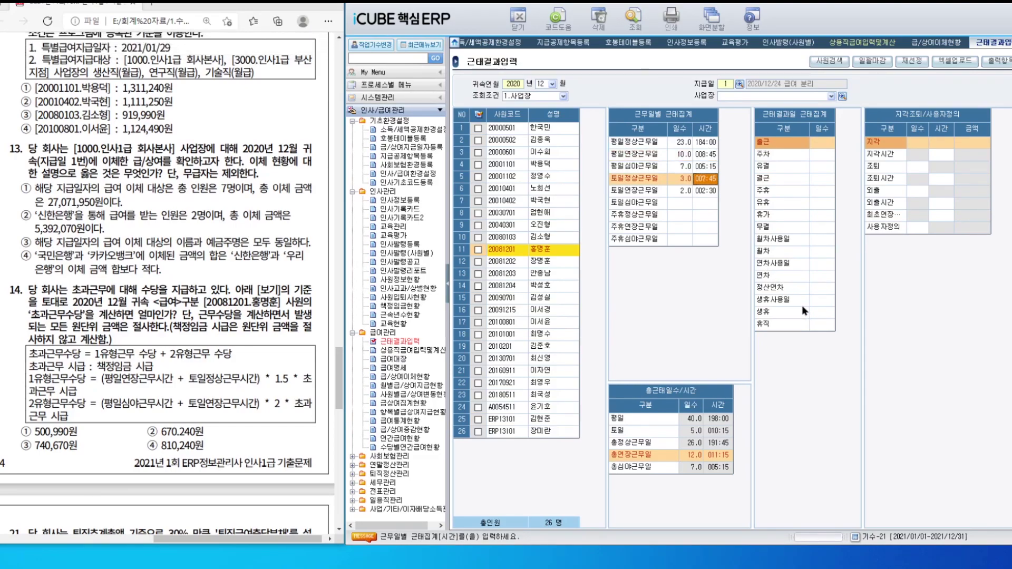
{"action": "left_click", "coordinate": [708, 155]}
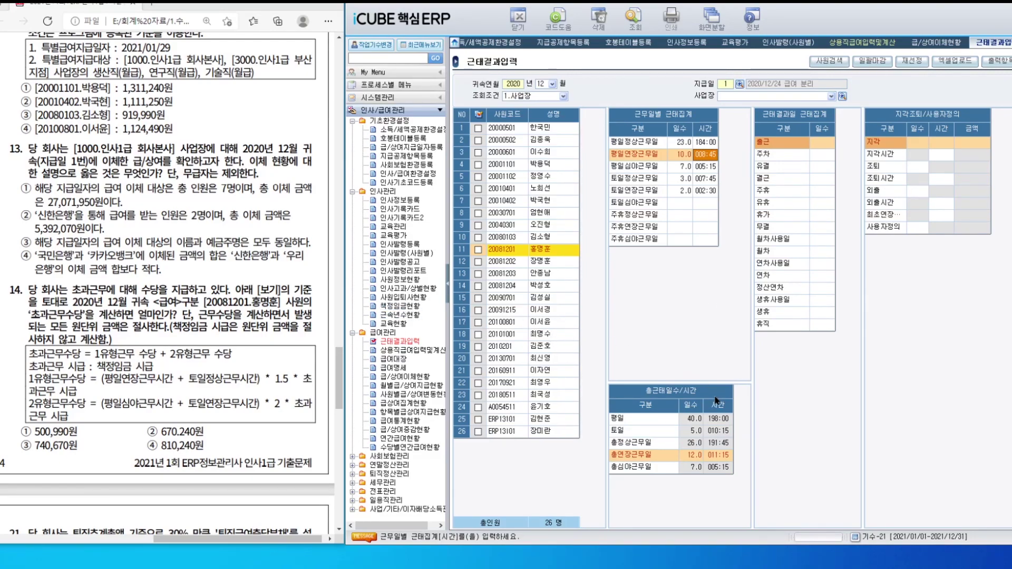
{"action": "key", "text": "Down"}
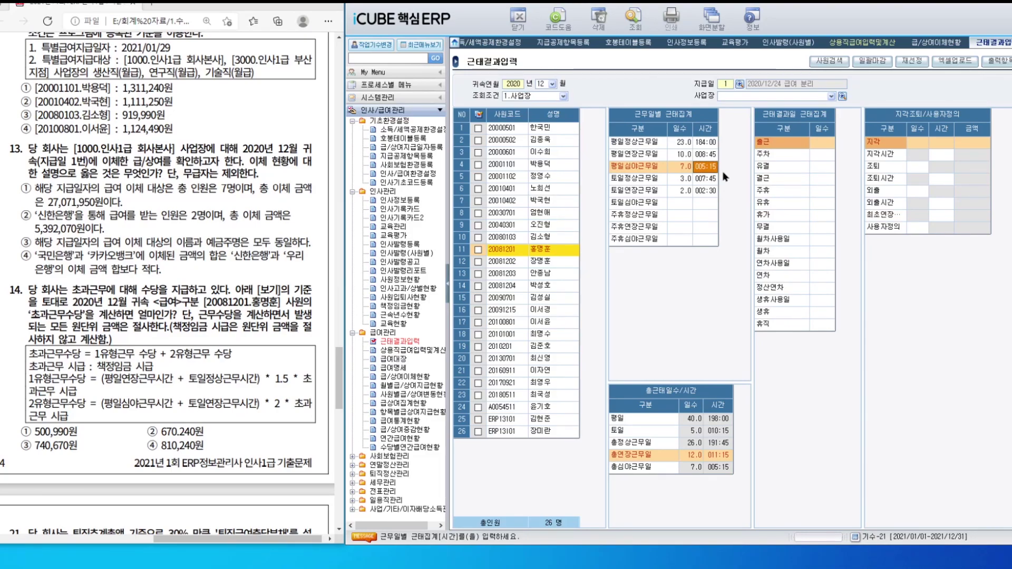
{"action": "key", "text": "Down"}
{"action": "key", "text": "Down"}
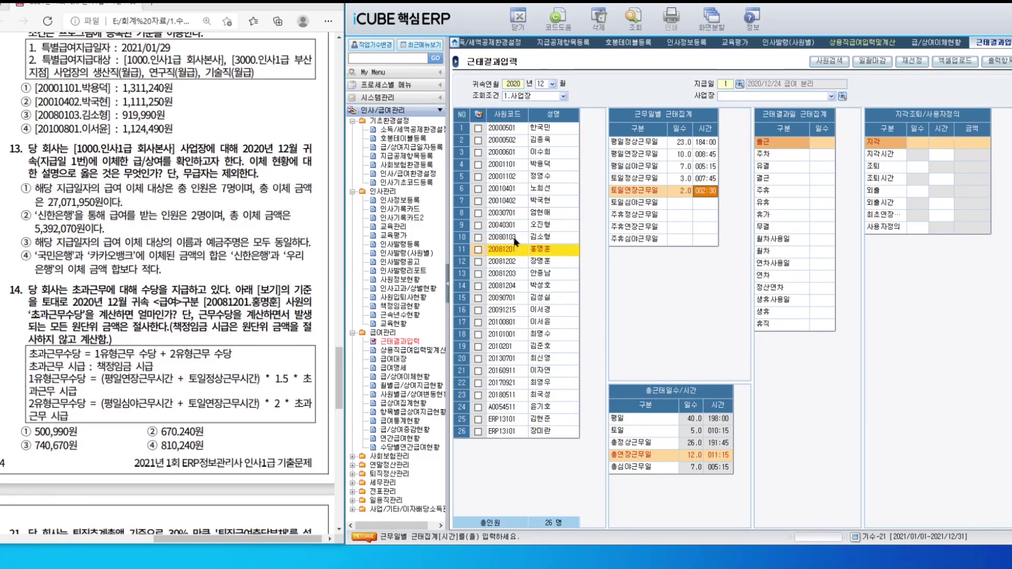
Open question 14's employee's 급여정보 in 인사정보등록 and reveal the masked 책정임금 amounts of the contract starting 2021/01
{"action": "left_click", "coordinate": [400, 200]}
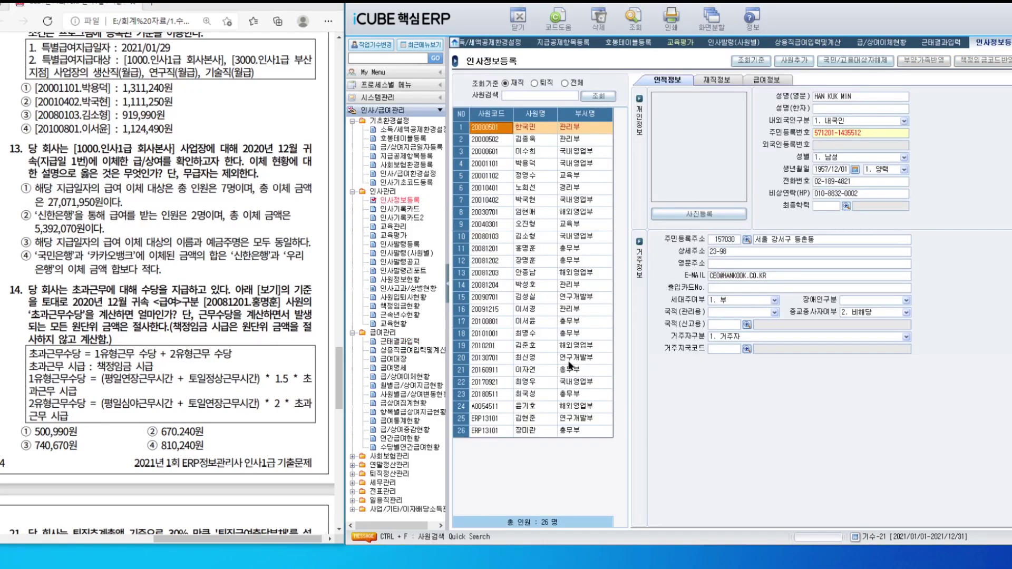
{"action": "left_click", "coordinate": [768, 81]}
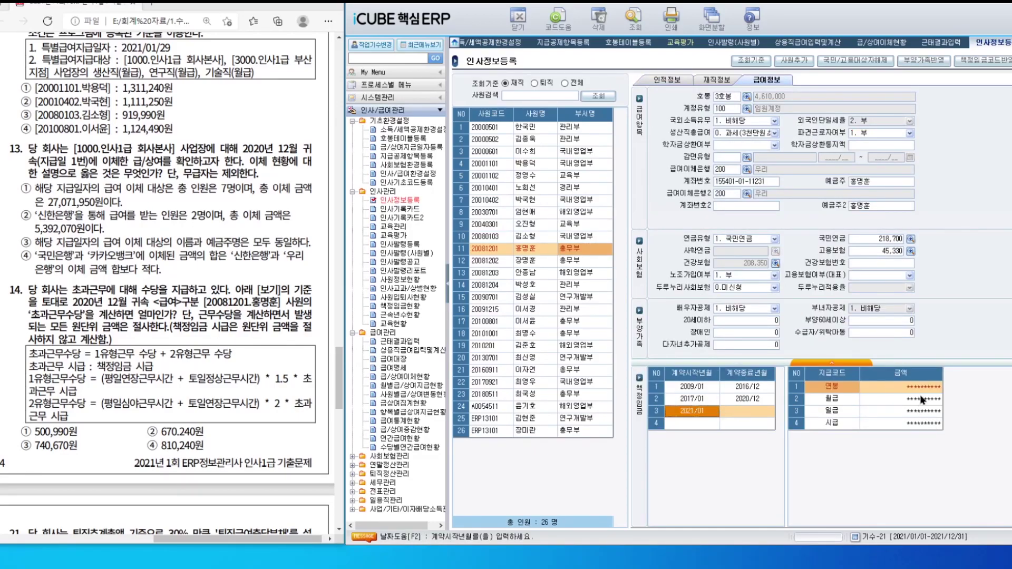
{"action": "left_click", "coordinate": [922, 400]}
{"action": "left_click", "coordinate": [919, 411]}
{"action": "key", "text": "Return"}
{"action": "left_click", "coordinate": [926, 425]}
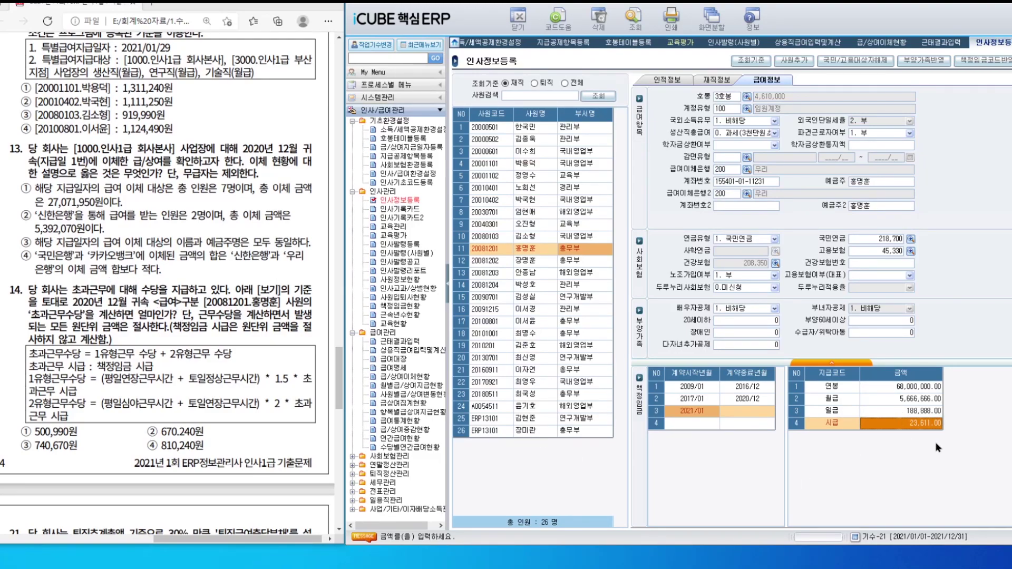
Check the 책정임금 시급 of the same employee's 2017/01–2020/12 contract to calculate question 14's overtime pay
{"action": "right_click", "coordinate": [754, 400]}
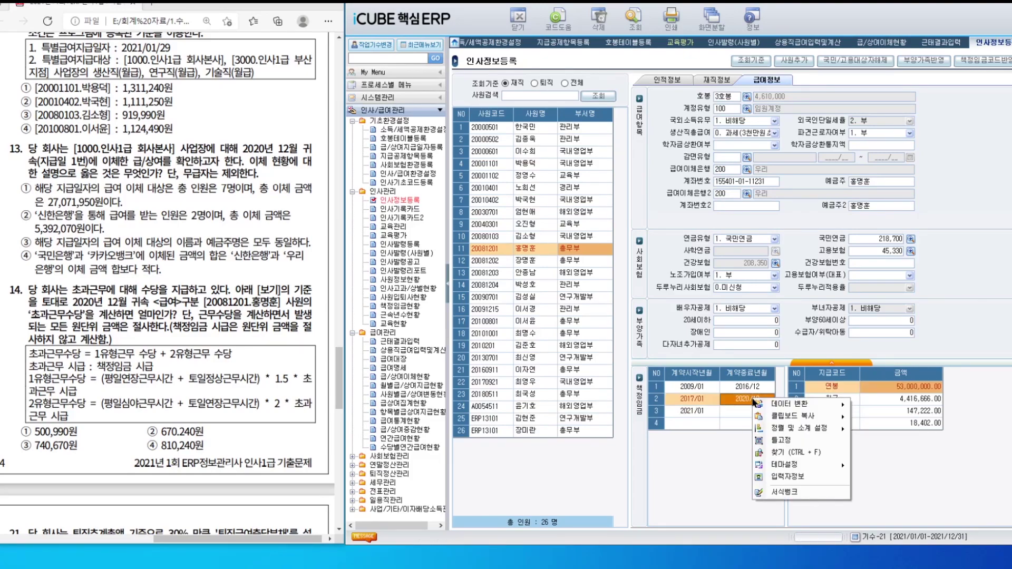
{"action": "left_click", "coordinate": [705, 412]}
{"action": "left_click", "coordinate": [766, 400]}
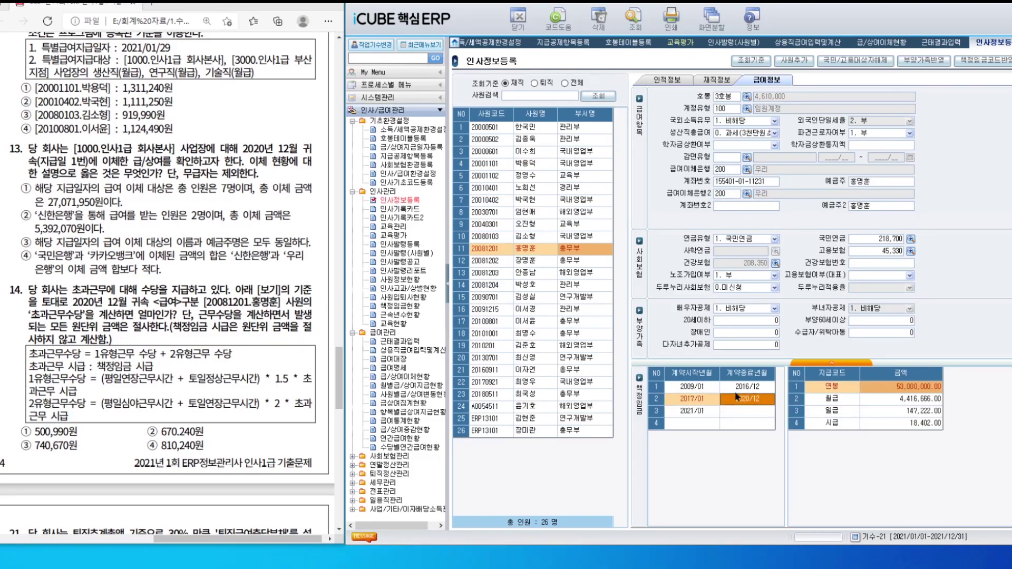
{"action": "left_click", "coordinate": [929, 428]}
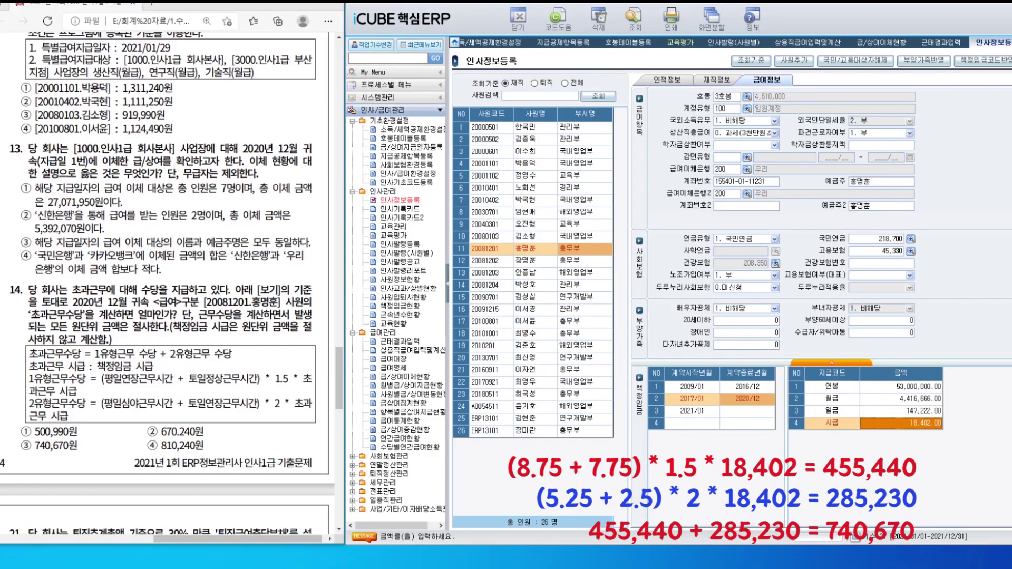
For question 15, query P40 가족수당 in 수당별연간급여현황 for 2020/10 to 2020/12, by 부서 2200 해외영업부
{"action": "scroll", "coordinate": [168, 285], "scroll_direction": "down", "scroll_amount": 10}
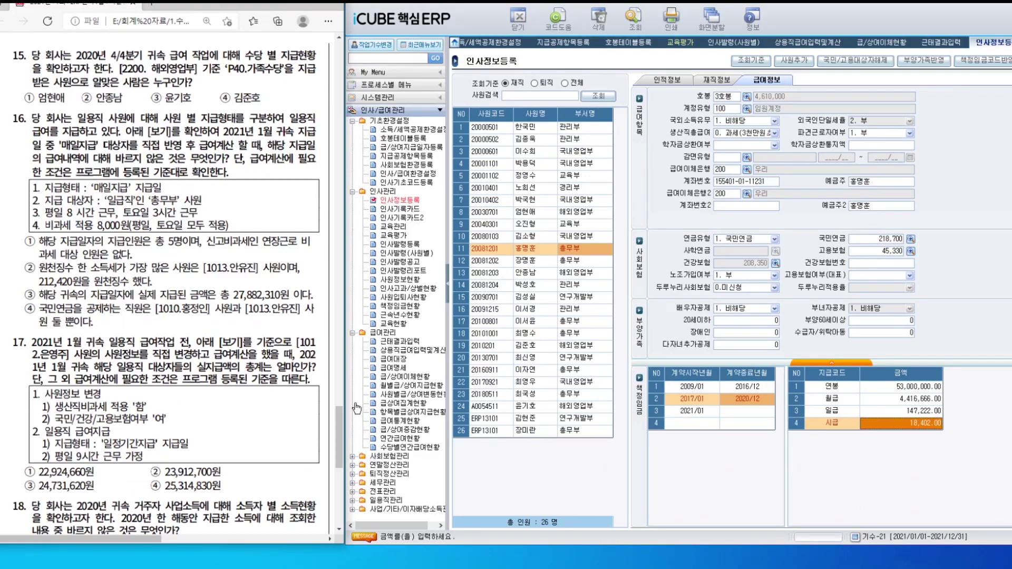
{"action": "left_click", "coordinate": [411, 447]}
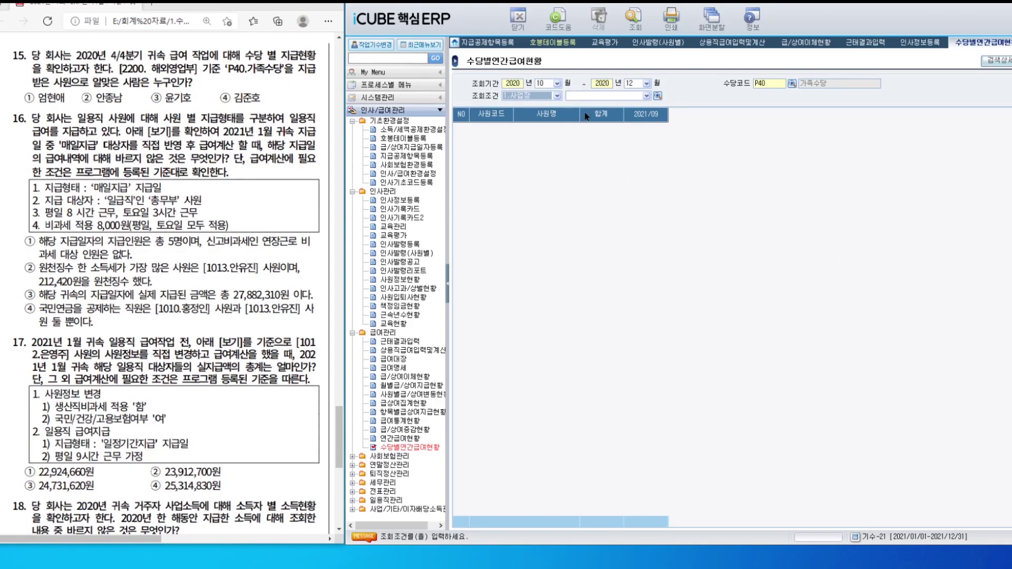
{"action": "left_click", "coordinate": [537, 97]}
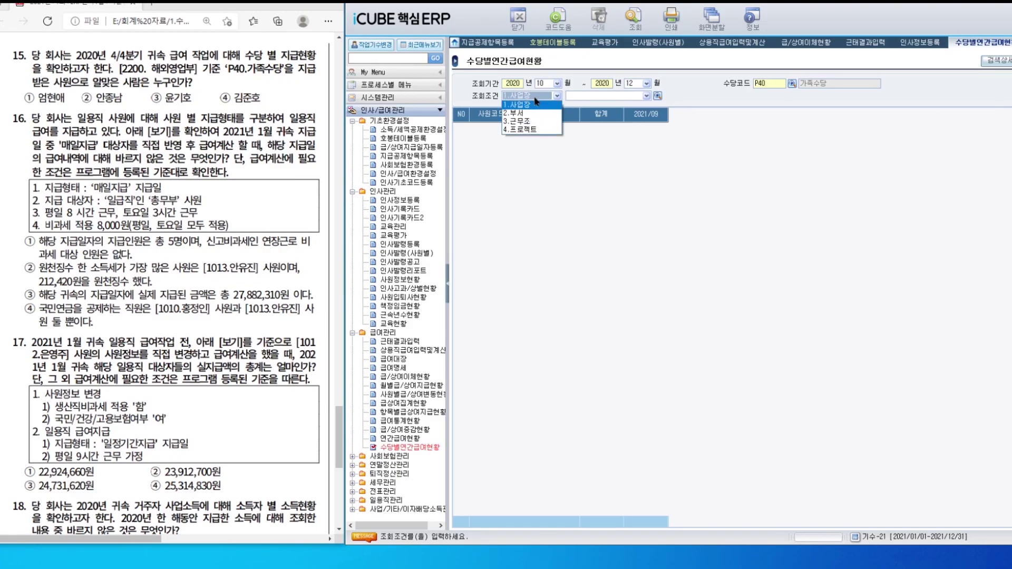
{"action": "left_click", "coordinate": [536, 114]}
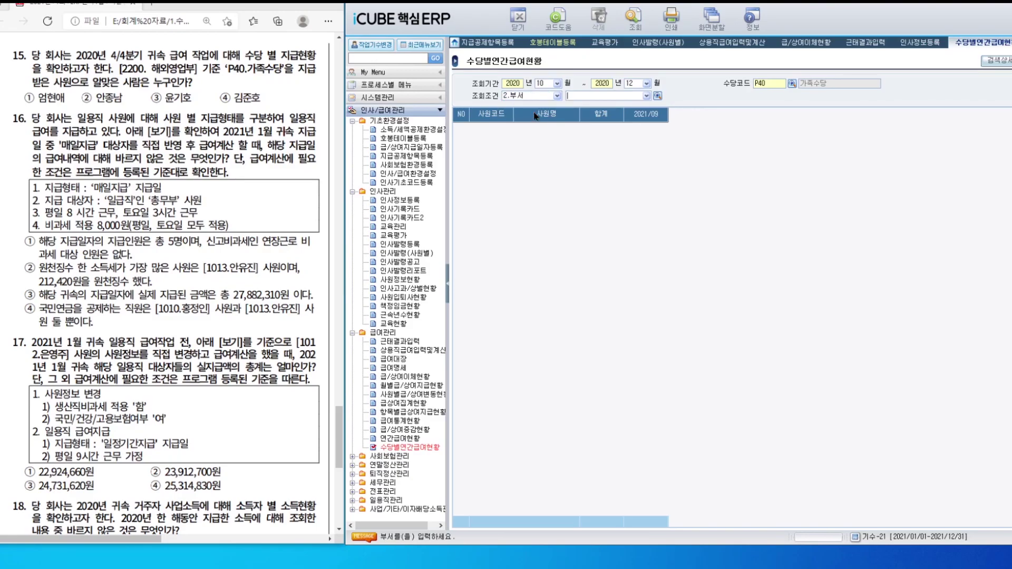
{"action": "left_click", "coordinate": [657, 96]}
{"action": "left_click", "coordinate": [619, 289]}
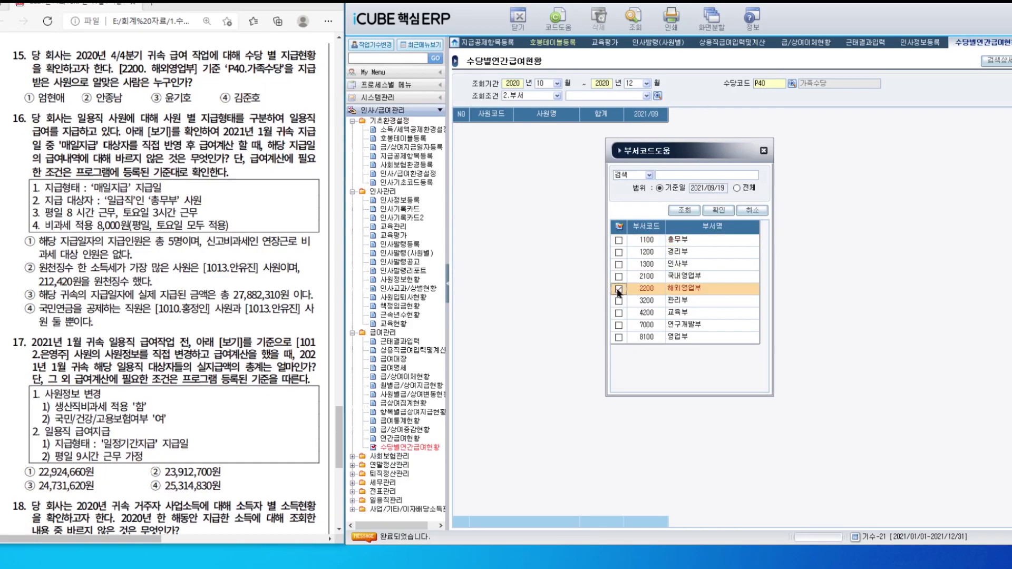
{"action": "left_click", "coordinate": [718, 210]}
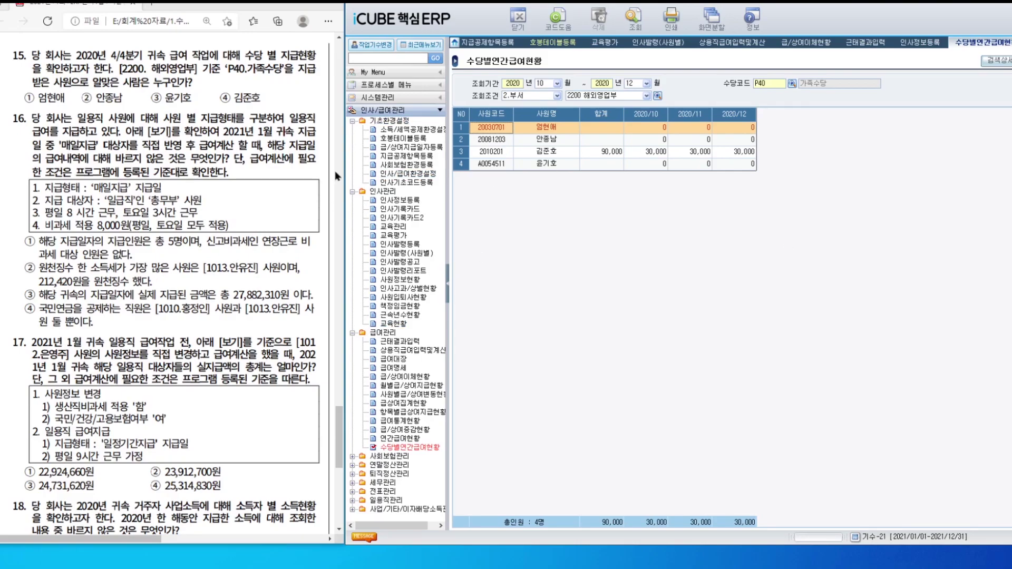
Open 일용직급여지급일자등록 under 일용직관리 and load 귀속연월 2021/01 with the 매일지급 payment date for question 16
{"action": "left_click", "coordinate": [354, 121]}
{"action": "left_click", "coordinate": [352, 130]}
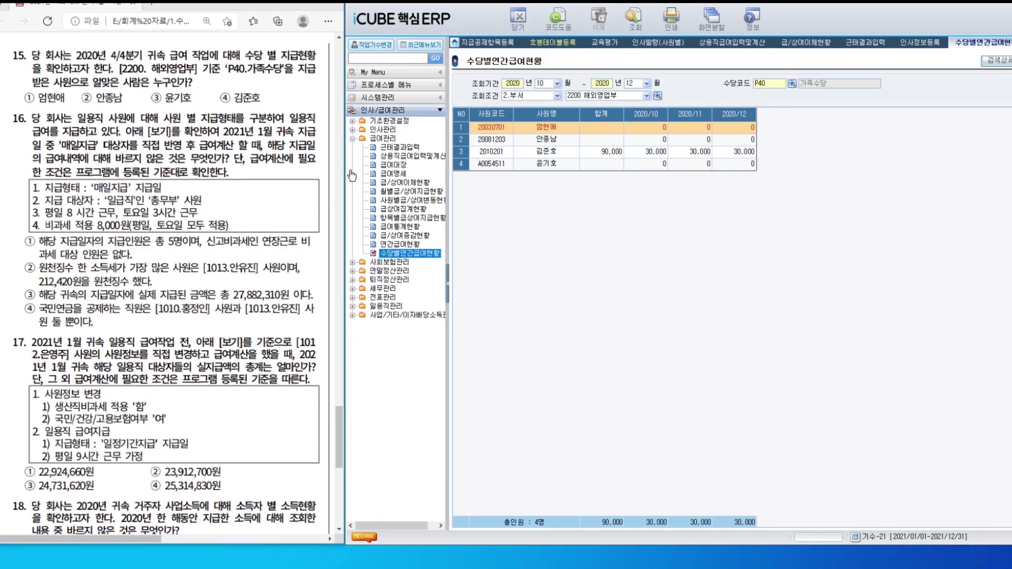
{"action": "left_click", "coordinate": [352, 138]}
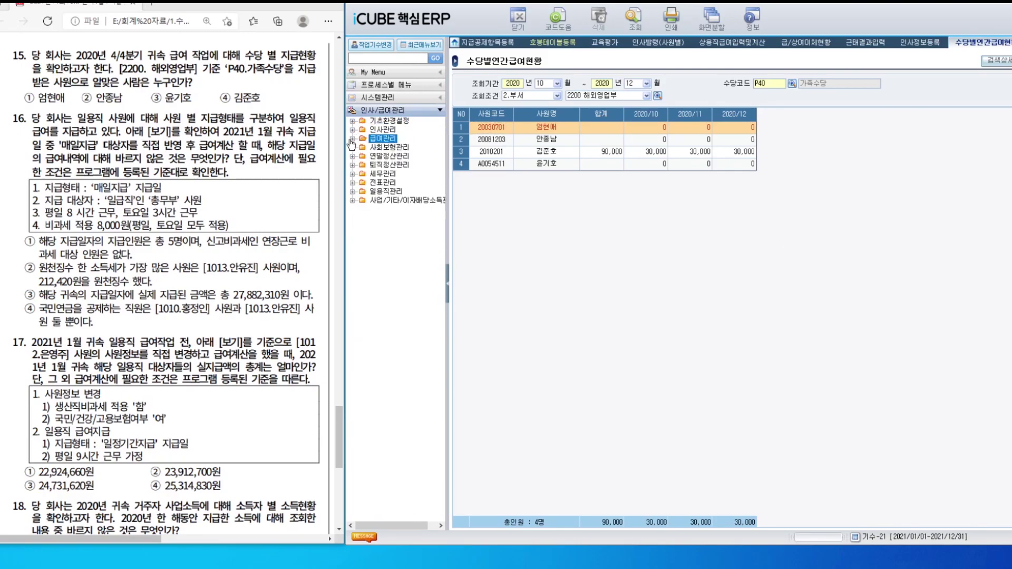
{"action": "left_click", "coordinate": [384, 193]}
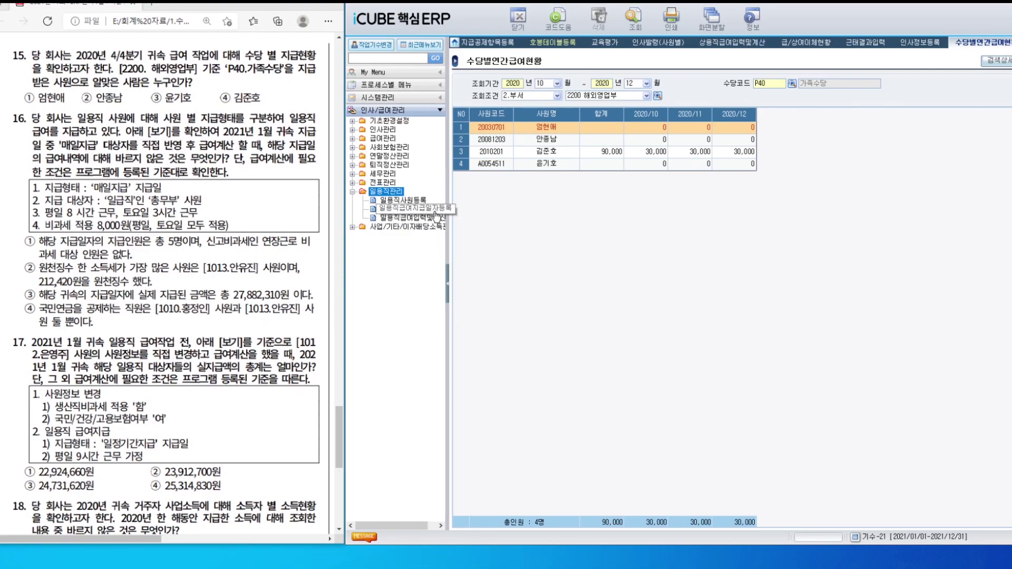
{"action": "double_click", "coordinate": [417, 209]}
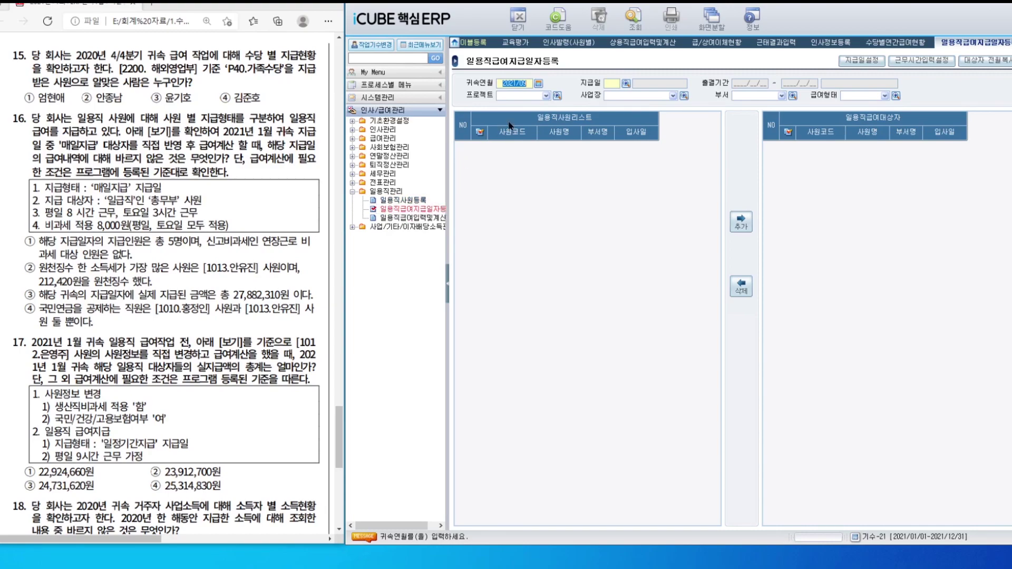
{"action": "type", "text": "202101"}
{"action": "key", "text": "Return"}
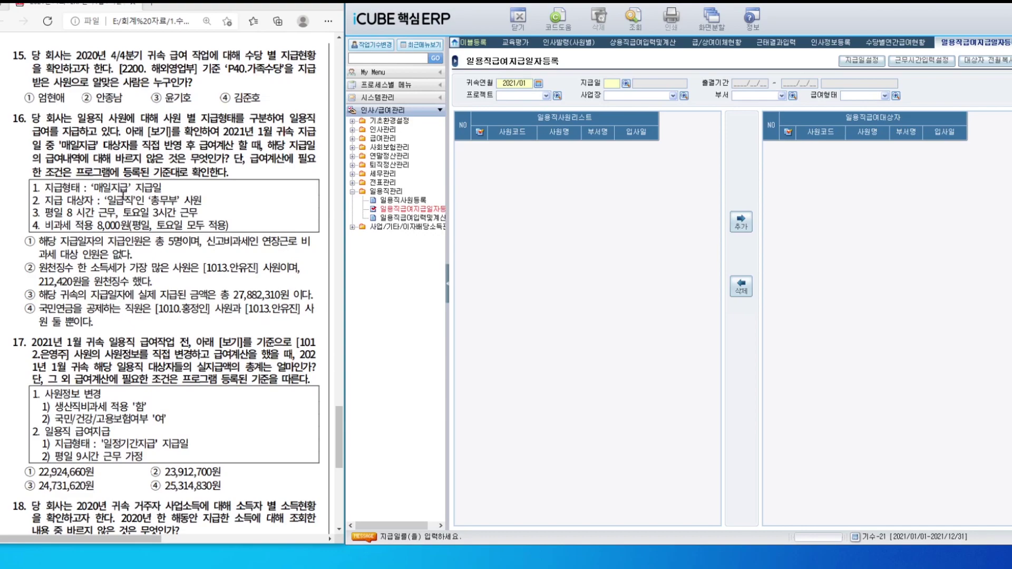
{"action": "left_click", "coordinate": [626, 83]}
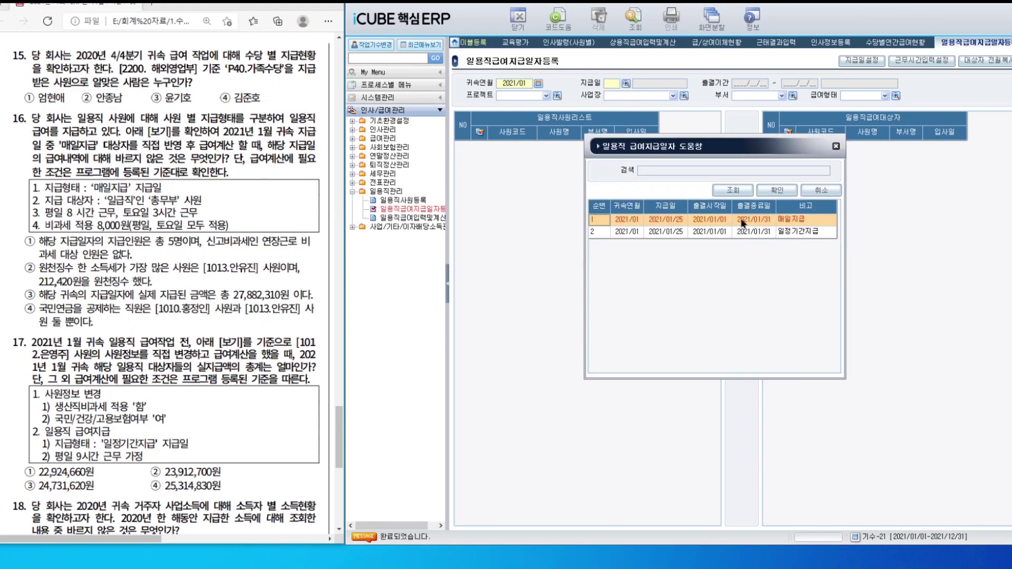
{"action": "double_click", "coordinate": [741, 224]}
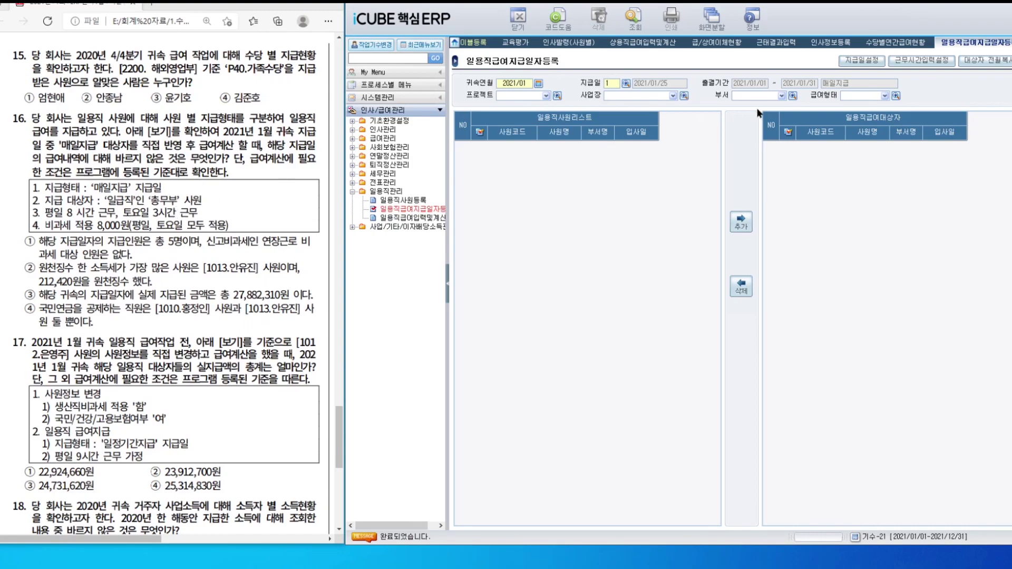
Filter the daily workers by 부서 1100 총무부 and 급여형태 003 일급, and add all of them to 일용직급여대상자
{"action": "left_click", "coordinate": [792, 97]}
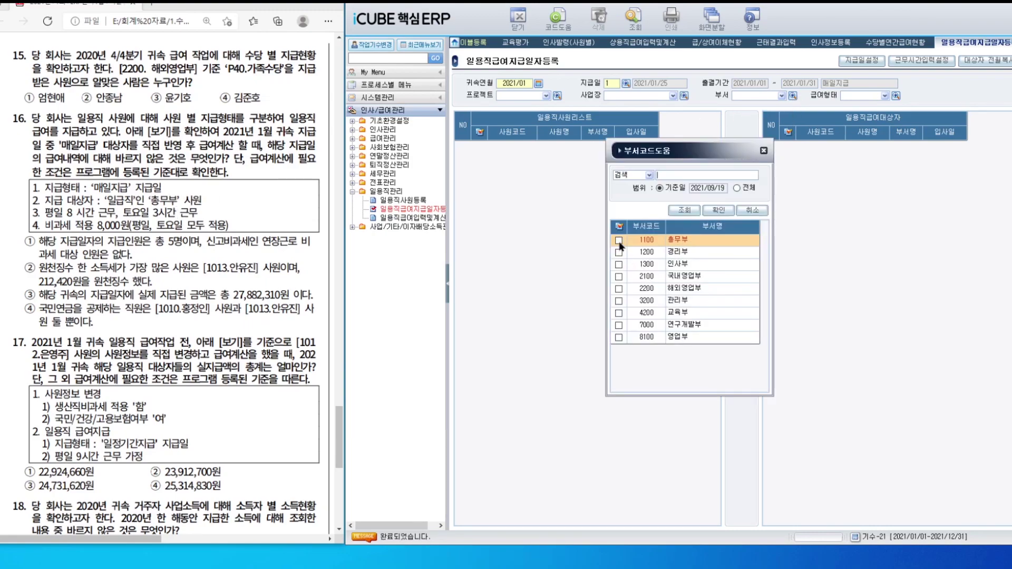
{"action": "key", "text": "Return"}
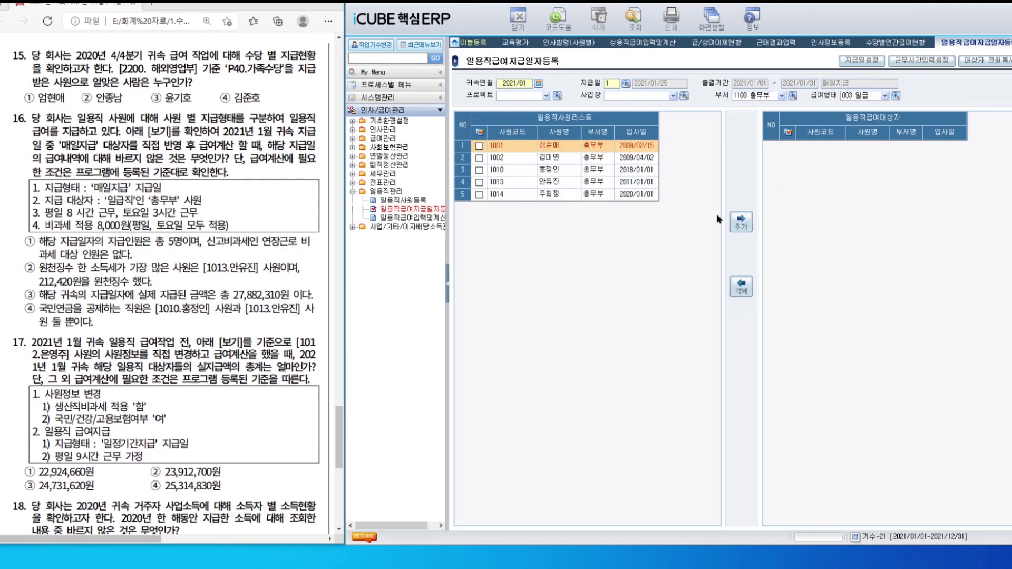
{"action": "left_click", "coordinate": [480, 132]}
{"action": "left_click", "coordinate": [746, 224]}
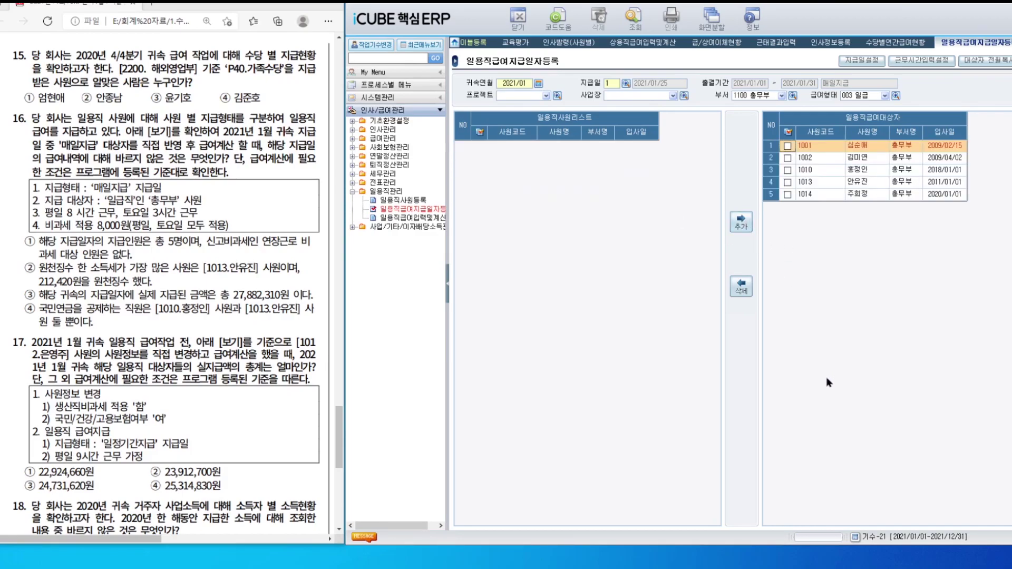
{"action": "right_click", "coordinate": [944, 42]}
{"action": "left_click", "coordinate": [954, 53]}
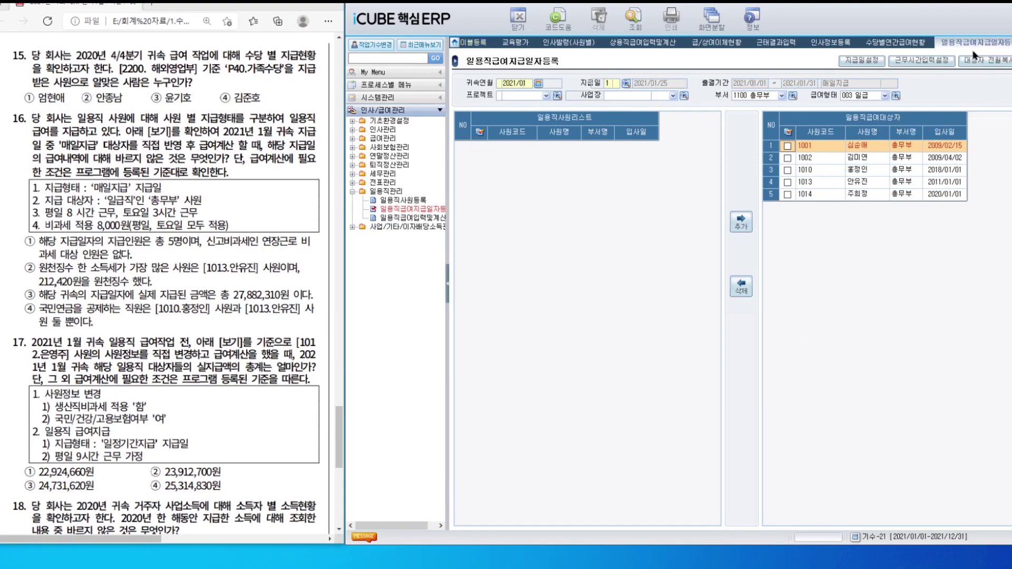
In 일용직급여입력및계산, load the pay targets for 귀속연월 2021/01 and 지급일 1
{"action": "left_click", "coordinate": [405, 217]}
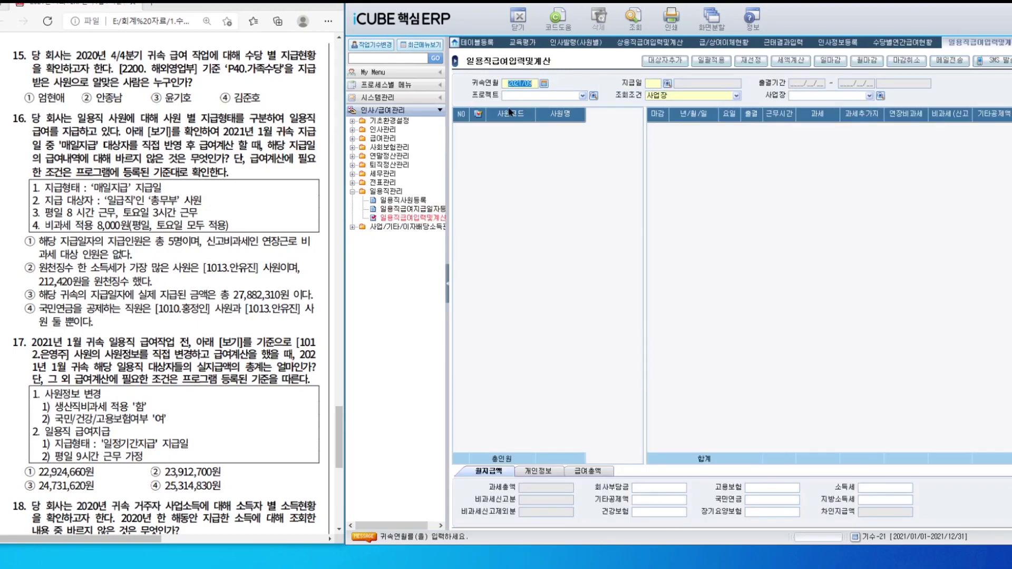
{"action": "type", "text": "2021/01"}
{"action": "key", "text": "Return"}
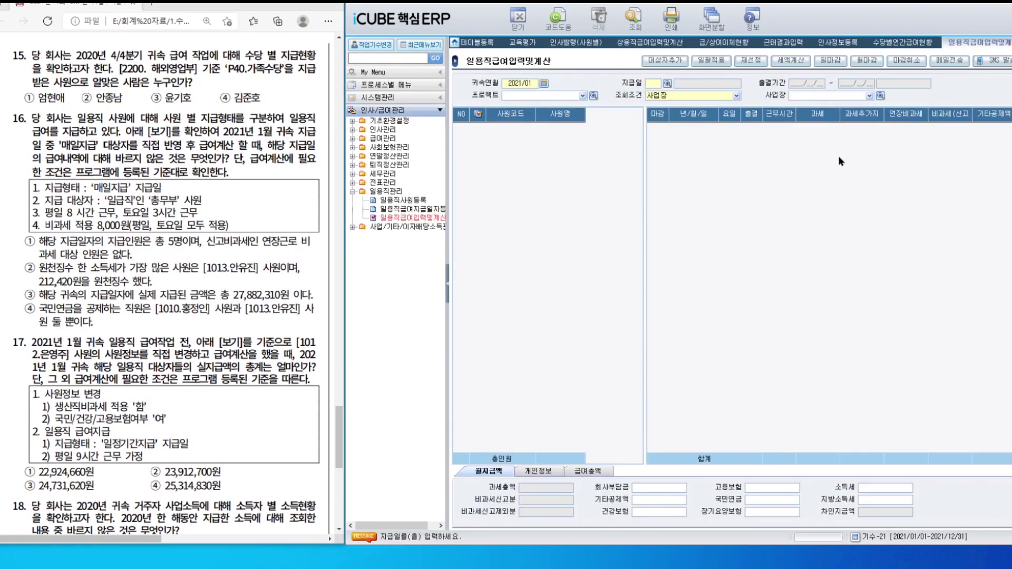
{"action": "type", "text": "1"}
{"action": "key", "text": "Return"}
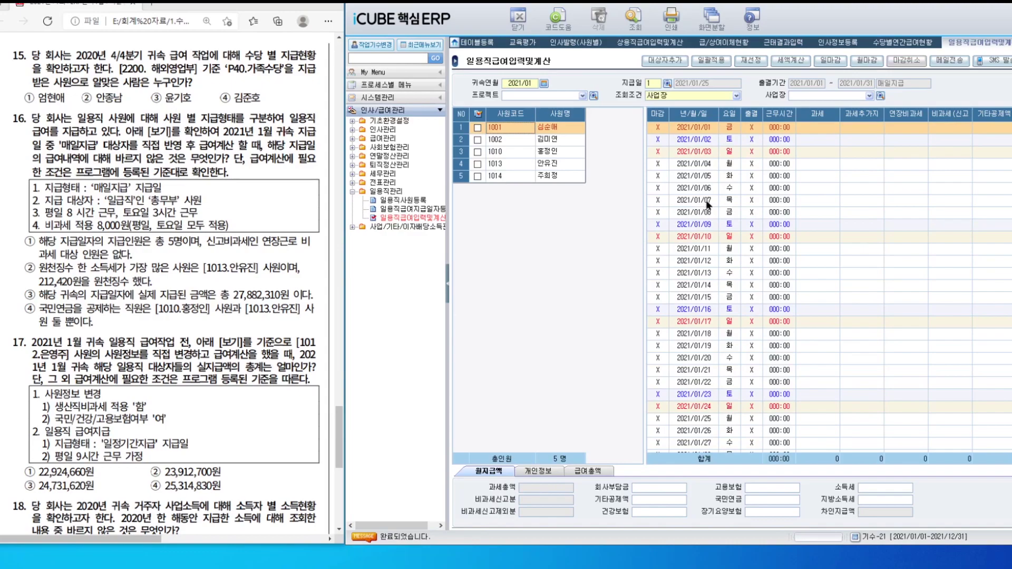
Select all listed employees and batch-apply 8:00 working hours to 평일 with 비과세(신고제외분) 8,000
{"action": "left_click", "coordinate": [477, 114]}
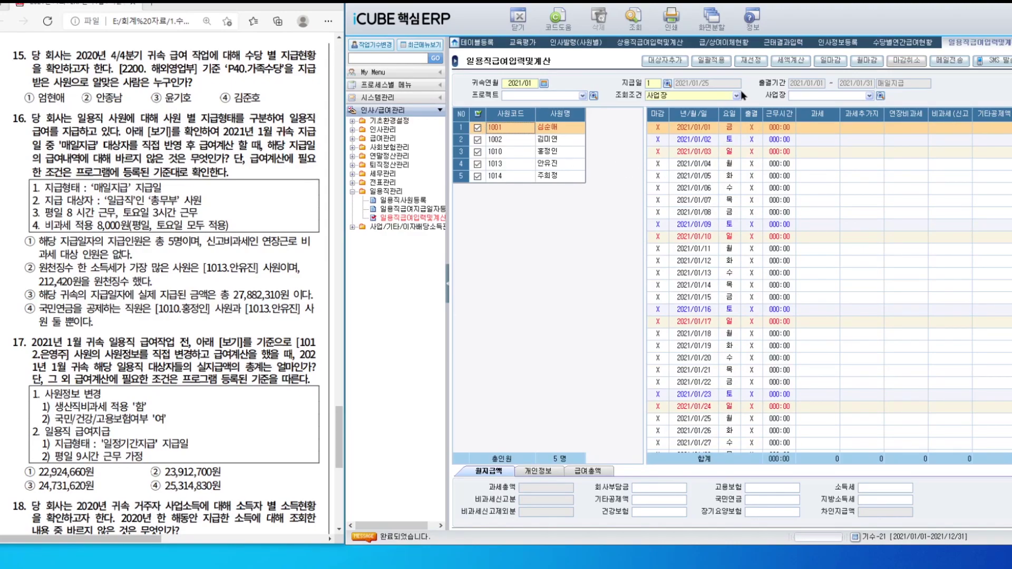
{"action": "left_click", "coordinate": [711, 60]}
{"action": "type", "text": "008:00"}
{"action": "key", "text": "Tab"}
{"action": "key", "text": "space"}
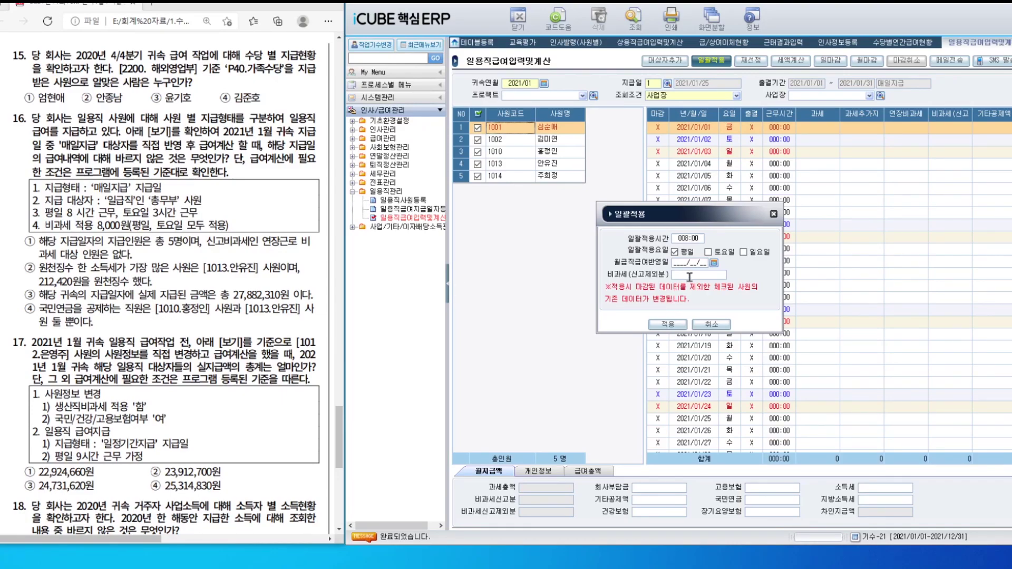
{"action": "type", "text": "8000"}
{"action": "left_click", "coordinate": [672, 323]}
Batch-apply 3:00 working hours to 토요일 with 비과세(신고제외분) 8,000 for the selected employees
{"action": "left_click", "coordinate": [712, 62]}
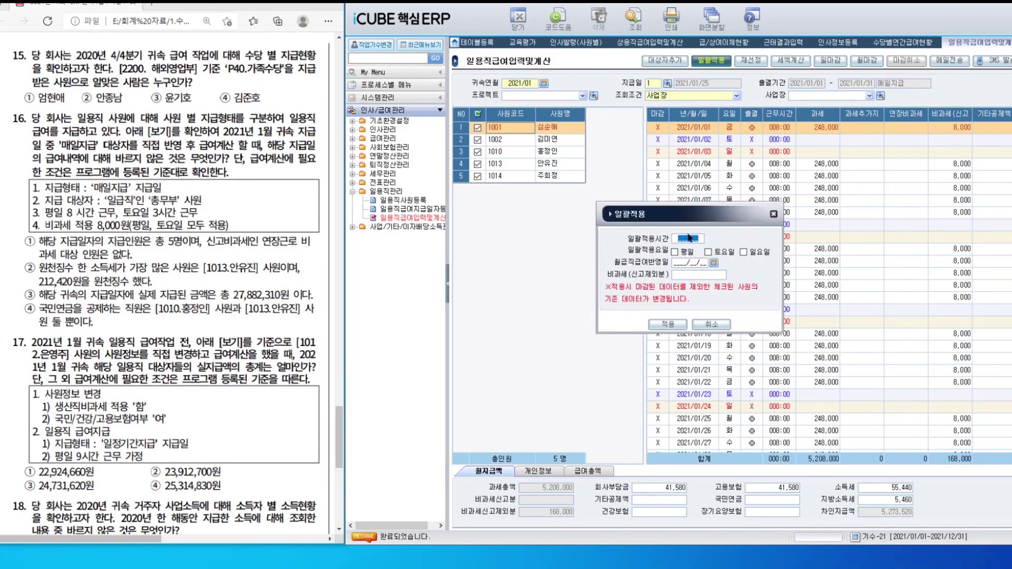
{"action": "type", "text": "00300"}
{"action": "left_click", "coordinate": [708, 252]}
{"action": "left_click", "coordinate": [698, 273]}
{"action": "key", "text": "Return"}
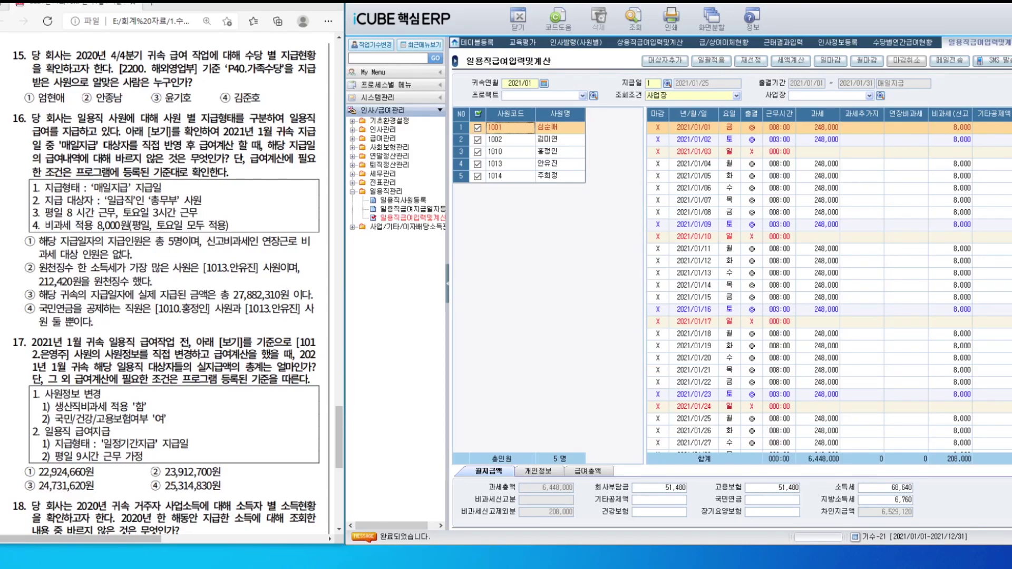
Check the 급여총액 totals and the individual employees' 월지급액, including 국민연금 and 소득세, against question 16's options
{"action": "left_click", "coordinate": [583, 474]}
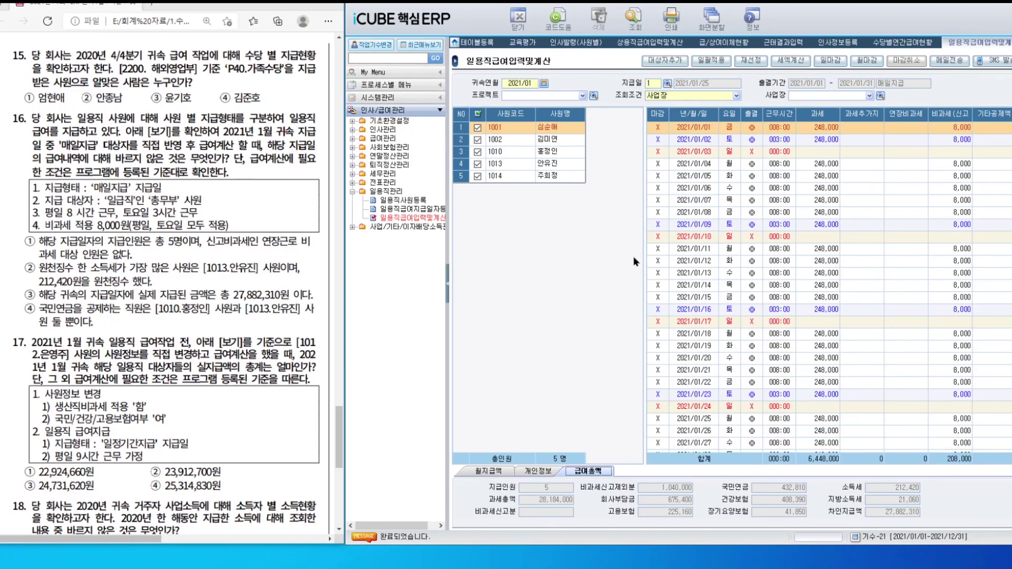
{"action": "left_click", "coordinate": [535, 473]}
{"action": "left_click", "coordinate": [560, 163]}
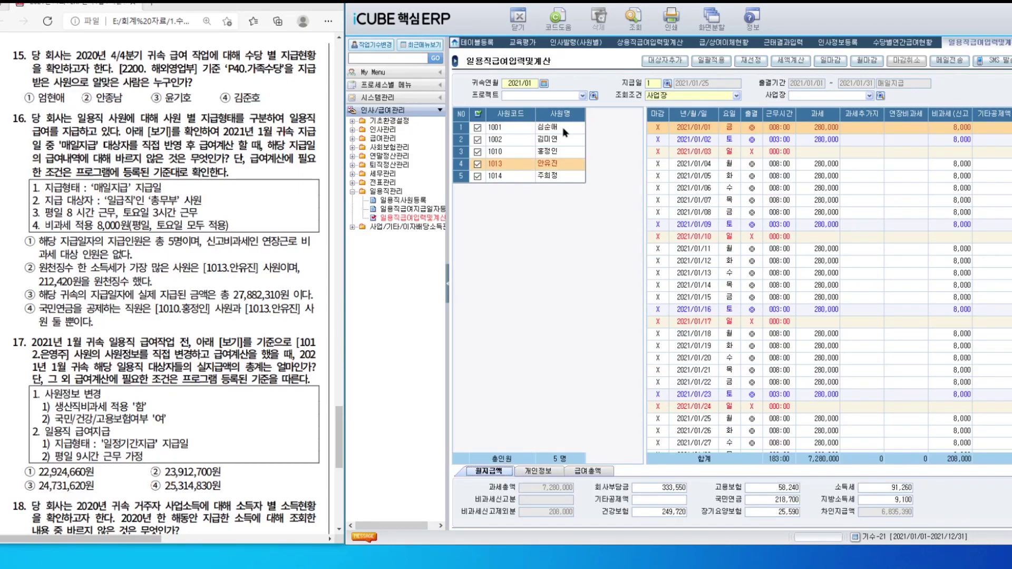
{"action": "left_click", "coordinate": [564, 130]}
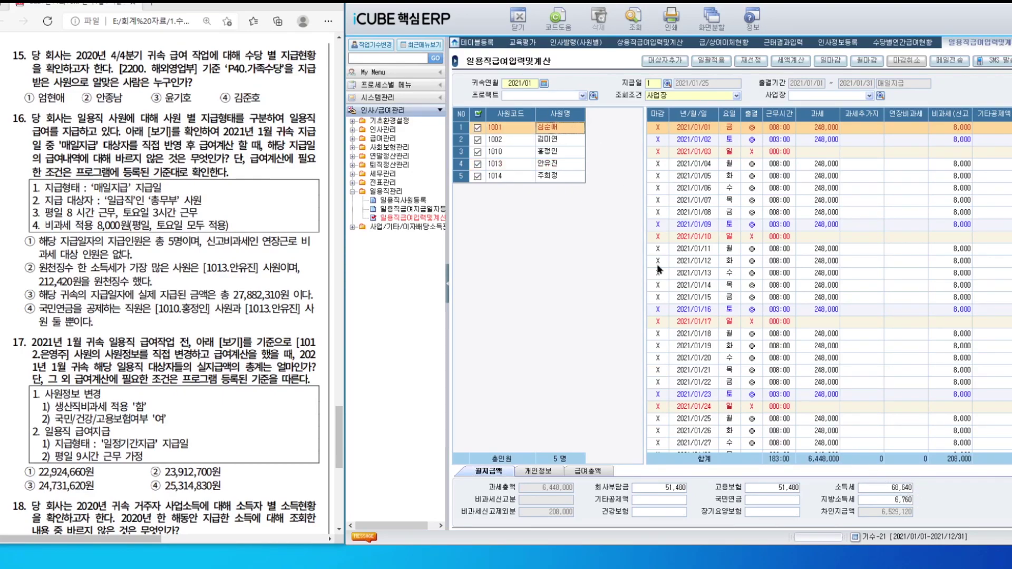
{"action": "left_click", "coordinate": [562, 140]}
{"action": "left_click", "coordinate": [561, 154]}
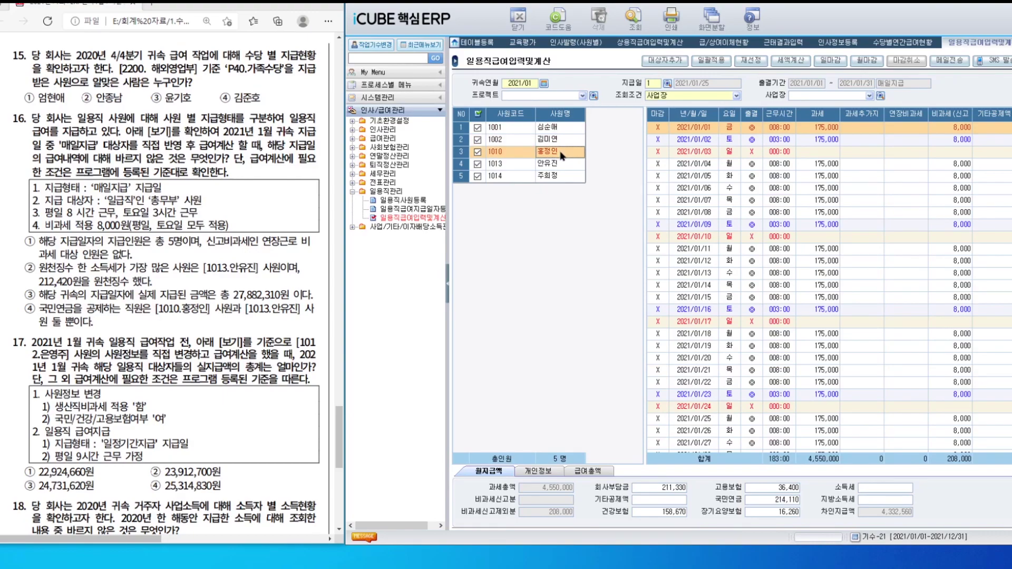
{"action": "left_click", "coordinate": [559, 166]}
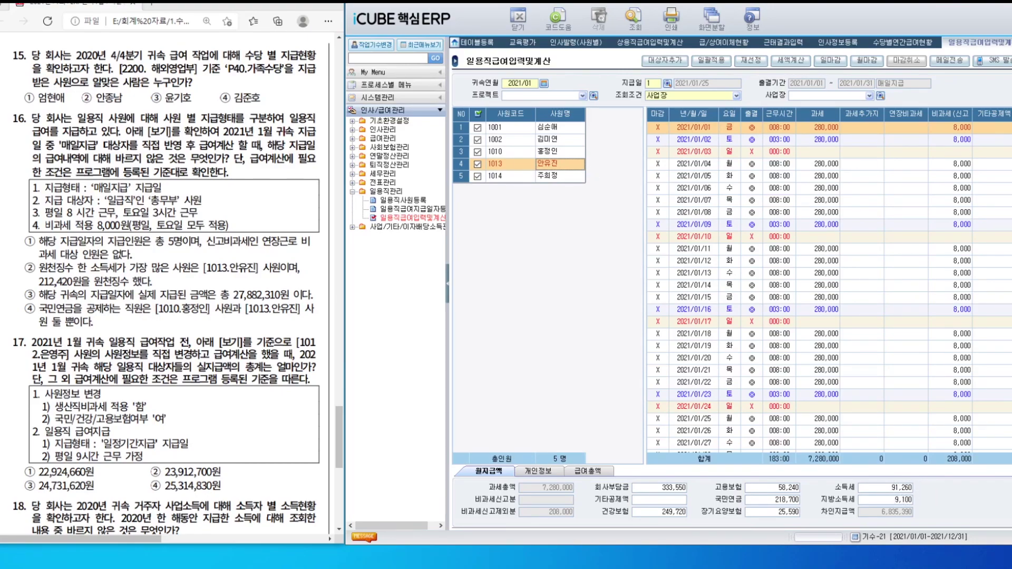
In 일용직사원등록, set 생산직비과세적용 to 함 and 국민연금, 건강보험 and 고용보험여부 to 여 for question 17's employee, and save
{"action": "scroll", "coordinate": [173, 303], "scroll_direction": "down", "scroll_amount": 4}
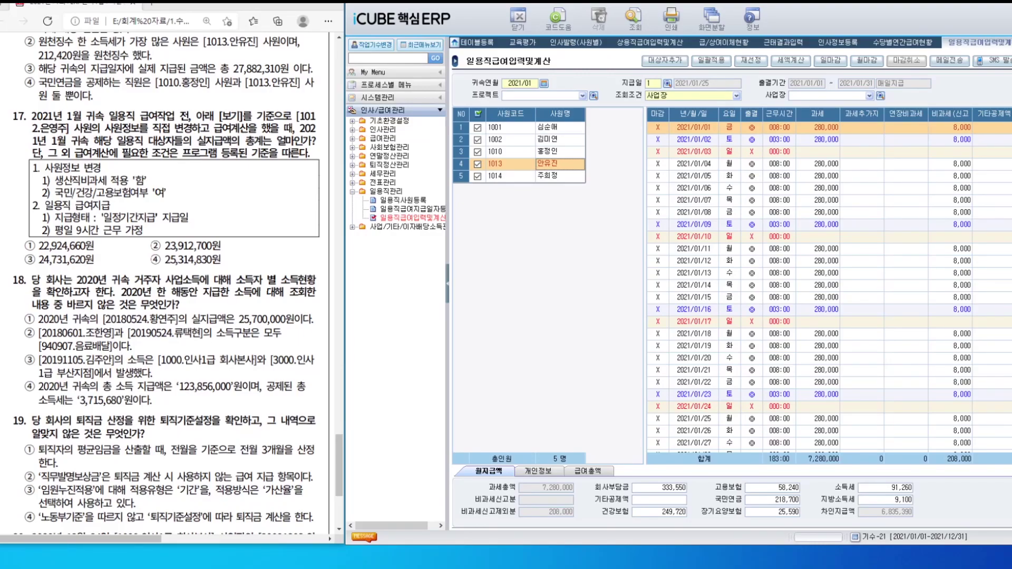
{"action": "left_click", "coordinate": [415, 204]}
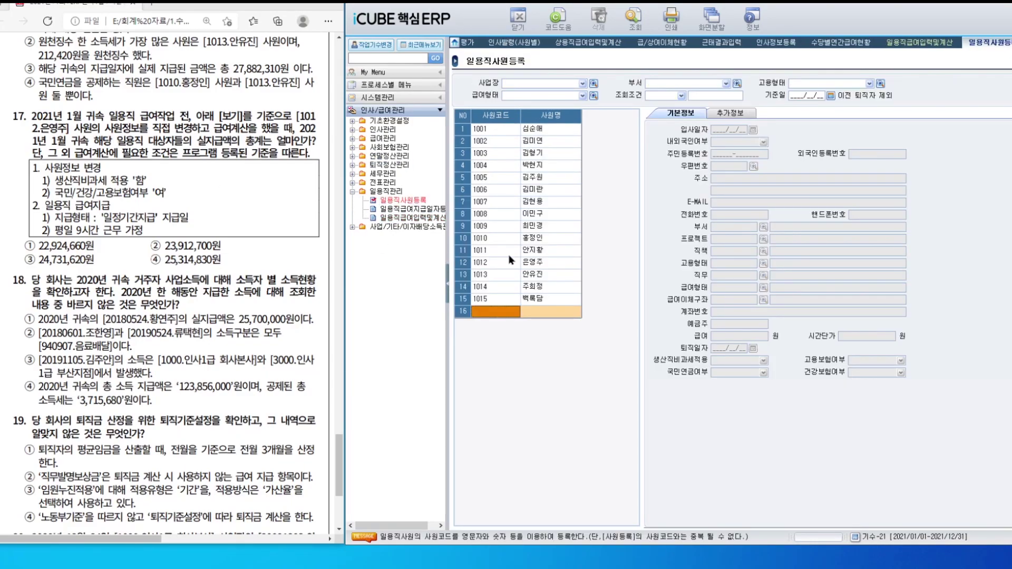
{"action": "left_click", "coordinate": [555, 260]}
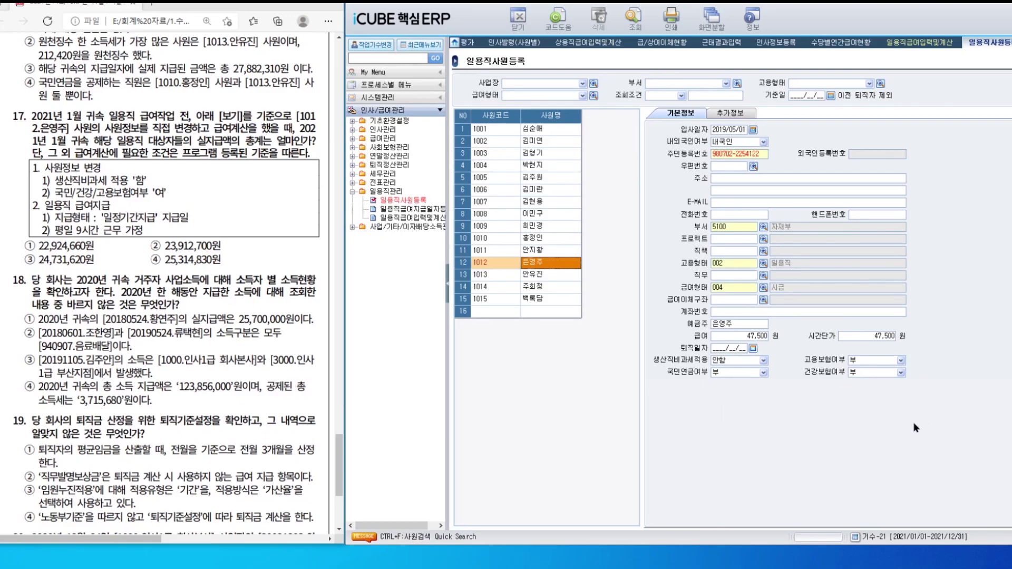
{"action": "left_click", "coordinate": [738, 362]}
{"action": "left_click", "coordinate": [738, 363]}
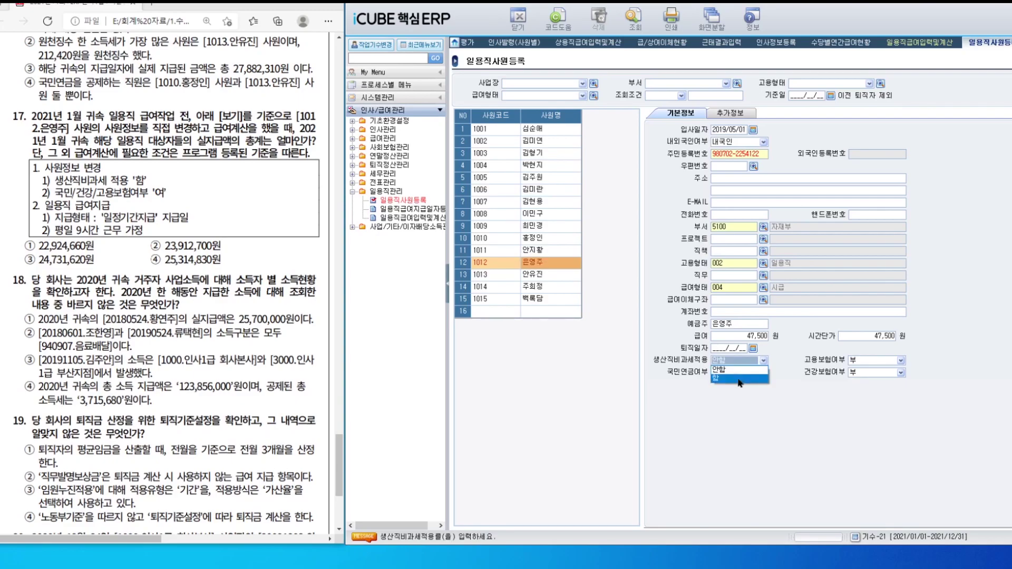
{"action": "left_click", "coordinate": [741, 382]}
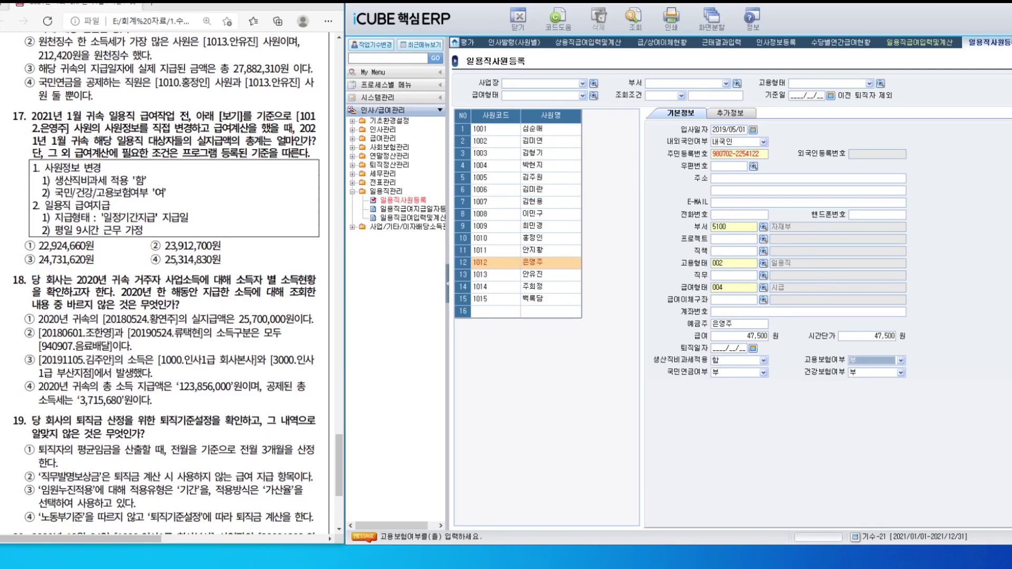
{"action": "left_click", "coordinate": [881, 363]}
{"action": "left_click", "coordinate": [873, 379]}
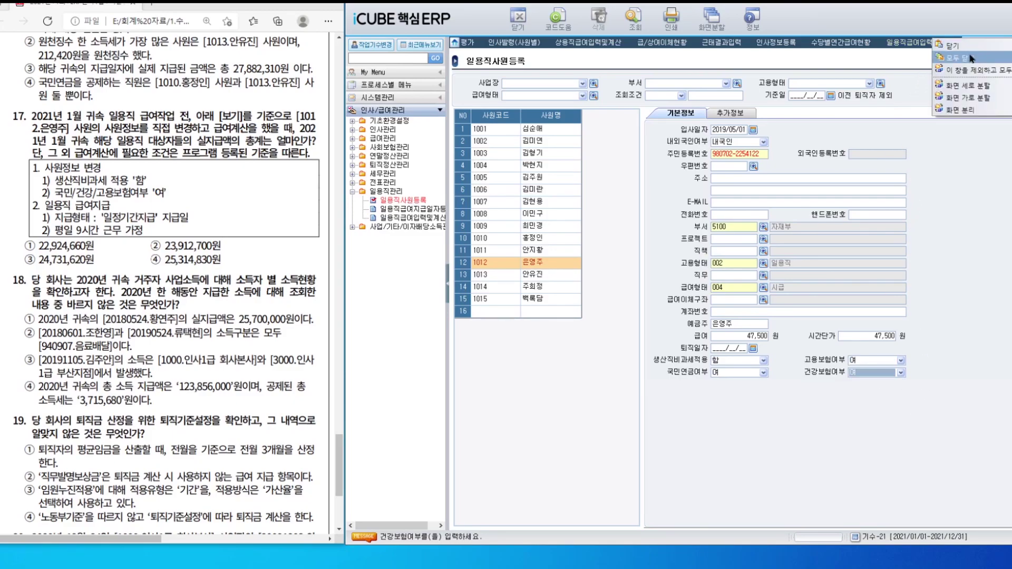
{"action": "left_click", "coordinate": [973, 53]}
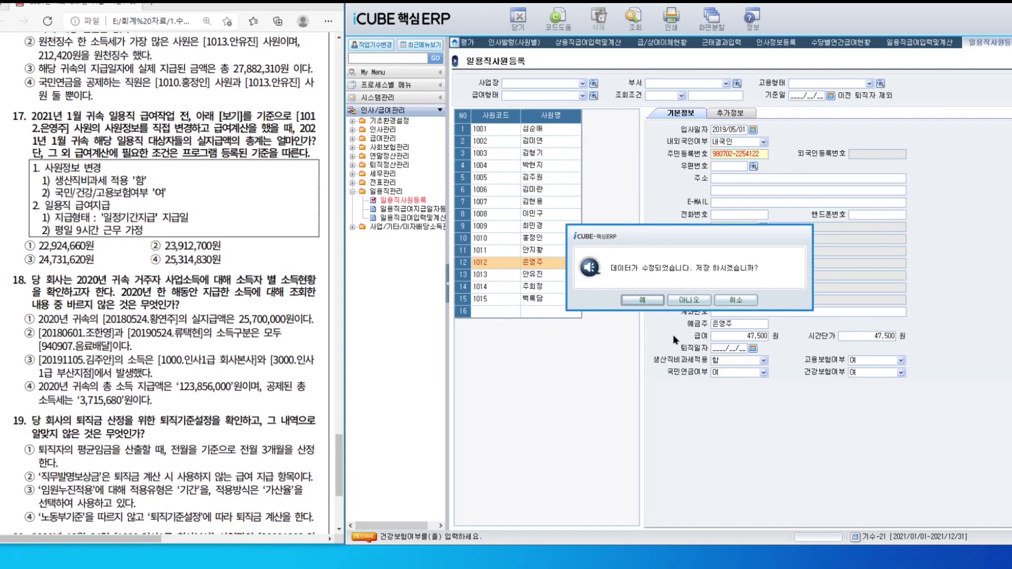
{"action": "left_click", "coordinate": [643, 300]}
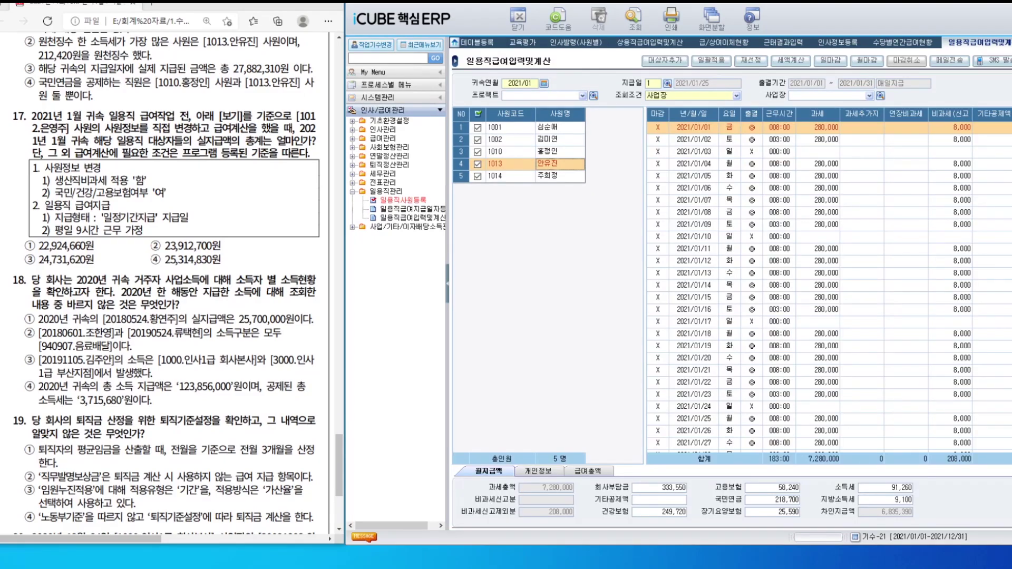
In 일용직급여입력및계산, load 지급일 2, batch-apply 9:00 working hours to 평일 for all listed employees, and check the 급여총액 totals
{"action": "left_click", "coordinate": [666, 83]}
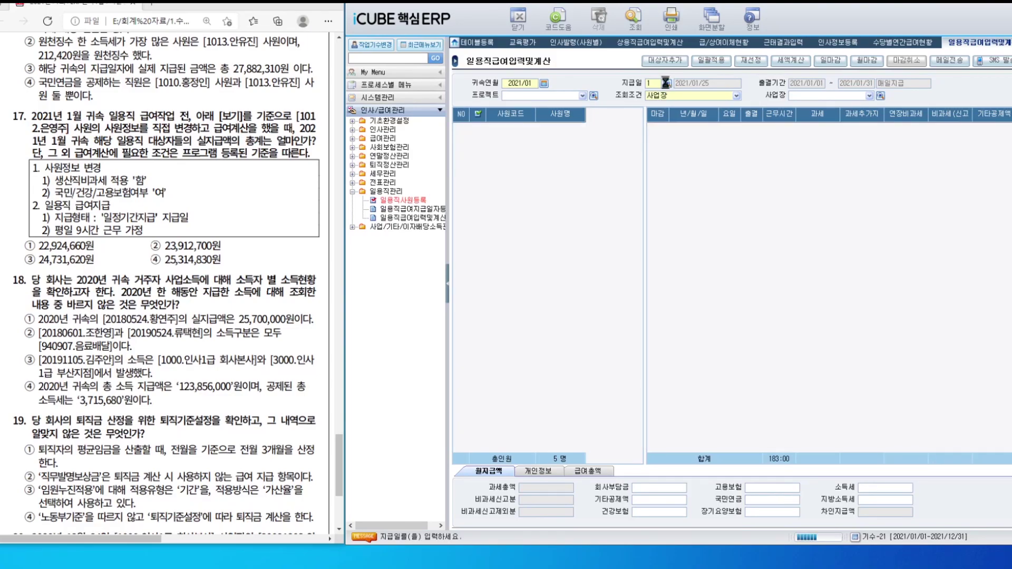
{"action": "double_click", "coordinate": [782, 234]}
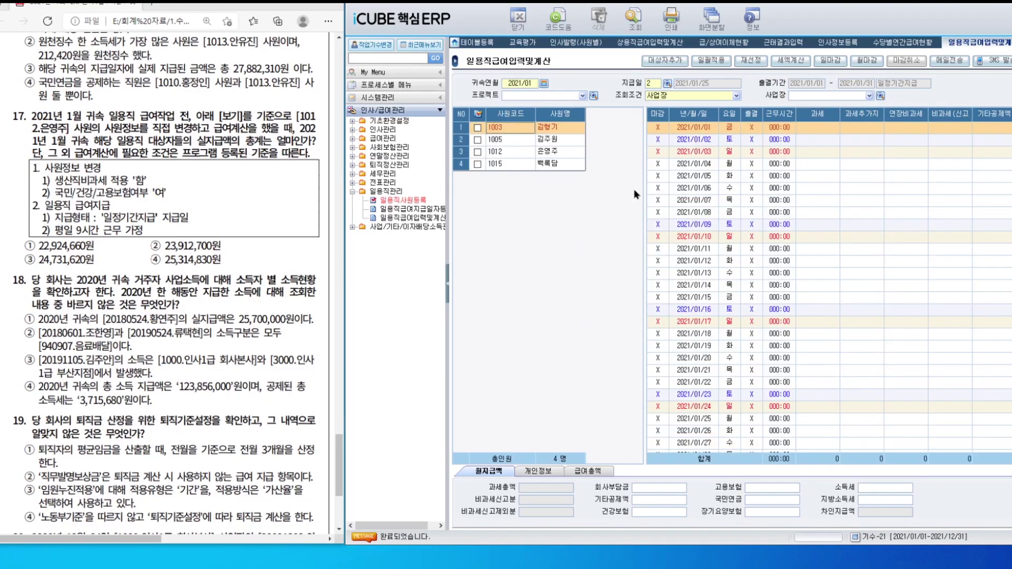
{"action": "left_click", "coordinate": [707, 62]}
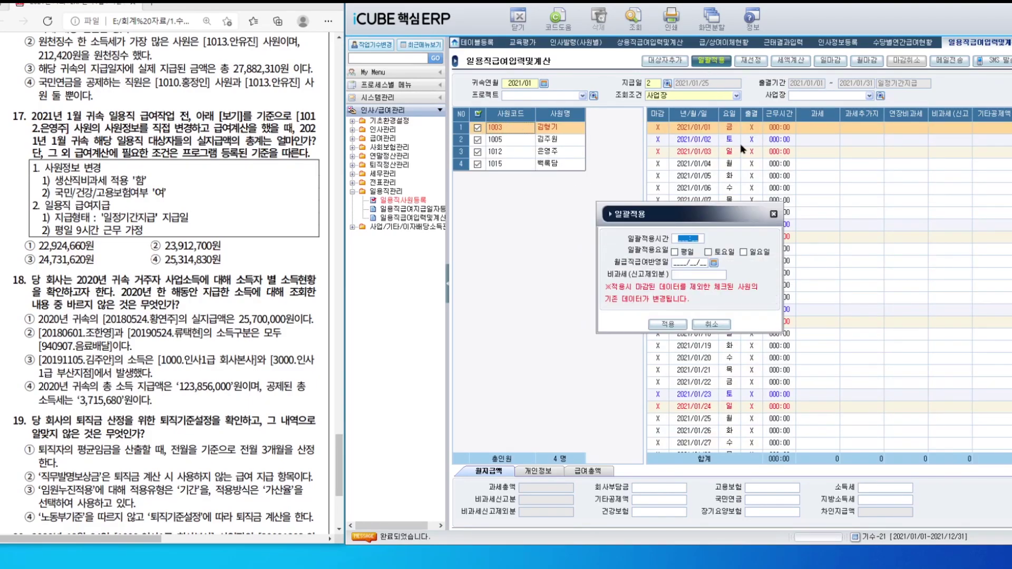
{"action": "type", "text": "00900"}
{"action": "left_click", "coordinate": [697, 253]}
{"action": "left_click", "coordinate": [665, 325]}
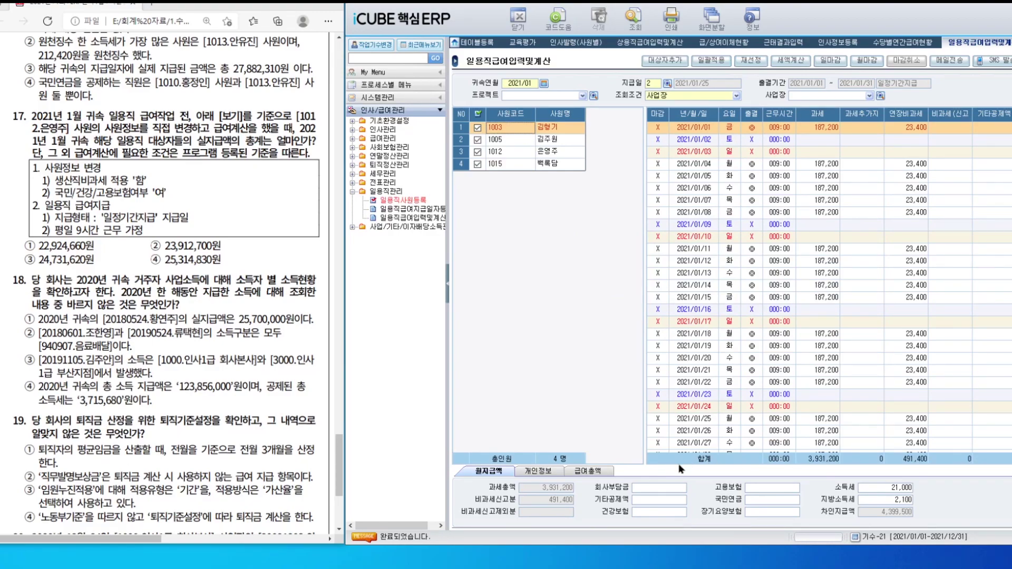
{"action": "left_click", "coordinate": [604, 475]}
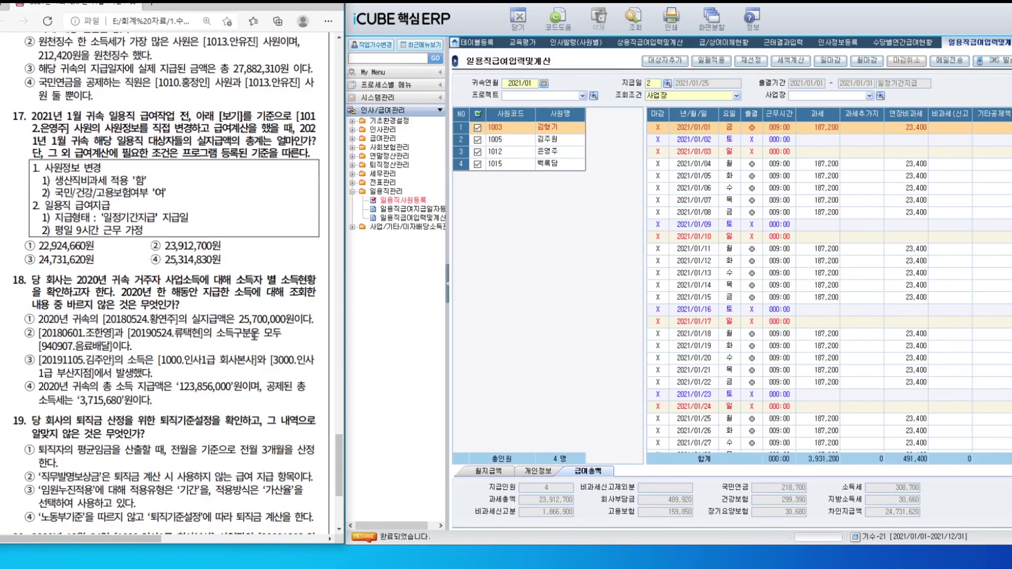
In 소득자별소득현황, query 거주자 사업소득 for 귀속연월 2020/01 to 2020/12 and 지급기간 2020/01/01 to 2020/12/31
{"action": "scroll", "coordinate": [257, 345], "scroll_direction": "down", "scroll_amount": 4}
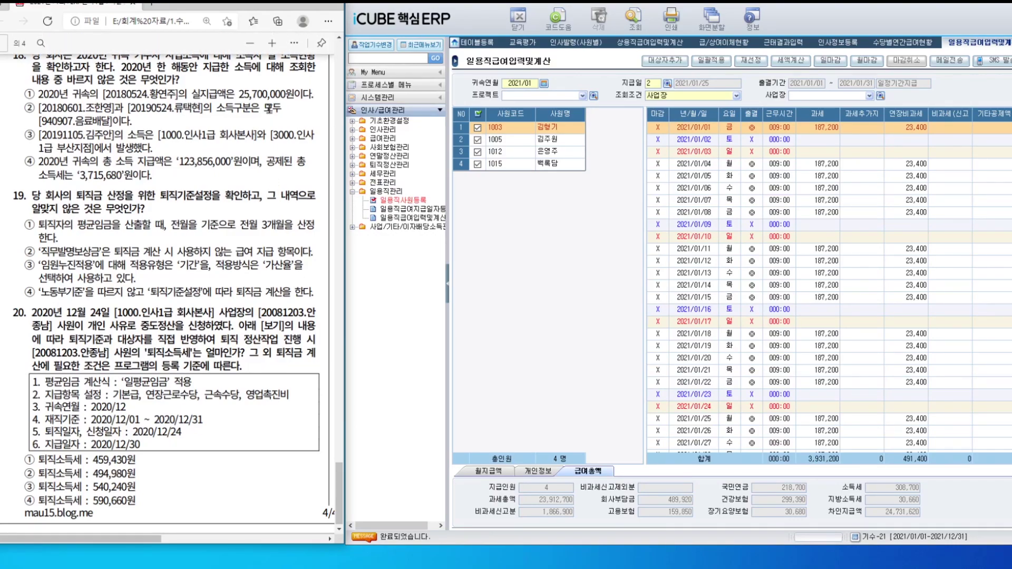
{"action": "left_click", "coordinate": [401, 218]}
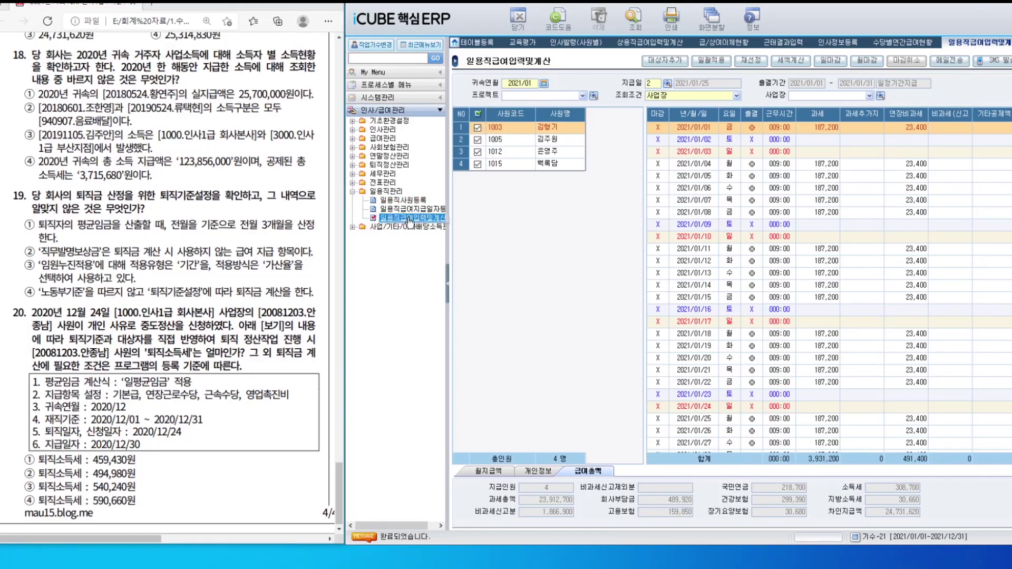
{"action": "left_click", "coordinate": [417, 227]}
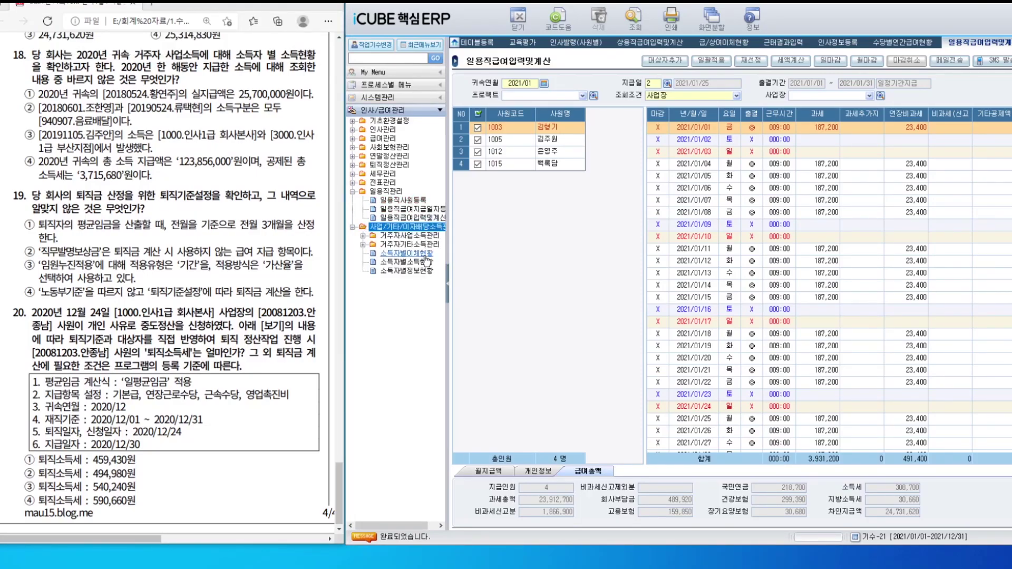
{"action": "left_click", "coordinate": [426, 261]}
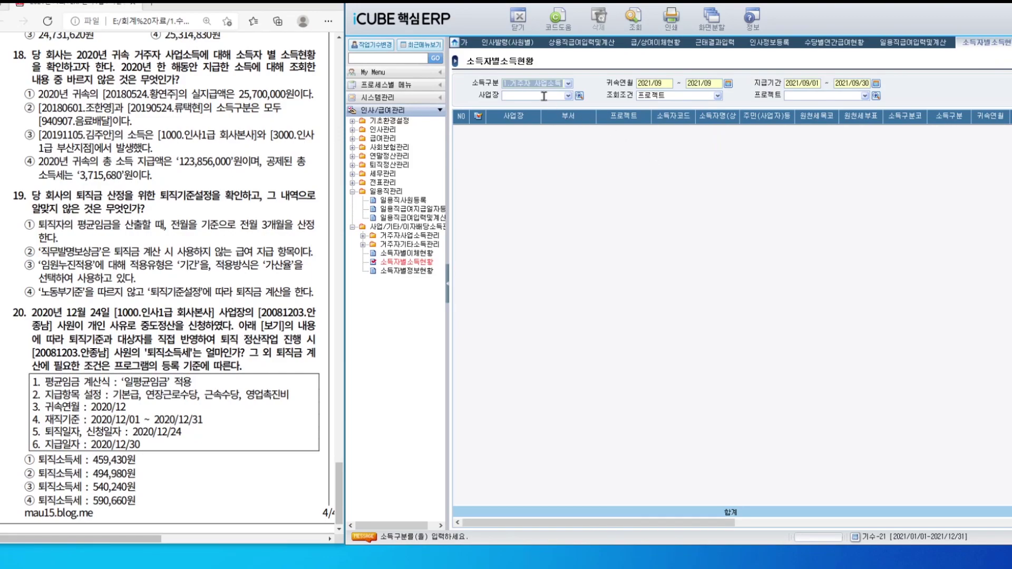
{"action": "key", "text": "Return"}
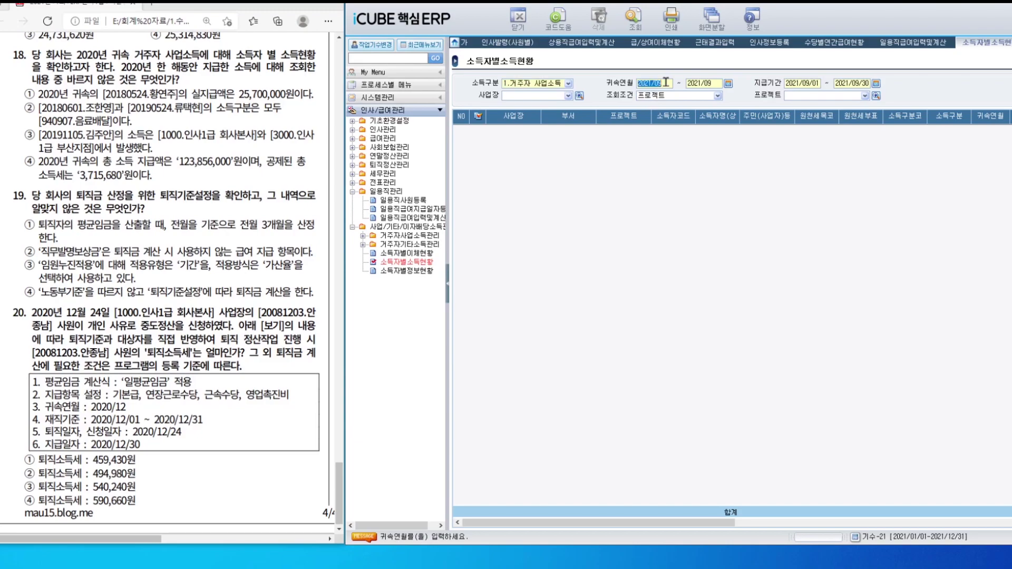
{"action": "type", "text": "202001"}
{"action": "key", "text": "Return"}
{"action": "type", "text": "202012"}
{"action": "key", "text": "Return"}
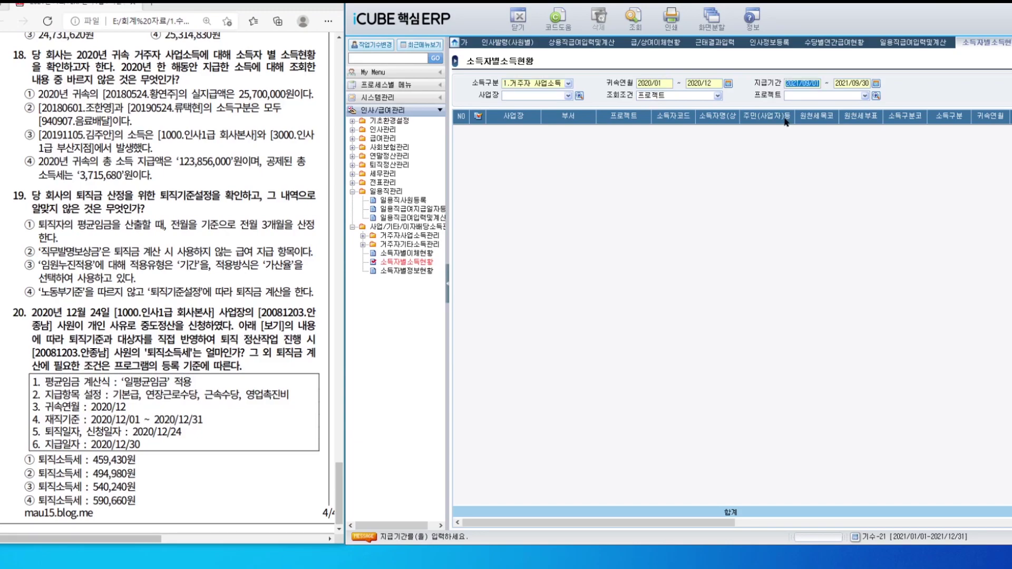
{"action": "type", "text": "20200101"}
{"action": "key", "text": "Return"}
{"action": "type", "text": "20201231"}
{"action": "key", "text": "Return"}
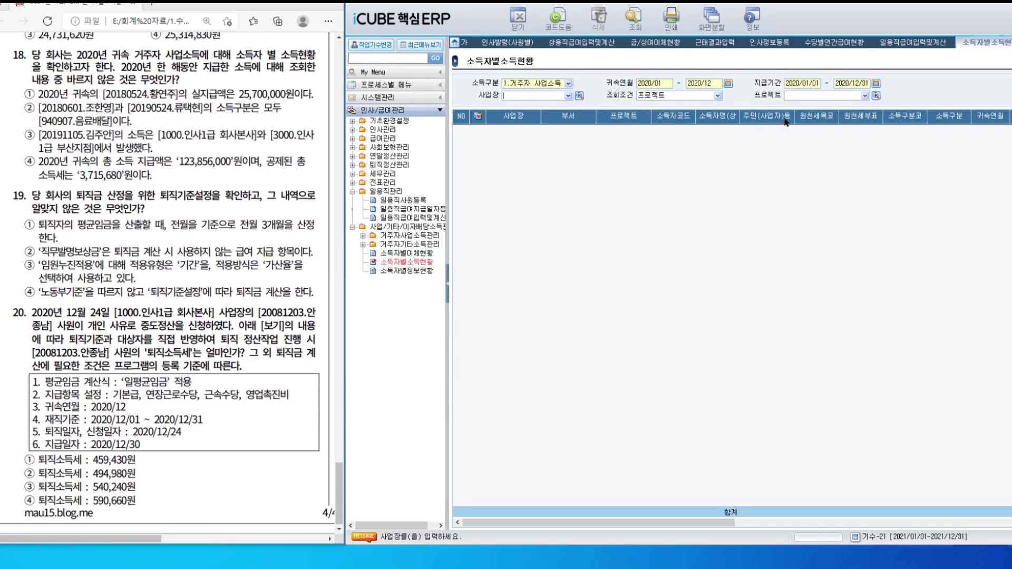
{"action": "key", "text": "F12"}
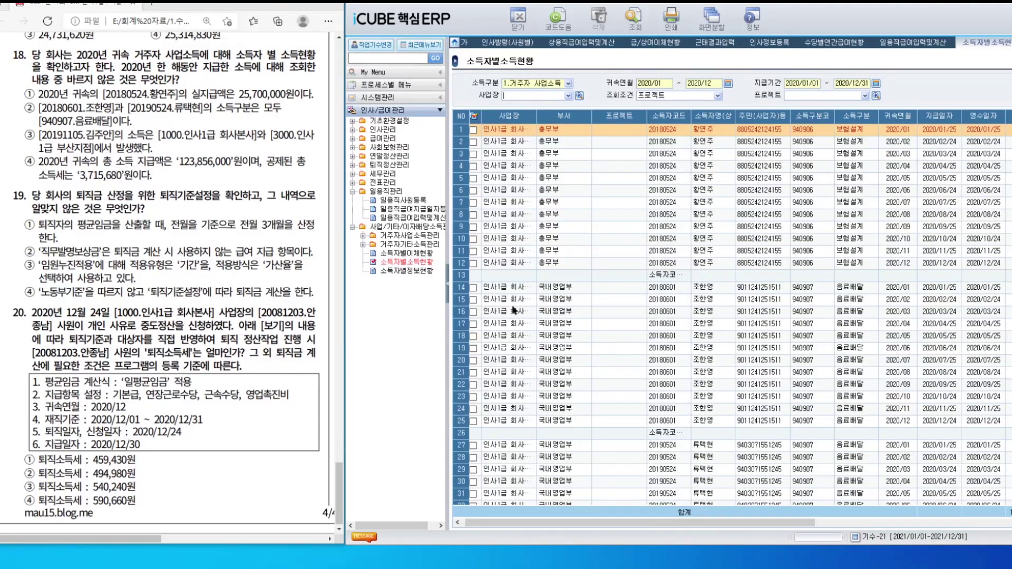
Check the earners' 소득구분, 지급액, 소득세 and 실지급액, including the first earner's subtotal, against question 18's options
{"action": "scroll", "coordinate": [524, 311], "scroll_direction": "right", "scroll_amount": 5}
{"action": "left_click", "coordinate": [700, 170]}
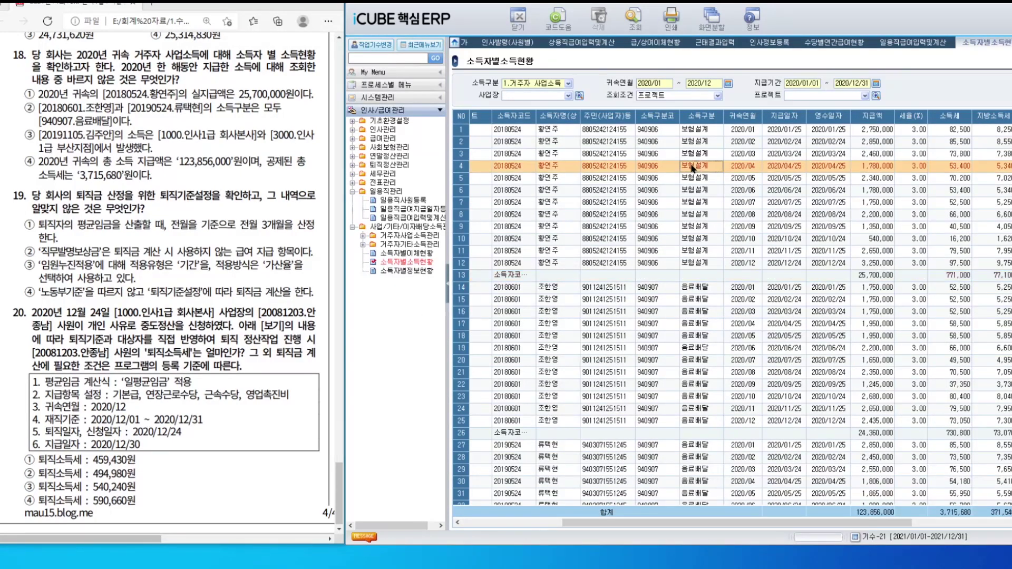
{"action": "left_click", "coordinate": [865, 275]}
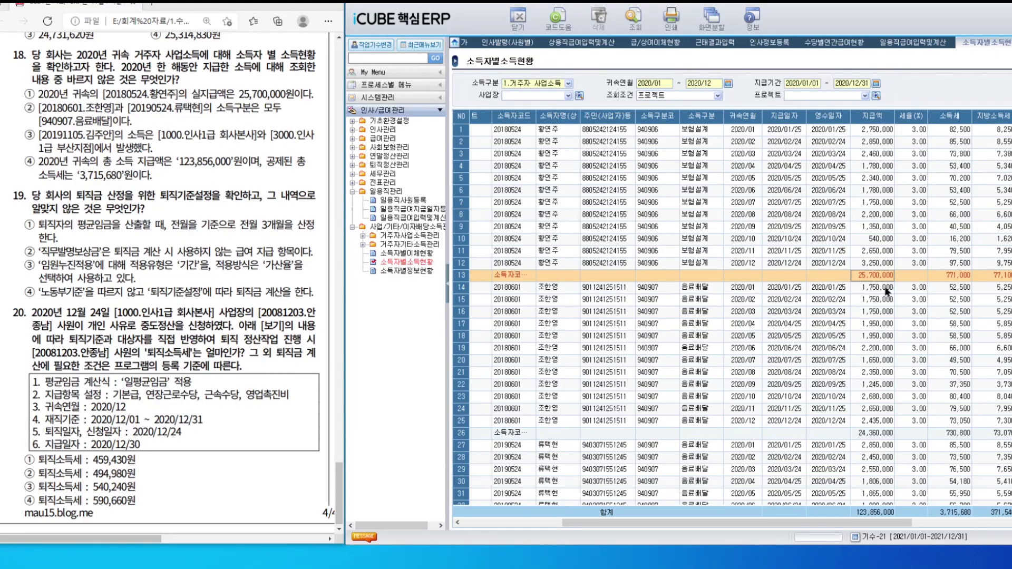
{"action": "left_click_drag", "start_coordinate": [824, 525], "coordinate": [926, 525]}
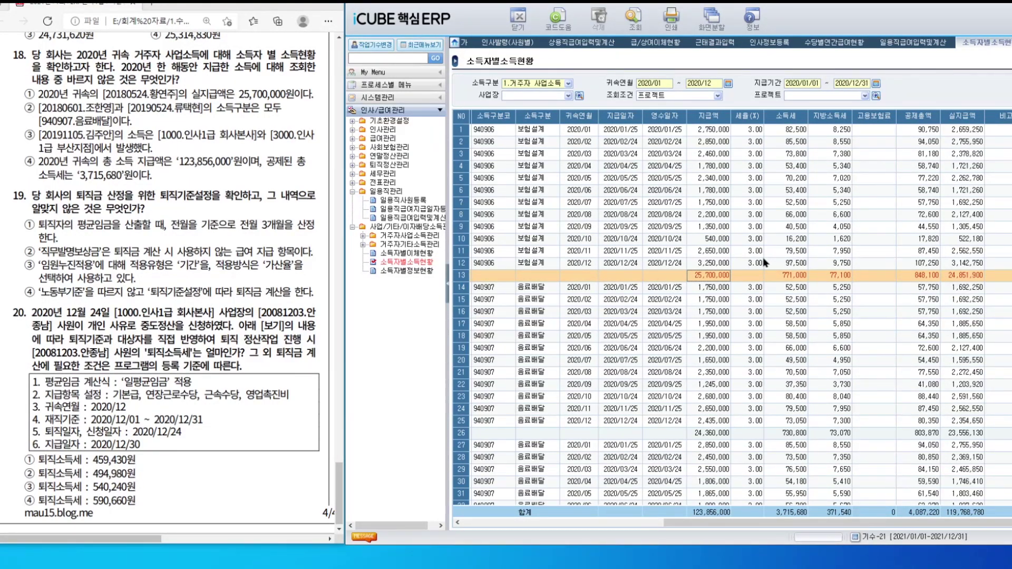
{"action": "left_click", "coordinate": [976, 278]}
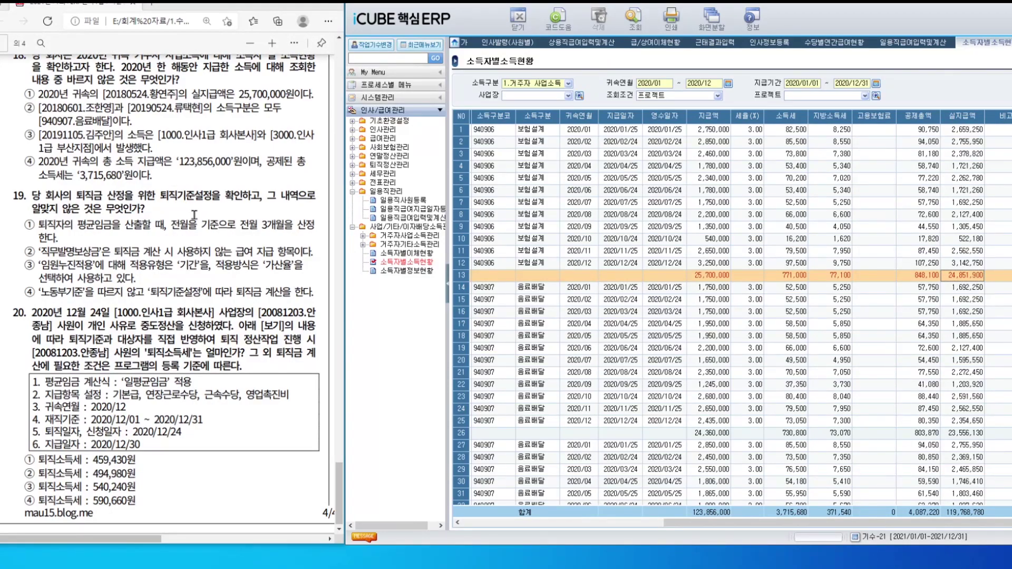
Open 퇴직기준설정, cancel its 마감 so the settings can be edited, and review them against question 19's options
{"action": "left_click", "coordinate": [406, 122]}
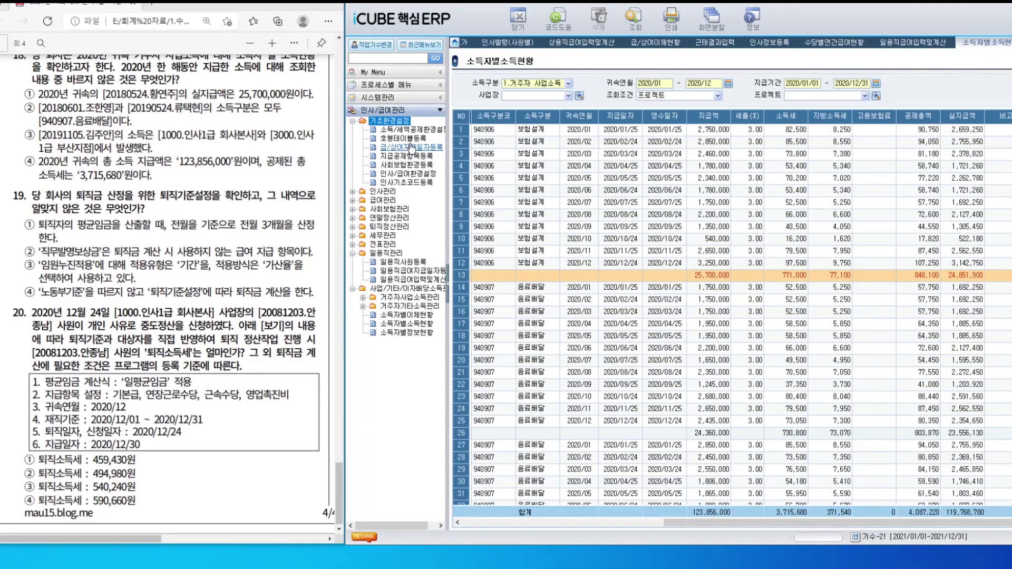
{"action": "double_click", "coordinate": [390, 165]}
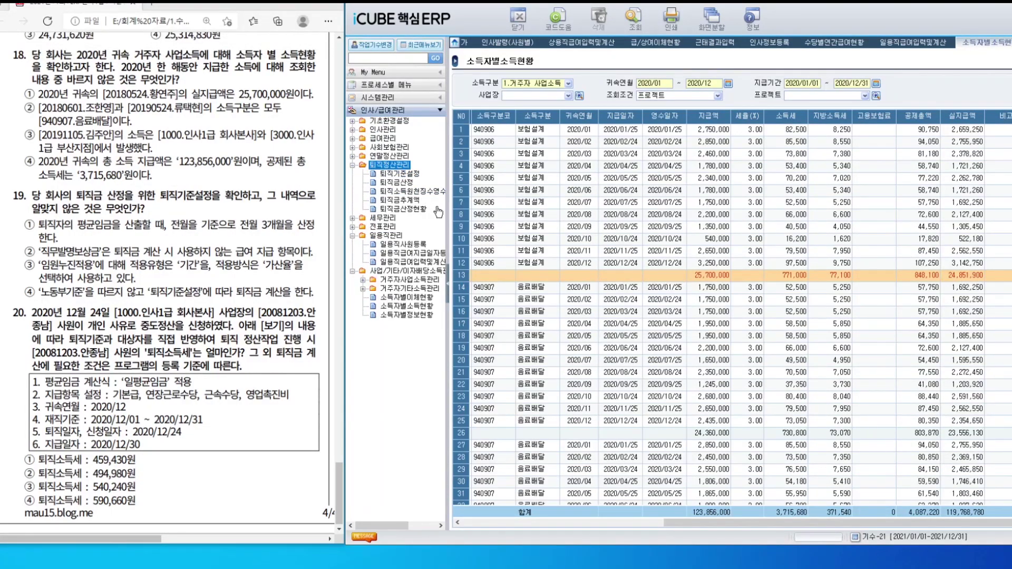
{"action": "double_click", "coordinate": [412, 176]}
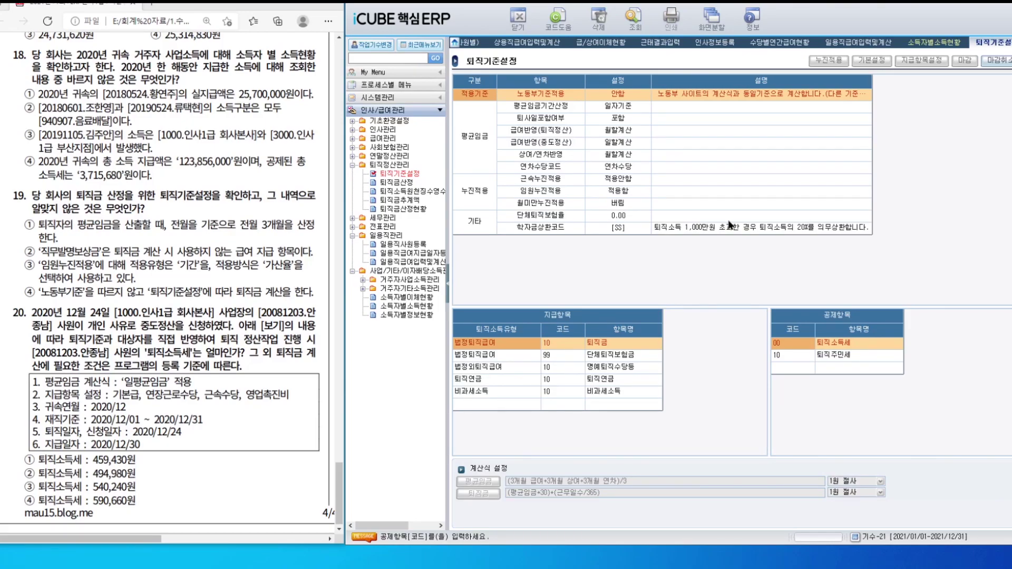
{"action": "left_click", "coordinate": [995, 60]}
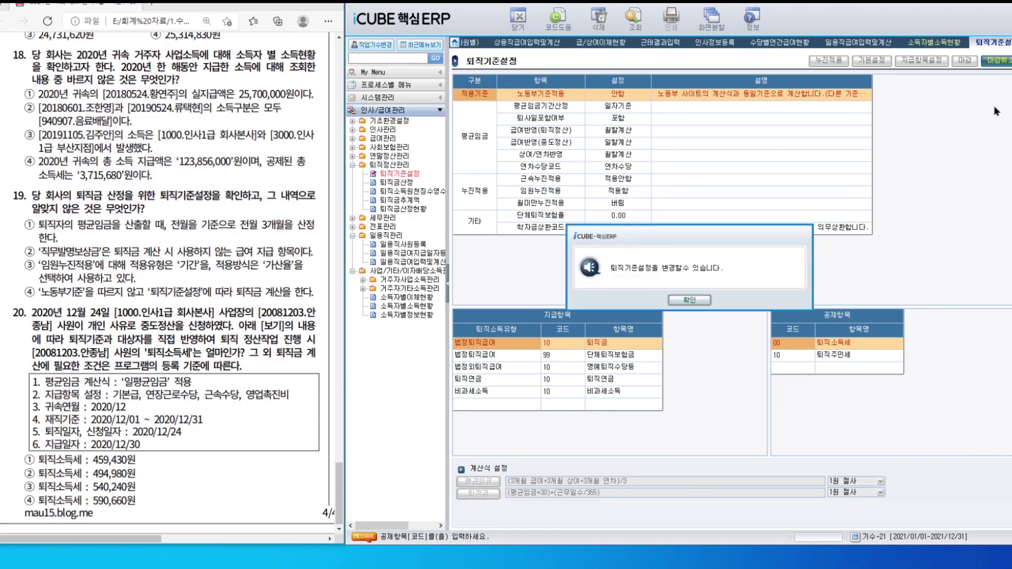
{"action": "left_click", "coordinate": [687, 299]}
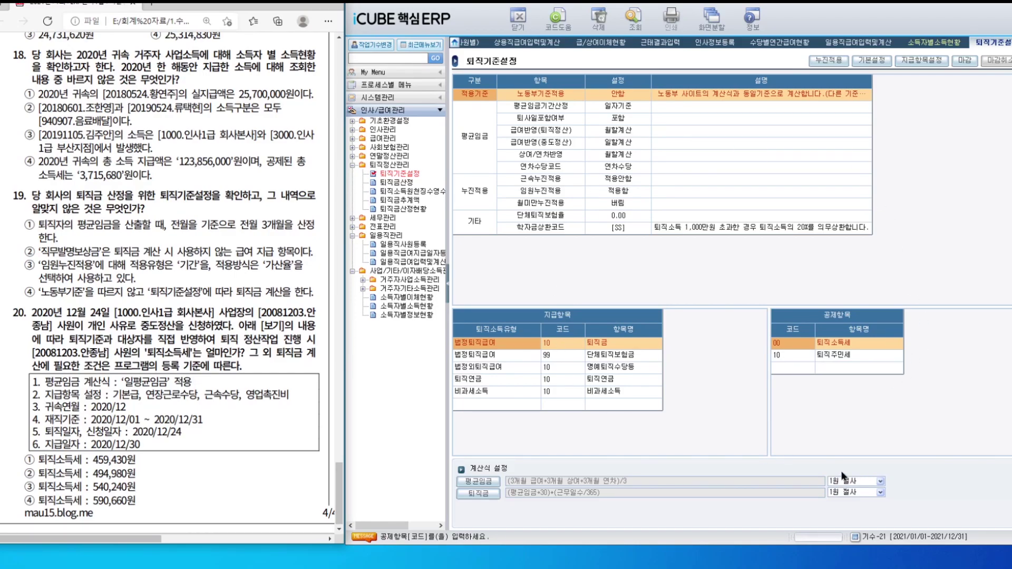
In the 기본설정 of 퇴직기준설정, set the average wage formula to 일평균 임금 as question 20 requires
{"action": "scroll", "coordinate": [169, 285], "scroll_direction": "down", "scroll_amount": 1}
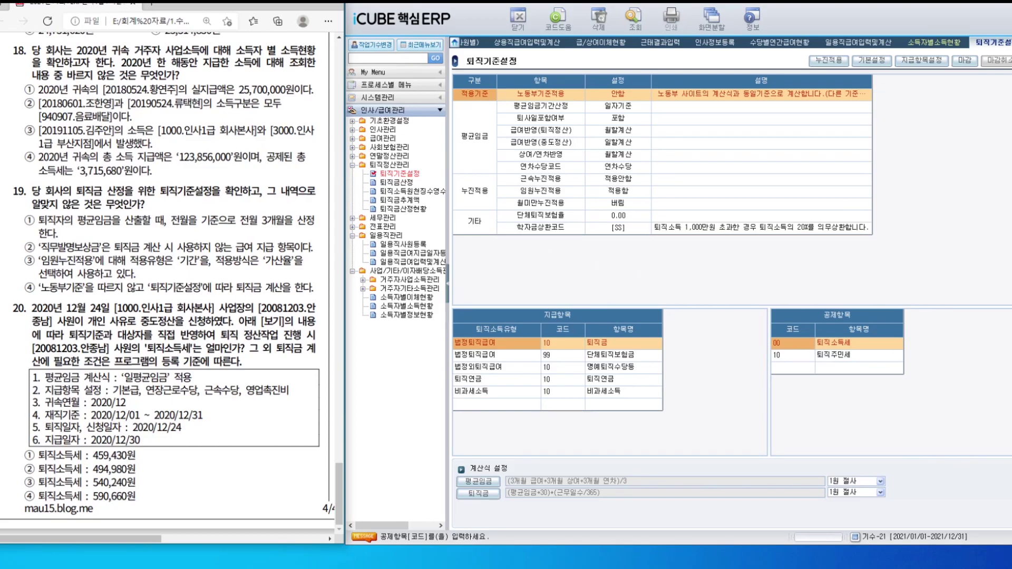
{"action": "left_click", "coordinate": [868, 62]}
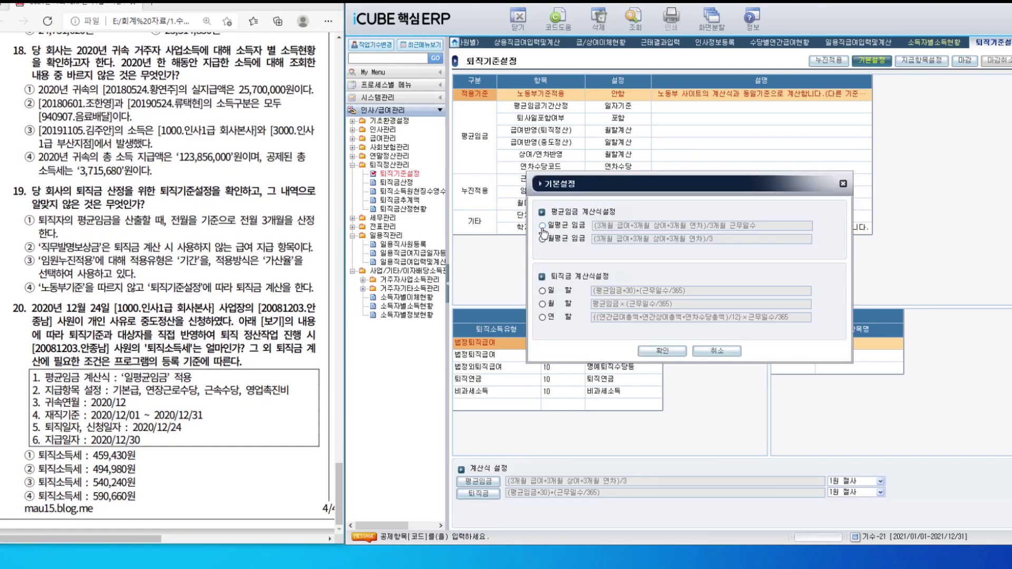
{"action": "key", "text": "Return"}
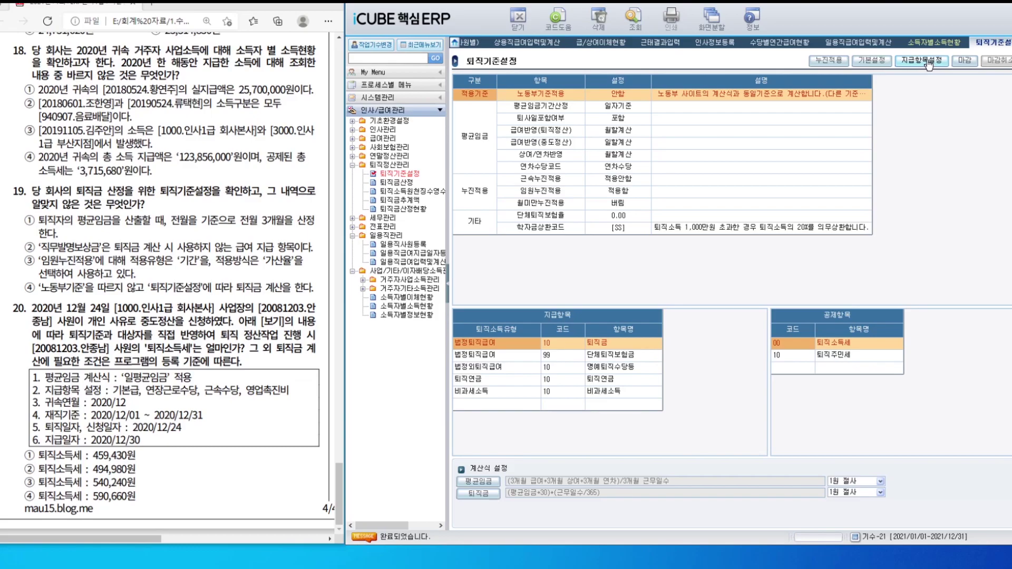
In the 지급항목설정 of 퇴직기준설정, replace 특별급여, 월차수당 and 연차수당 with 연장근로수당, 근속수당 and 영업촉진비, and save the selection
{"action": "left_click", "coordinate": [930, 62]}
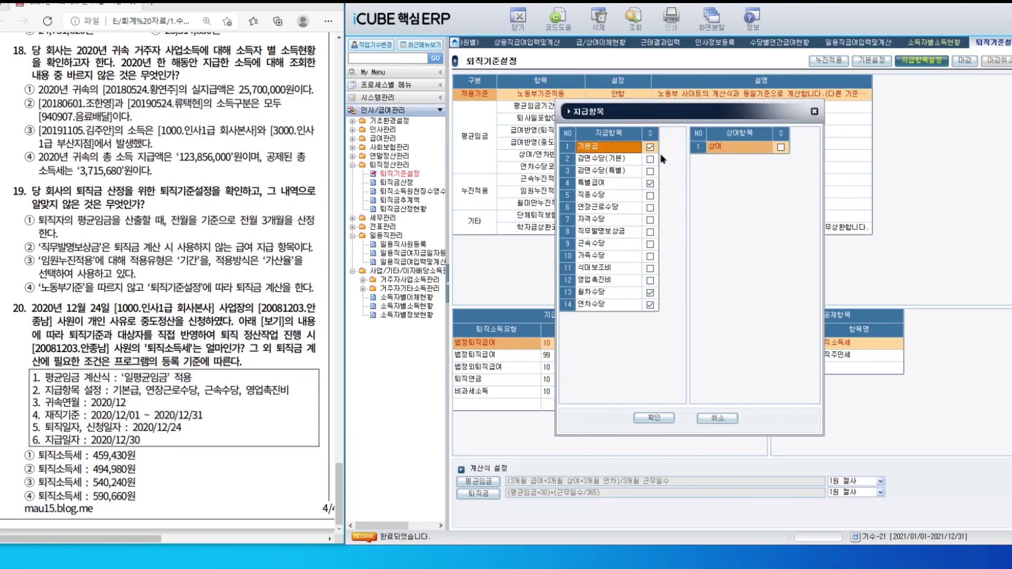
{"action": "left_click", "coordinate": [650, 184]}
{"action": "left_click", "coordinate": [650, 293]}
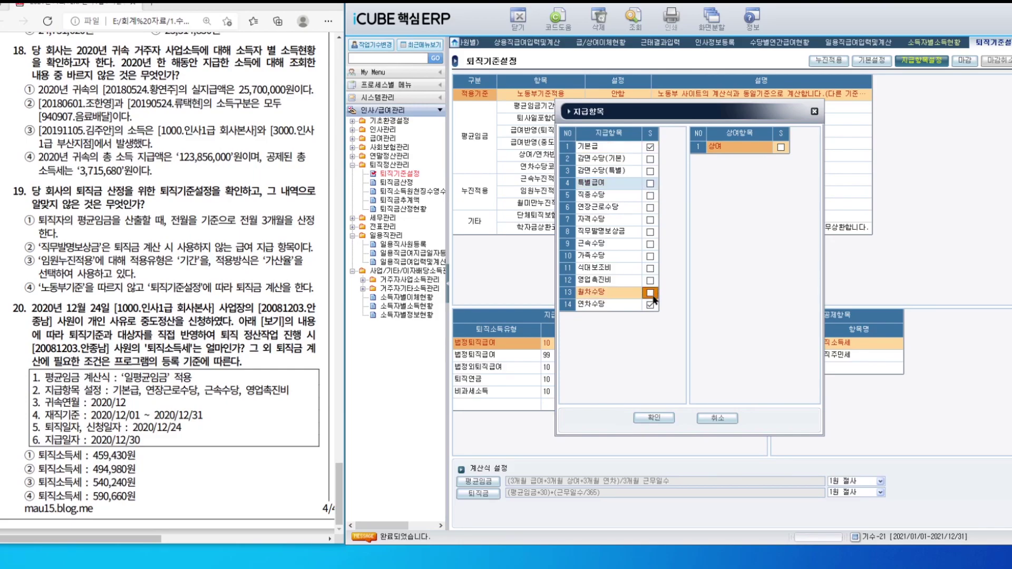
{"action": "left_click", "coordinate": [650, 305]}
{"action": "left_click", "coordinate": [650, 208]}
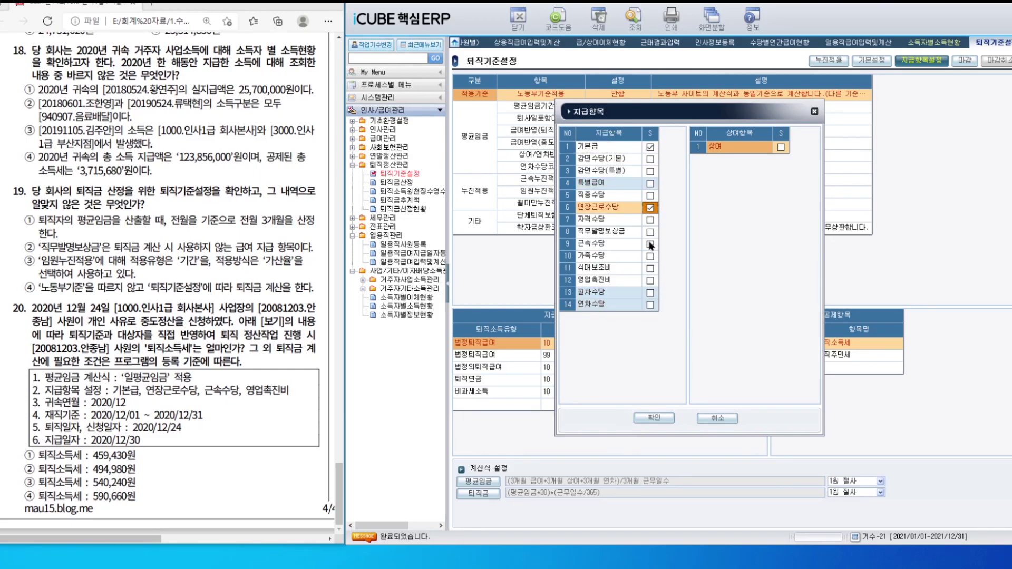
{"action": "left_click", "coordinate": [650, 244]}
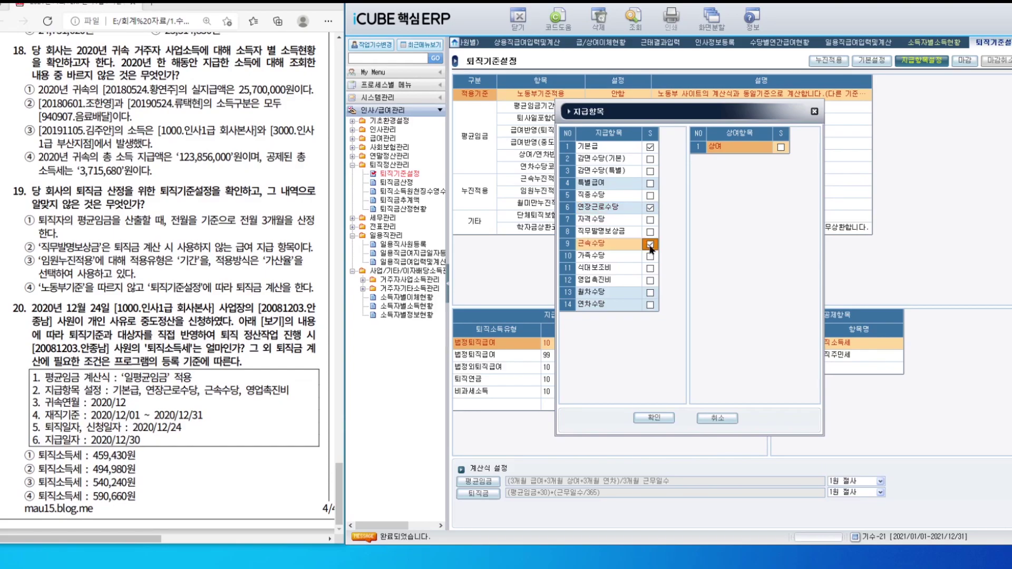
{"action": "left_click", "coordinate": [650, 281]}
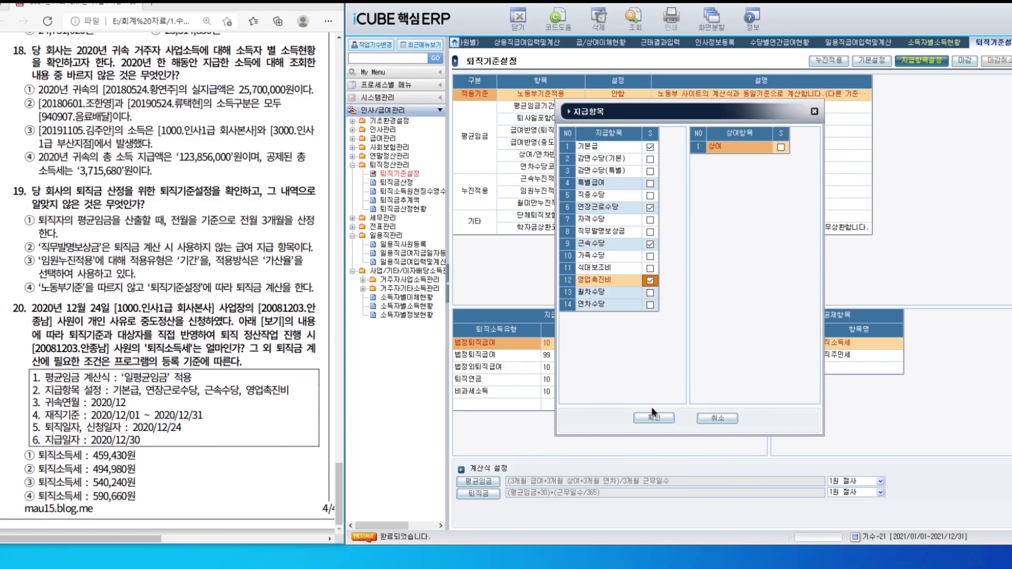
{"action": "left_click", "coordinate": [656, 421]}
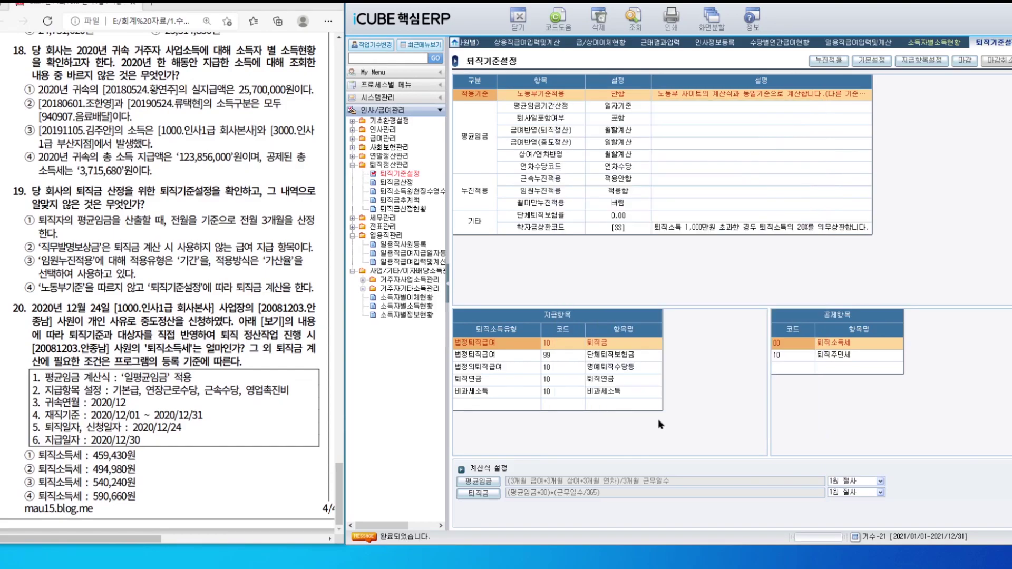
Close 퇴직기준설정 and query 퇴직금산정 for 신고귀속 and 귀속연도 2020, 지급일자 2020/12/30, 사업장 1000 인사1급 회사본사 and 정산구분 1.중도정산
{"action": "right_click", "coordinate": [989, 44]}
{"action": "left_click", "coordinate": [989, 47]}
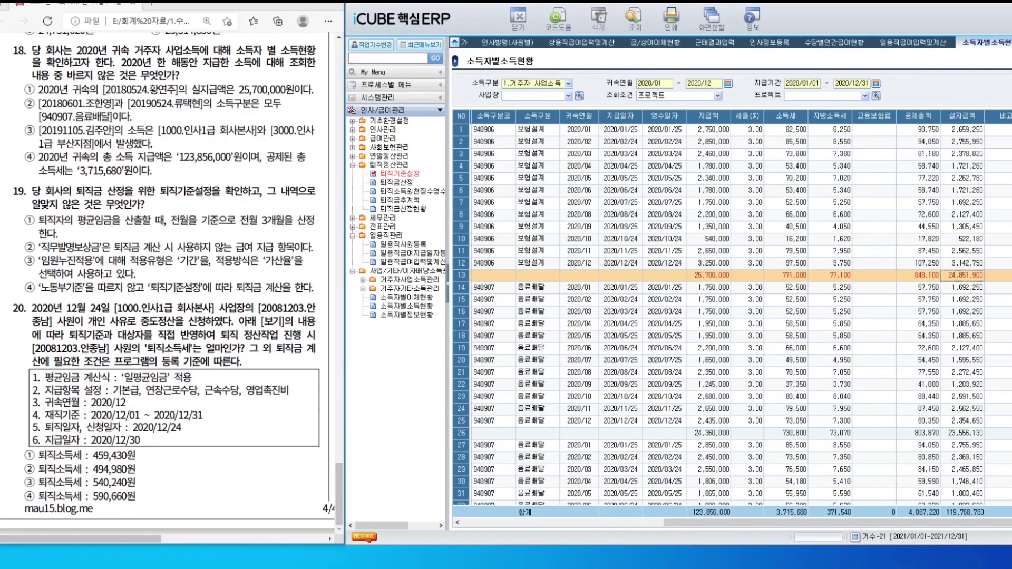
{"action": "left_click", "coordinate": [397, 182]}
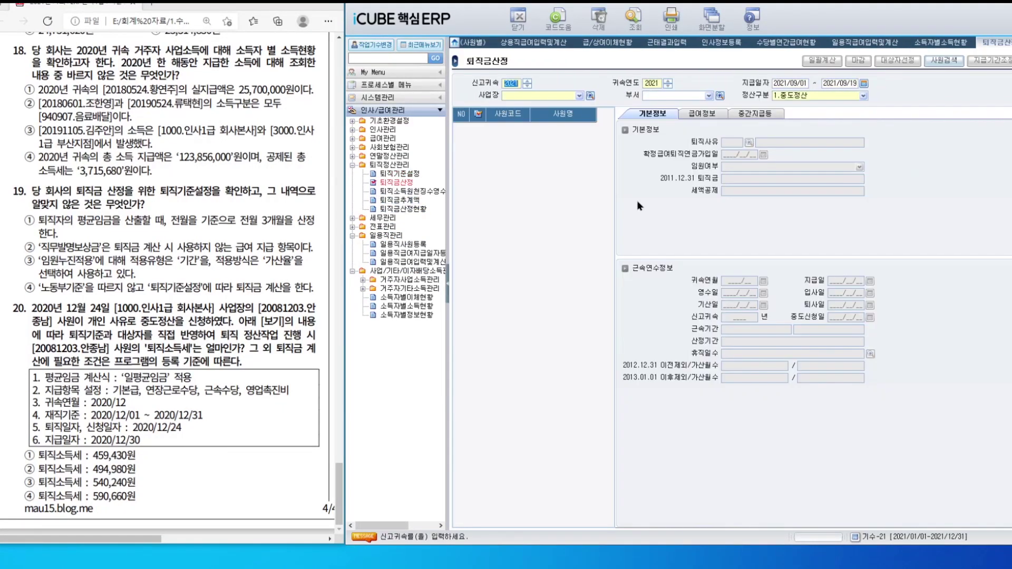
{"action": "left_click", "coordinate": [528, 87]}
{"action": "key", "text": "Return"}
{"action": "type", "text": "20201230"}
{"action": "key", "text": "Return"}
{"action": "left_click", "coordinate": [590, 96]}
{"action": "double_click", "coordinate": [644, 240]}
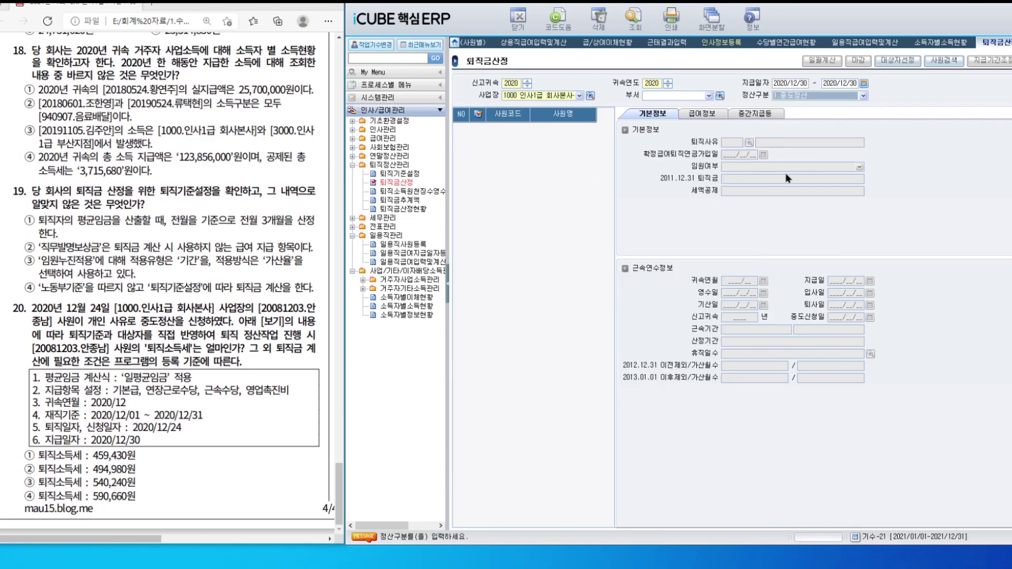
{"action": "key", "text": "Return"}
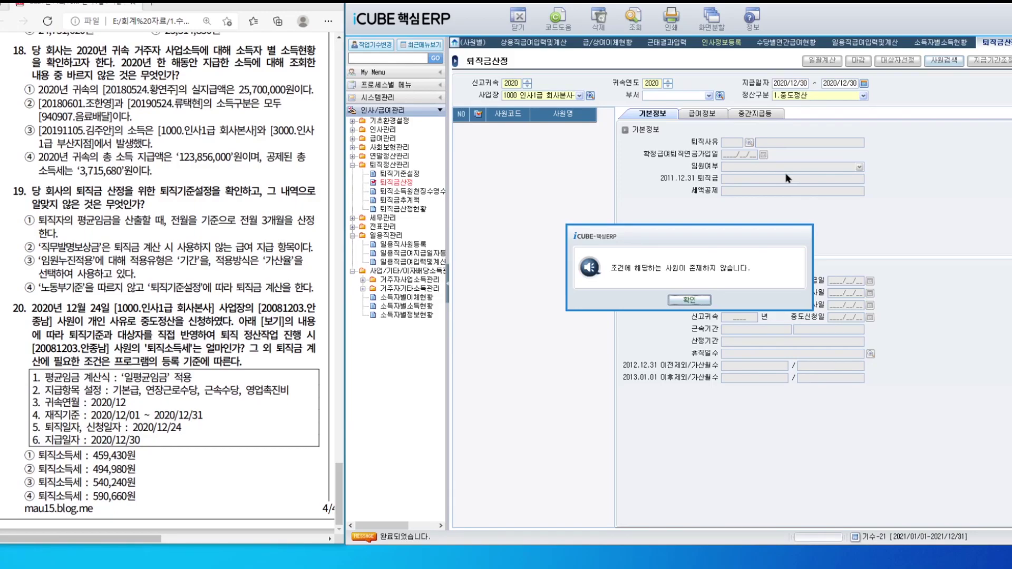
{"action": "key", "text": "Return"}
Select question 20's employee for 중도정산 with 귀속연월 2020/12, 재직기준 2020/12/01 to 2020/12/31, 지급일자 2020/12/30, and 퇴직일자 and 신청일자 2020/12/24
{"action": "left_click", "coordinate": [898, 61]}
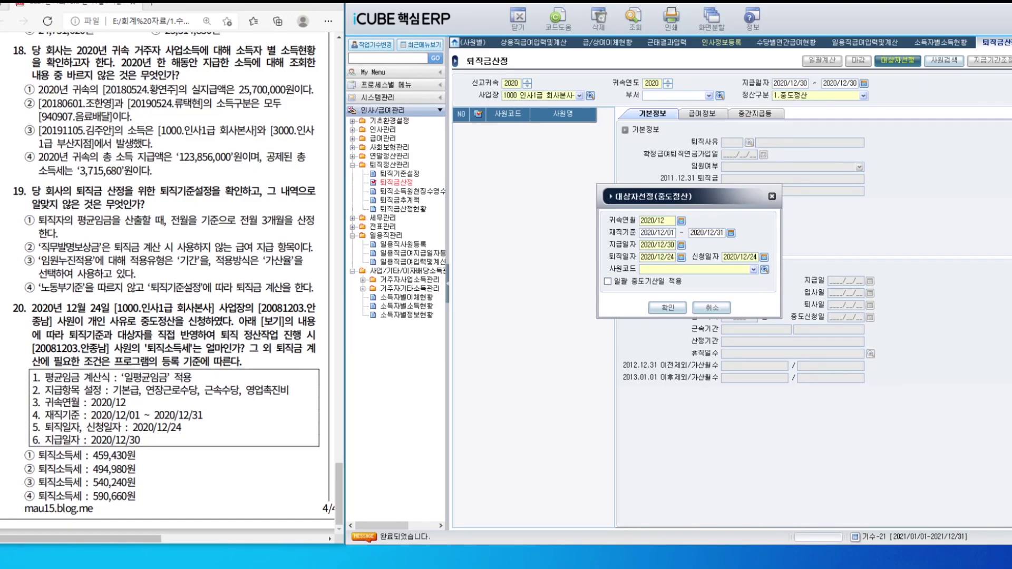
{"action": "left_click", "coordinate": [765, 270]}
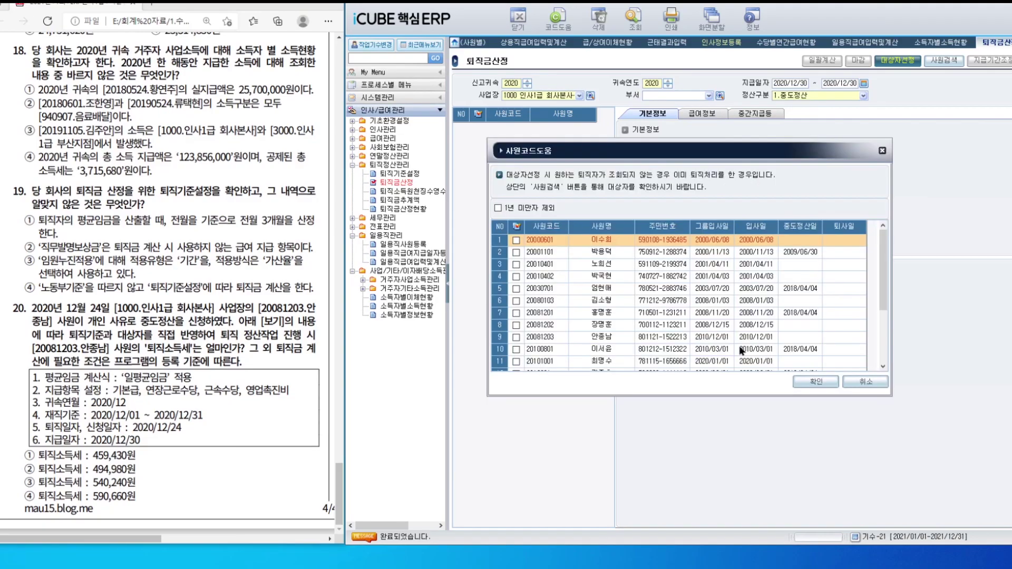
{"action": "left_click", "coordinate": [816, 382]}
{"action": "left_click", "coordinate": [668, 308]}
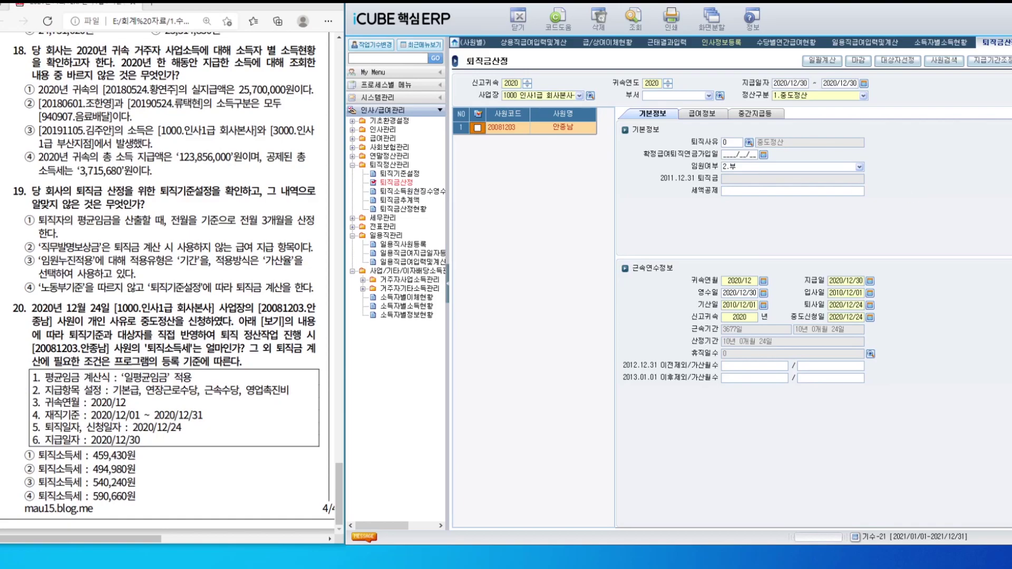
Run 퇴직금계산 for the selected employee and check the 퇴직소득세 in 퇴직금정산내역 against question 20's options
{"action": "left_click", "coordinate": [713, 120]}
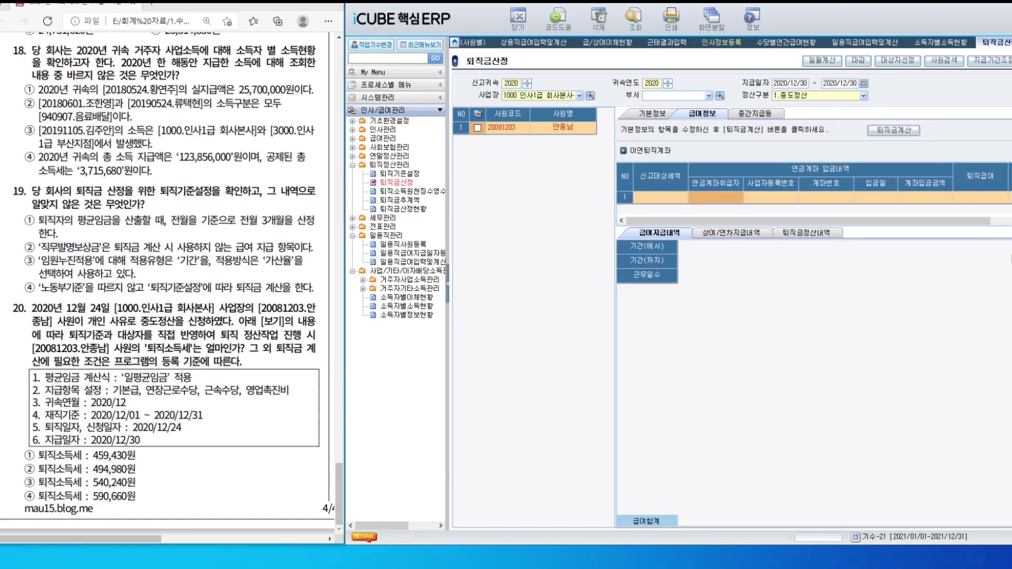
{"action": "left_click", "coordinate": [893, 130]}
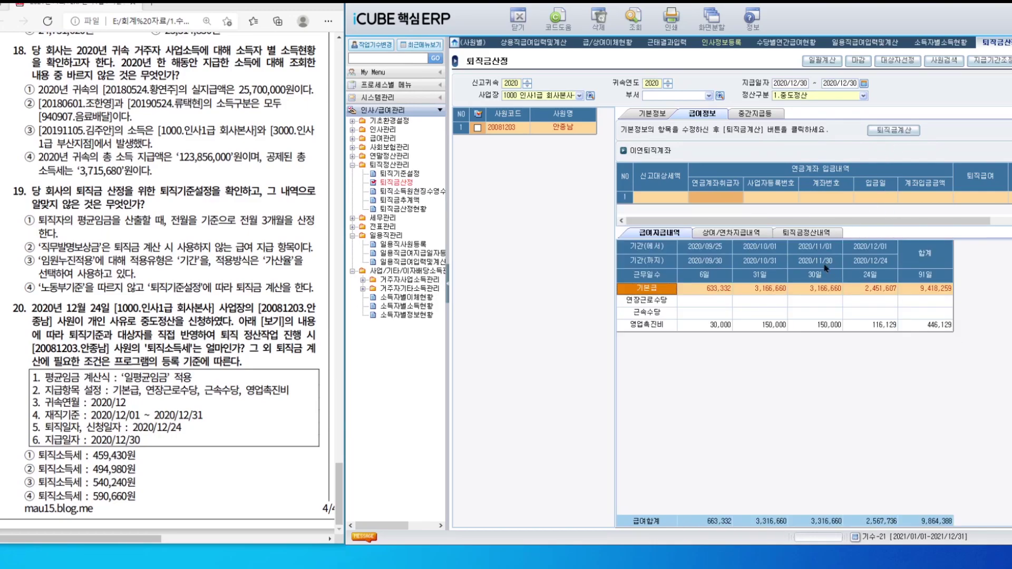
{"action": "left_click", "coordinate": [815, 232]}
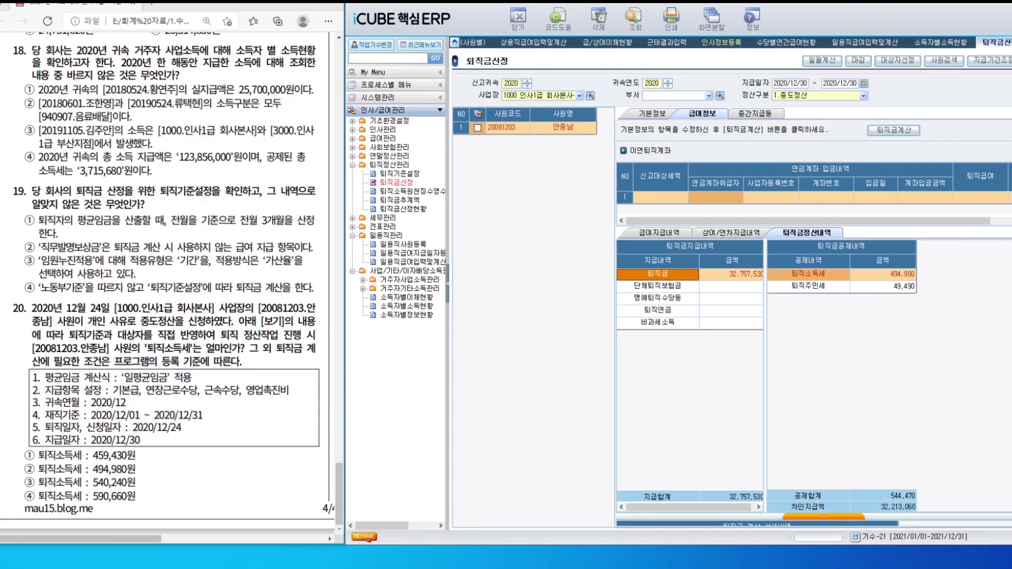
Read question 21, open 퇴직금추계액 and check which 추계코드 entries are already registered
{"action": "scroll", "coordinate": [222, 394], "scroll_direction": "down", "scroll_amount": 5}
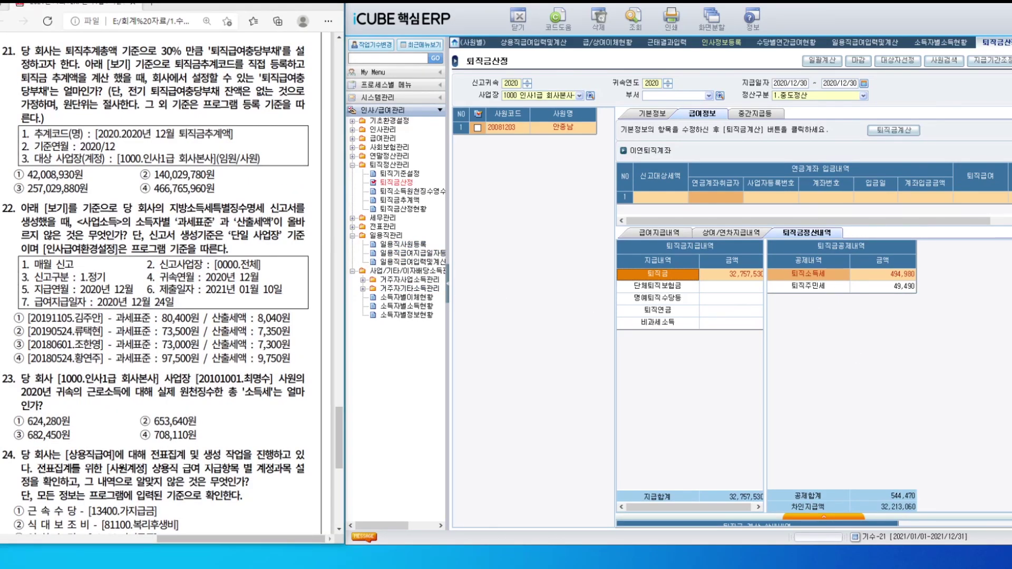
{"action": "scroll", "coordinate": [262, 197], "scroll_direction": "up", "scroll_amount": 1}
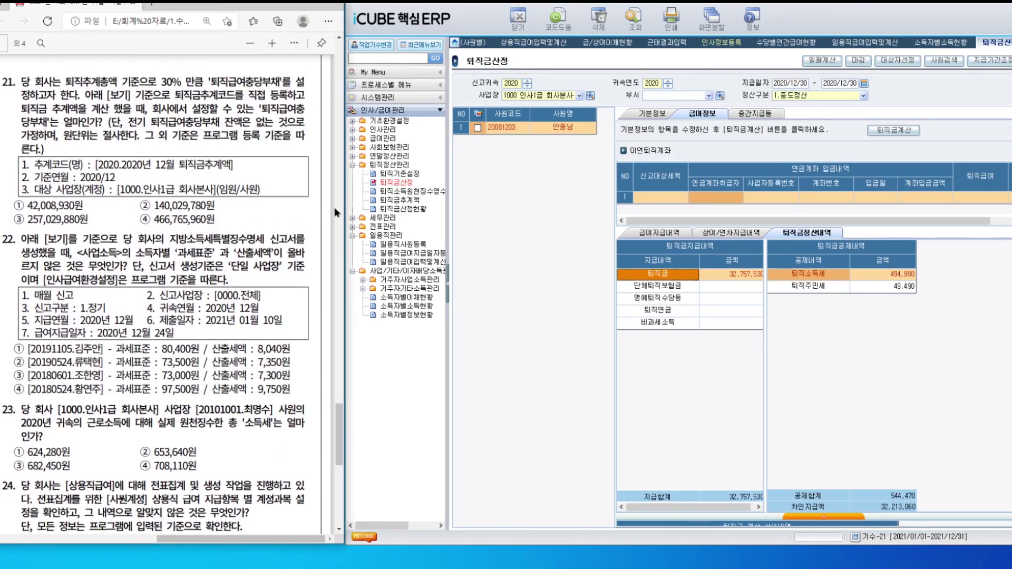
{"action": "left_click", "coordinate": [391, 202]}
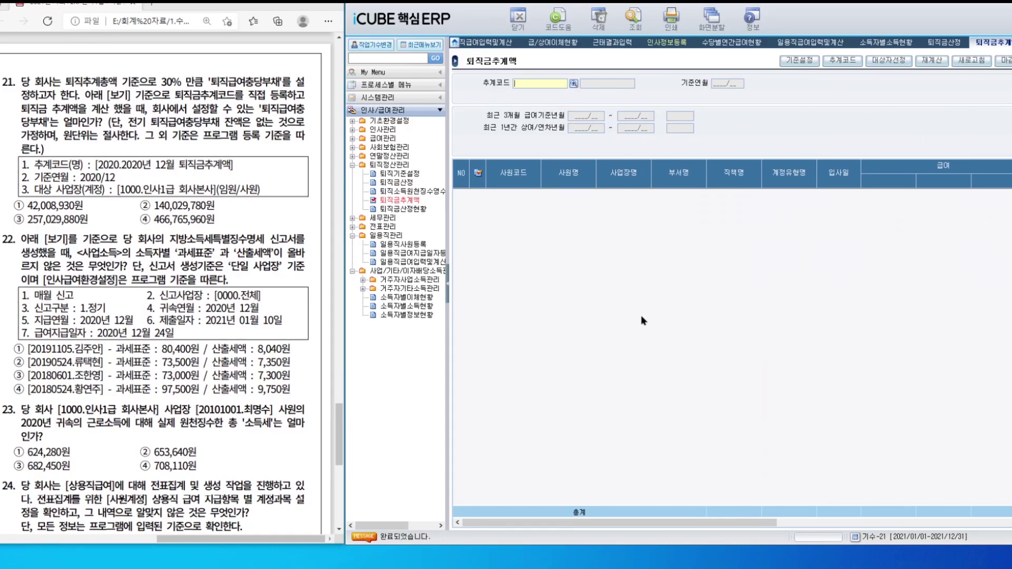
{"action": "left_click", "coordinate": [574, 84]}
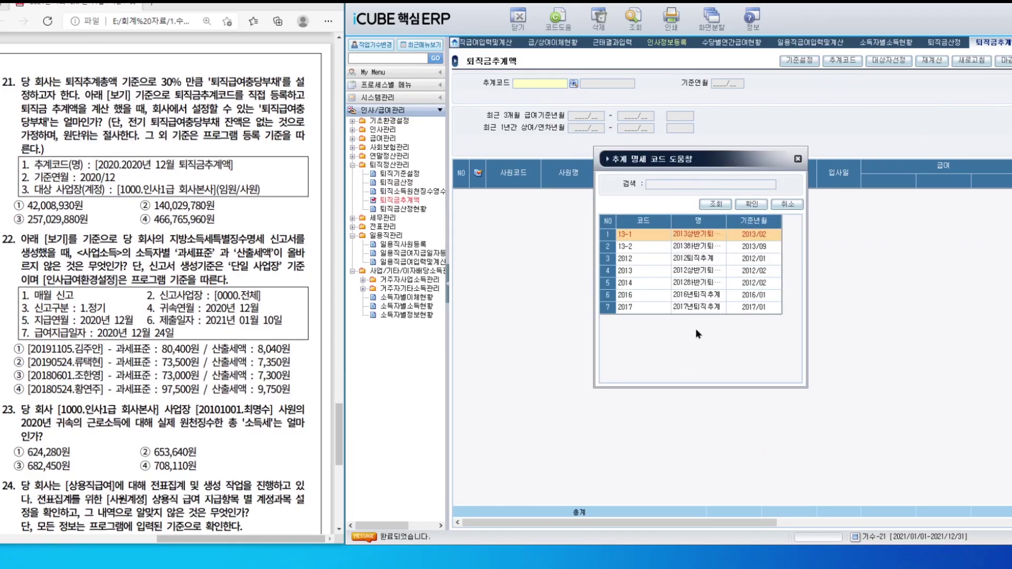
{"action": "left_click", "coordinate": [798, 158]}
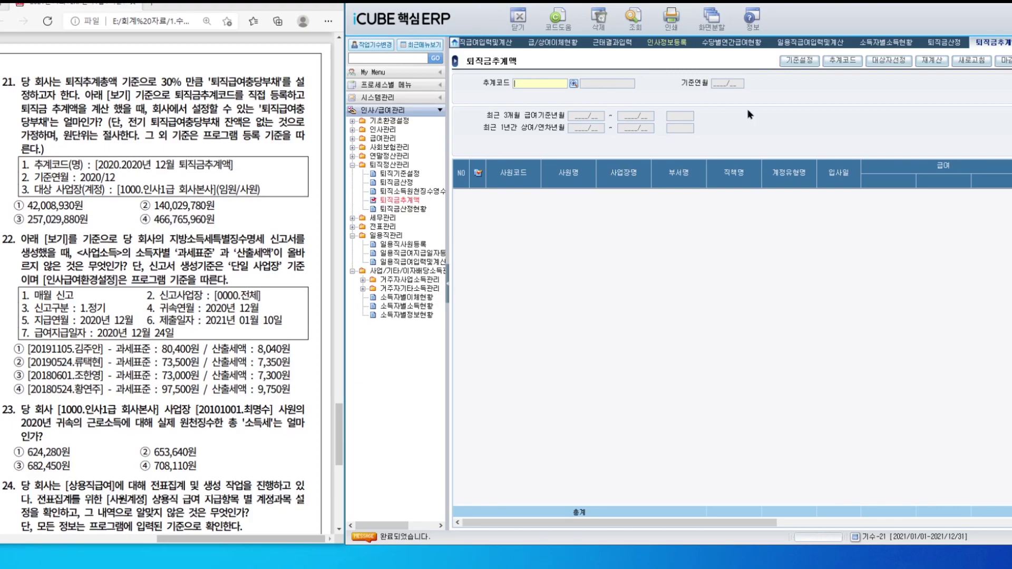
Register 추계코드 2020 named 2020년 12월 퇴직금추계액 with 기준연월 2020/12, targeting 임원계정 and 사원계정 of 인사1급 회사본사
{"action": "left_click", "coordinate": [854, 65]}
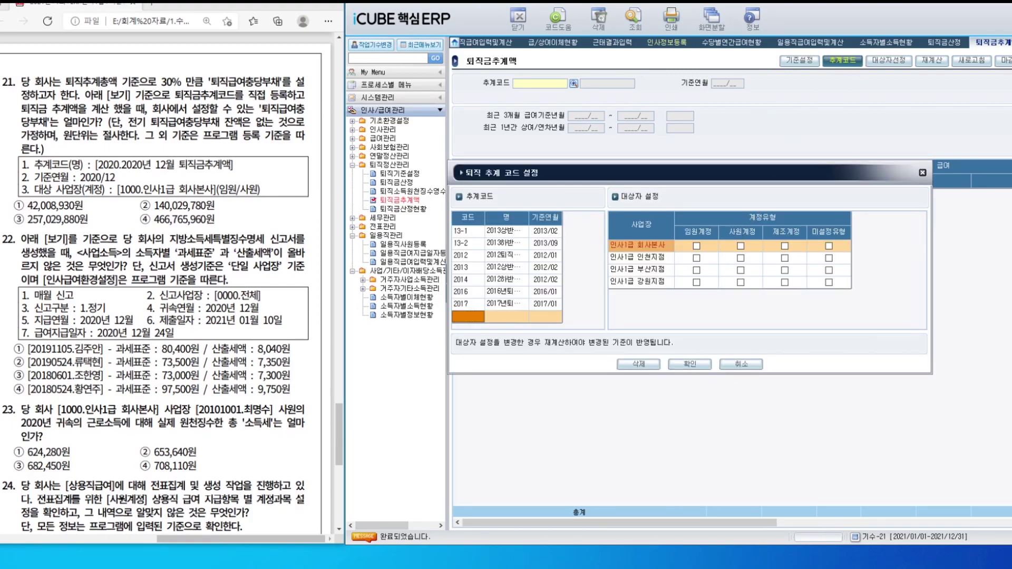
{"action": "type", "text": "2020"}
{"action": "key", "text": "Return"}
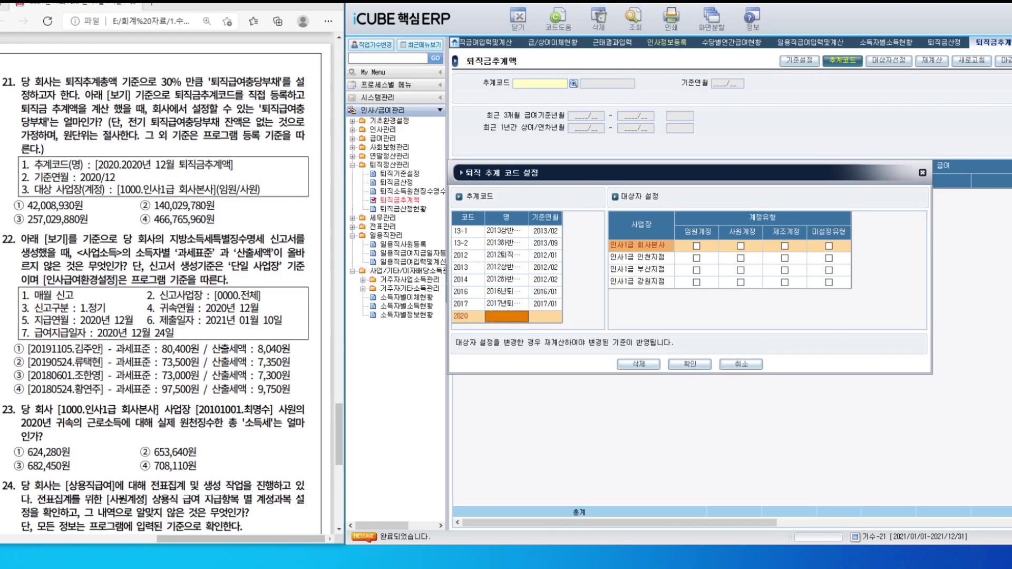
{"action": "type", "text": "2020년 12월 퇴직금추계액"}
{"action": "key", "text": "Return"}
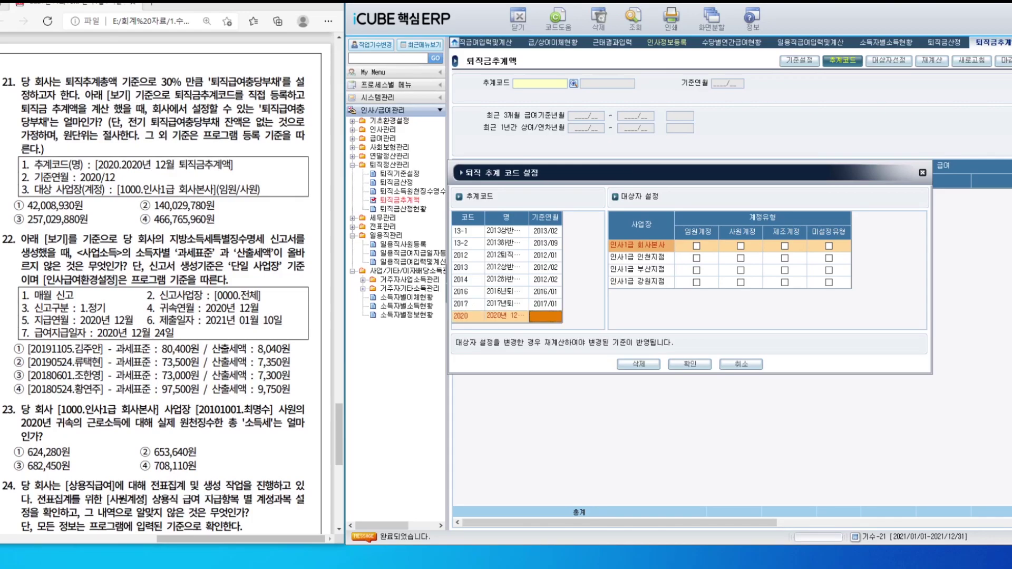
{"action": "type", "text": "202012"}
{"action": "key", "text": "Return"}
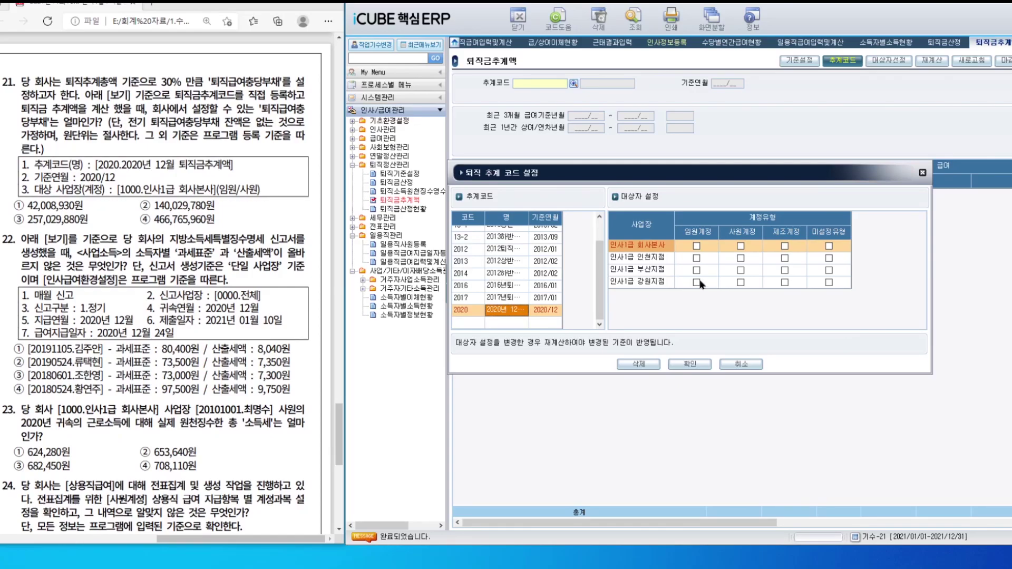
{"action": "left_click", "coordinate": [697, 246]}
{"action": "left_click", "coordinate": [740, 245]}
{"action": "left_click", "coordinate": [690, 364]}
Load 추계코드 2020 in 퇴직금추계액 and check the total 퇴직추계액 needed for question 21's 30% provision
{"action": "left_click", "coordinate": [573, 84]}
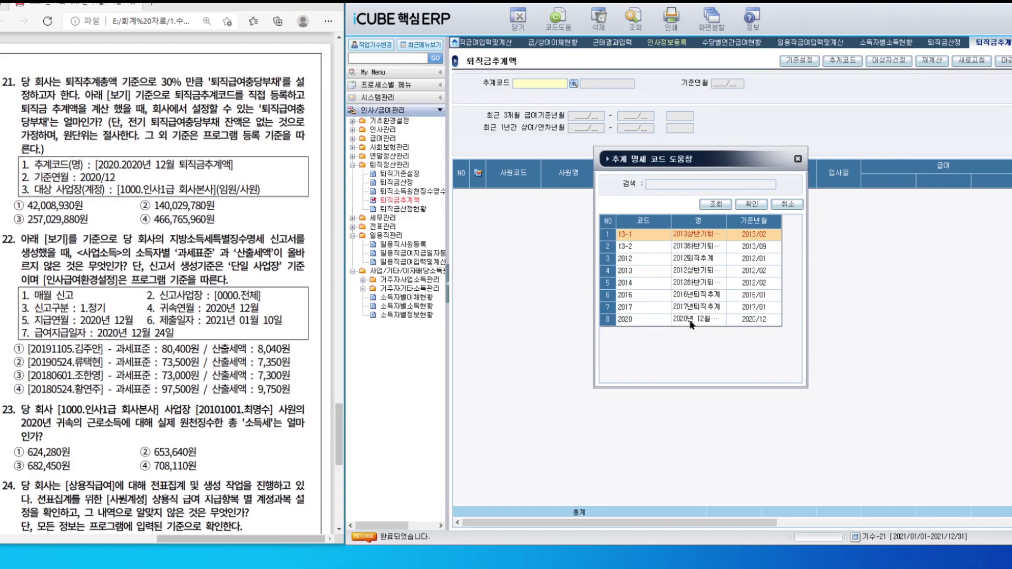
{"action": "double_click", "coordinate": [690, 319]}
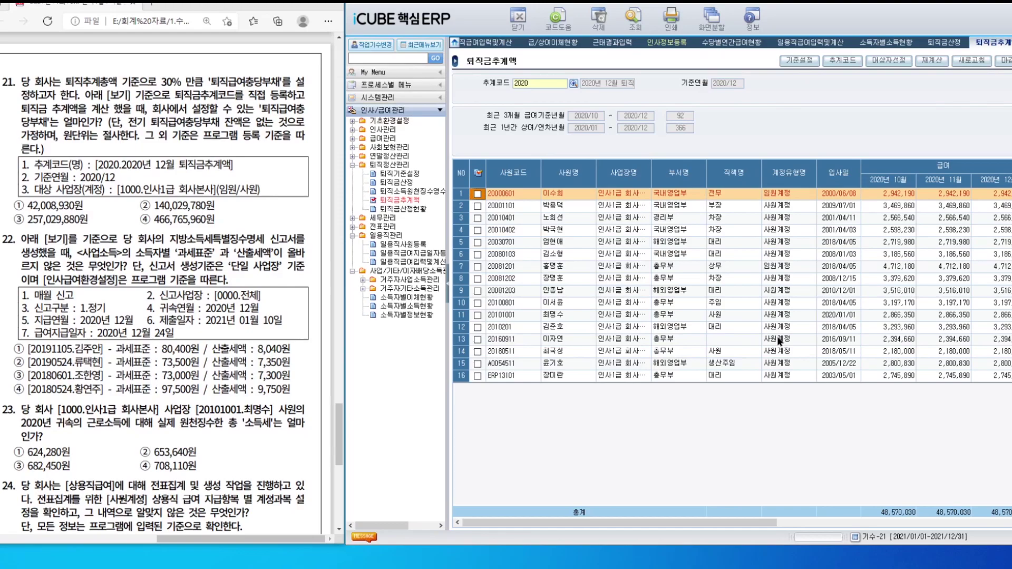
{"action": "left_click_drag", "start_coordinate": [716, 522], "coordinate": [970, 523]}
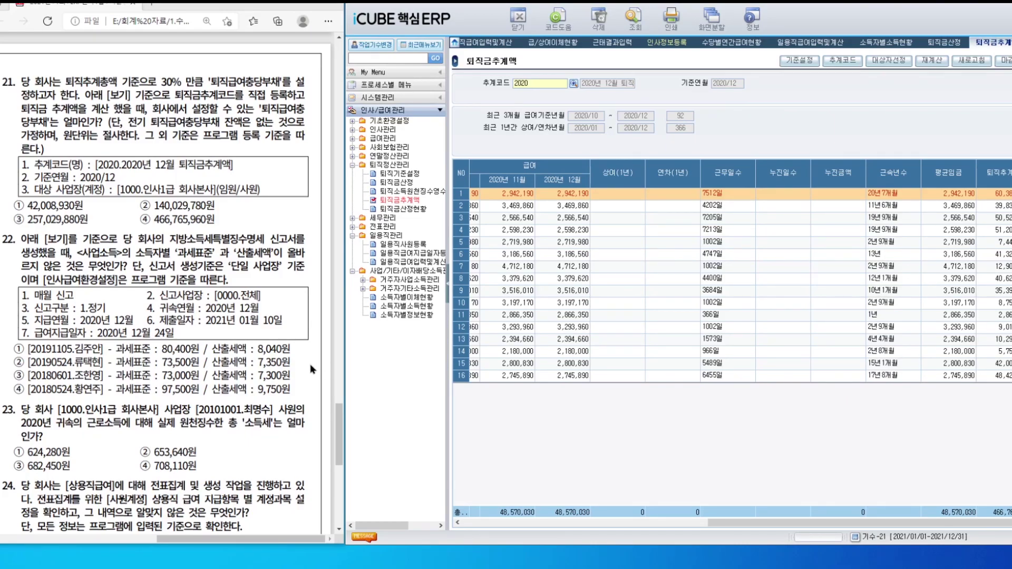
In 지방소득세특별징수명세/납부서, generate a 단일 사업장 매월 정기 report for 0000 전체, 귀속 and 지급연월 2020/12, 제출일자 2021/01/10, 급여지급일자 2020/12/24
{"action": "scroll", "coordinate": [209, 361], "scroll_direction": "down", "scroll_amount": 3}
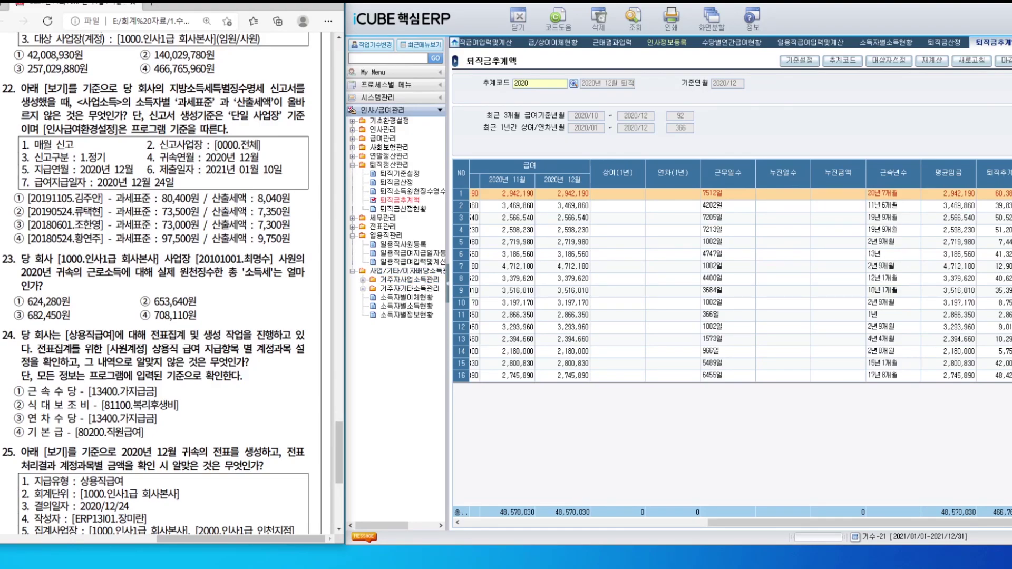
{"action": "left_click", "coordinate": [382, 218]}
{"action": "left_click", "coordinate": [411, 235]}
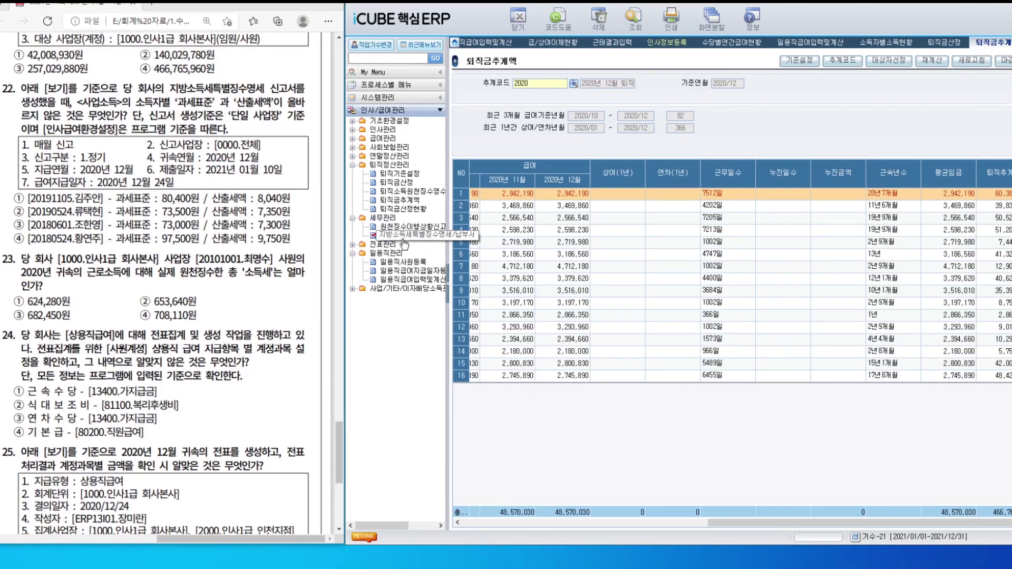
{"action": "double_click", "coordinate": [404, 238]}
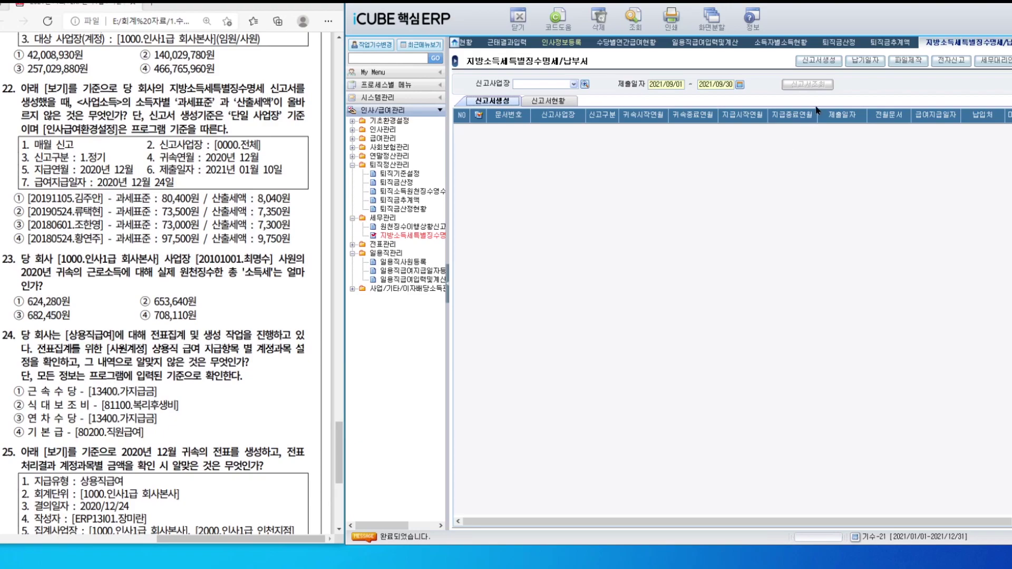
{"action": "left_click", "coordinate": [819, 62]}
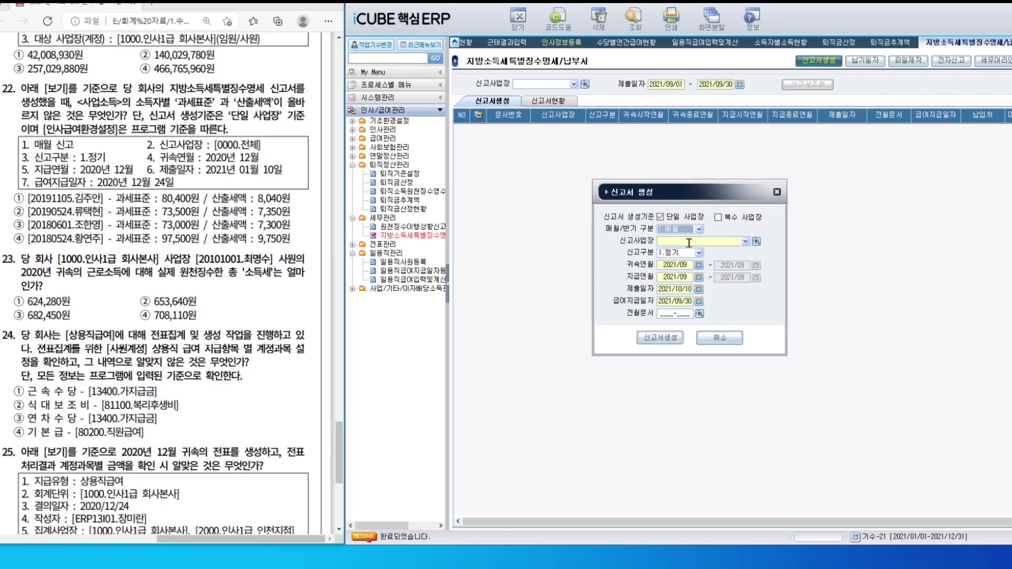
{"action": "left_click", "coordinate": [757, 243]}
{"action": "double_click", "coordinate": [688, 271]}
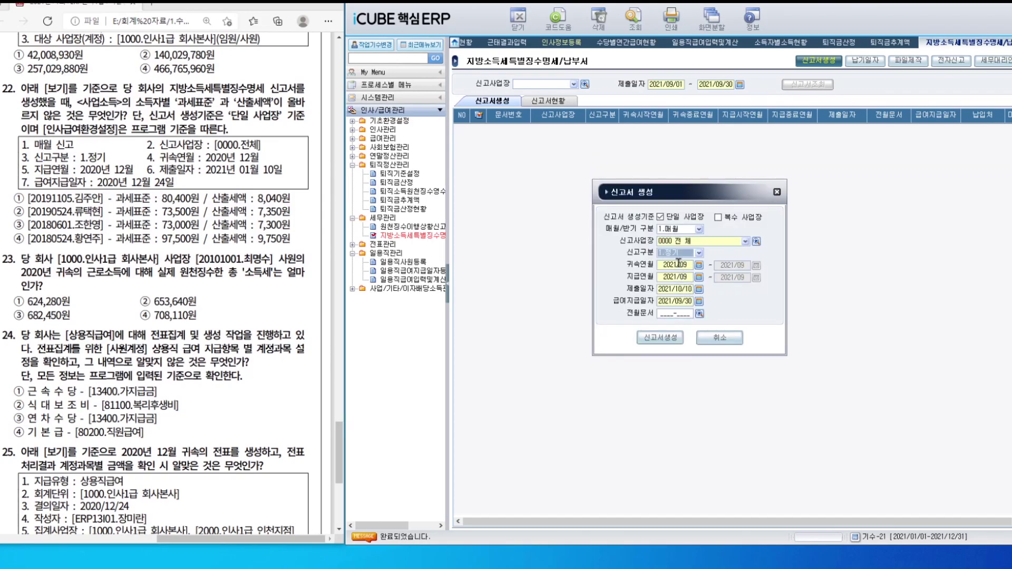
{"action": "key", "text": "Return"}
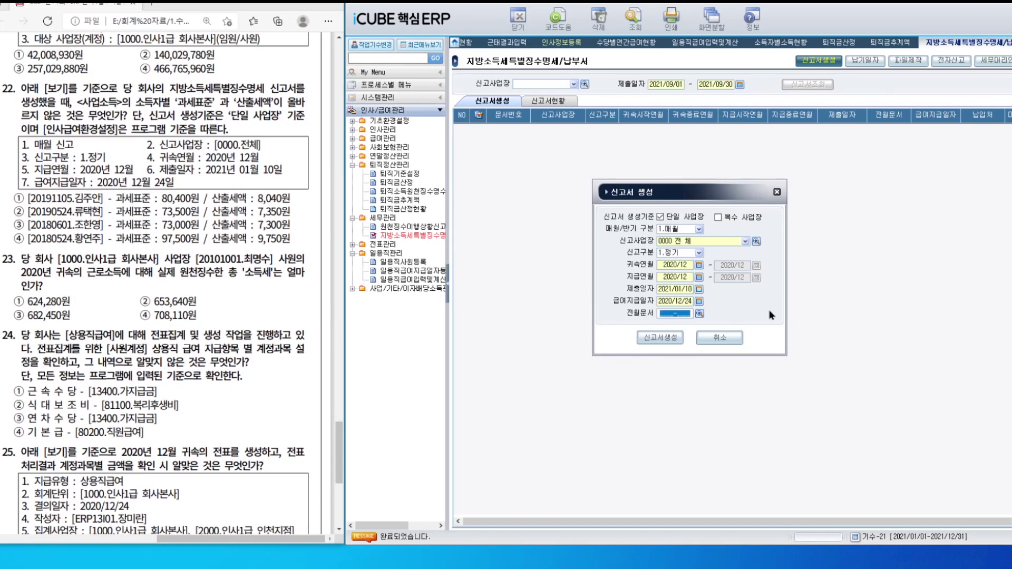
{"action": "left_click", "coordinate": [659, 337]}
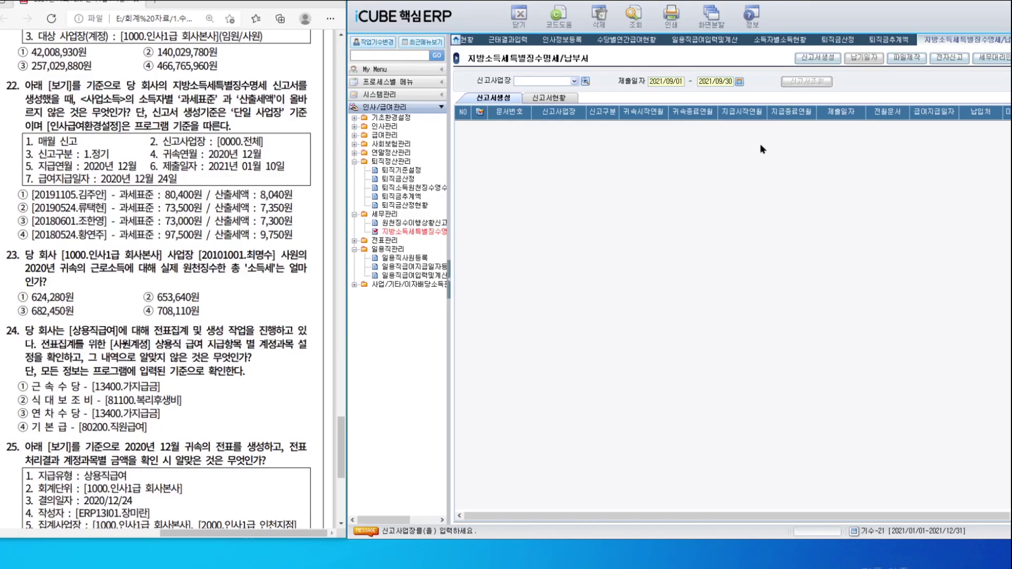
Open the local income tax report submitted 2021/01/10 and check each 사업소득 earner's 과세표준 and 산출세액 in 징수 및 조정명세서
{"action": "left_click", "coordinate": [665, 82]}
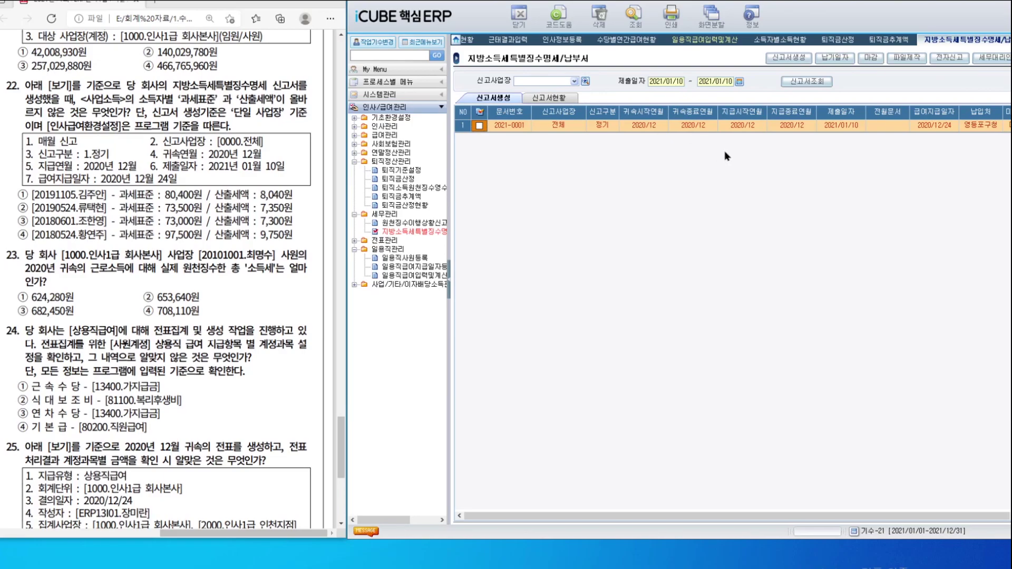
{"action": "left_click", "coordinate": [816, 83]}
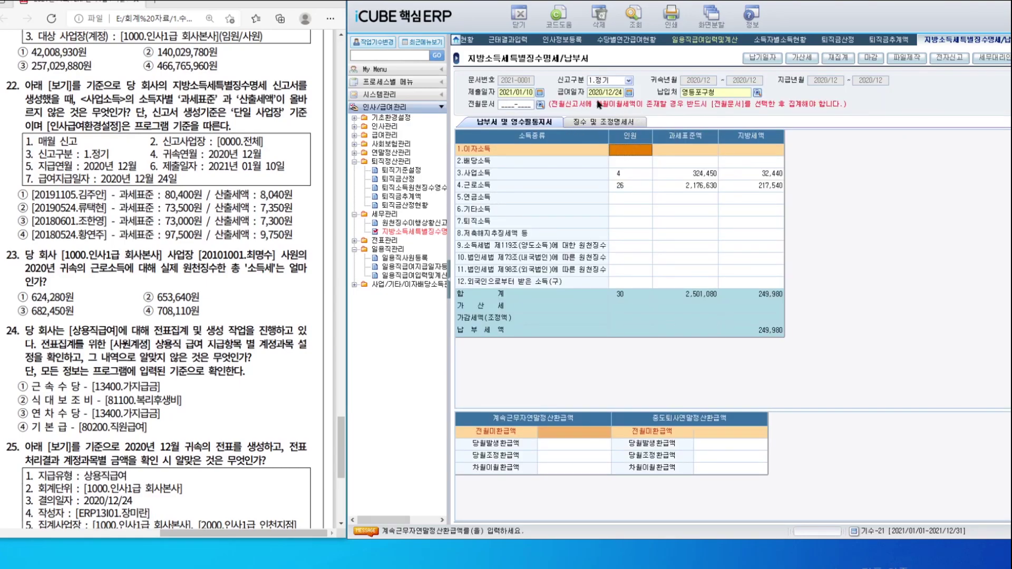
{"action": "left_click", "coordinate": [631, 123]}
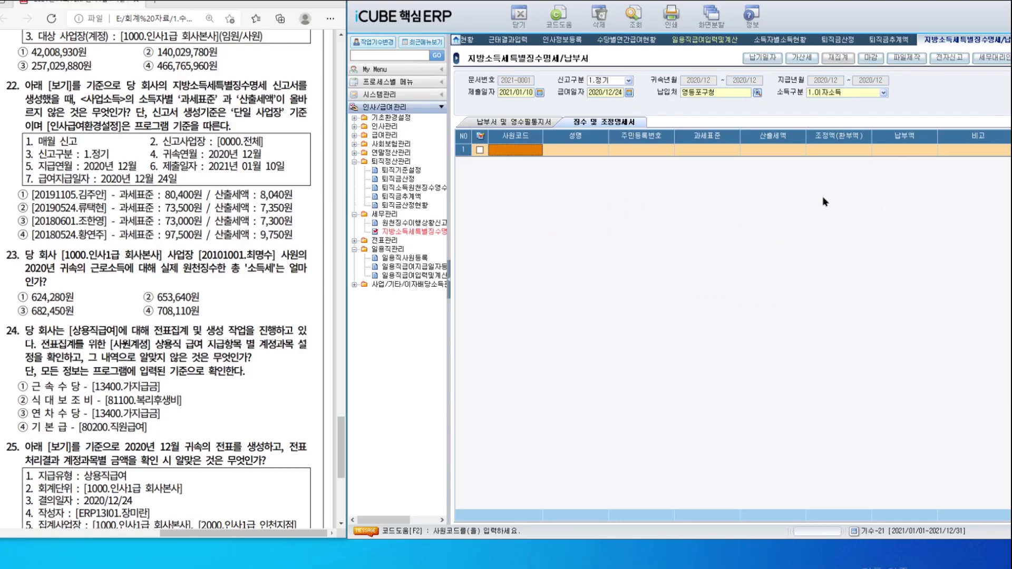
{"action": "left_click", "coordinate": [863, 94]}
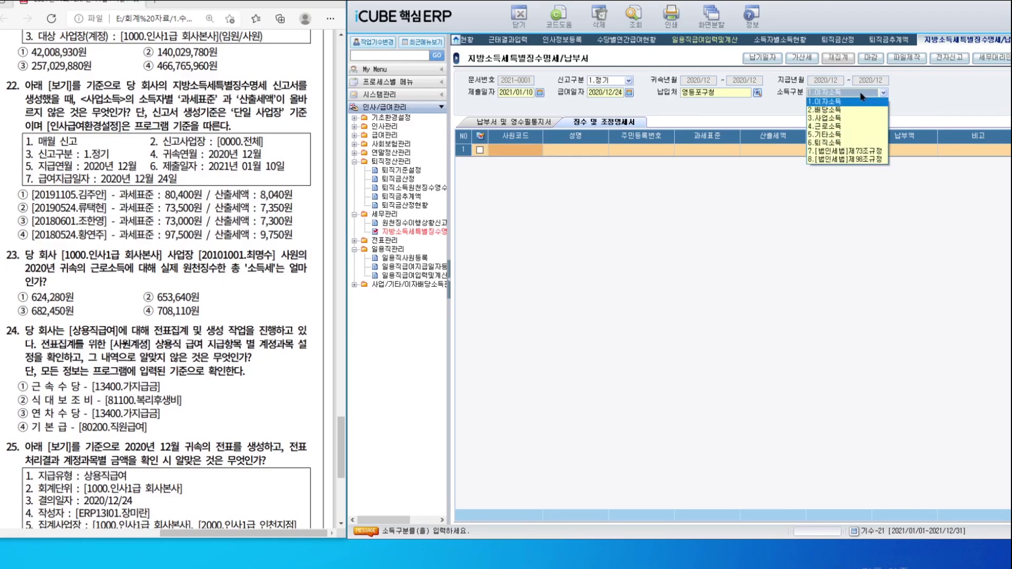
{"action": "left_click", "coordinate": [851, 119]}
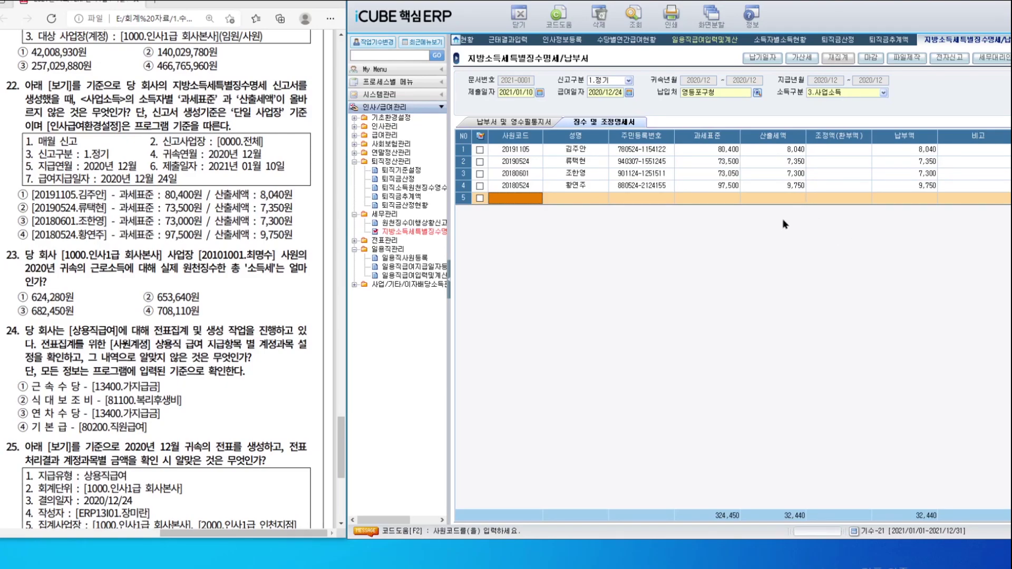
{"action": "left_click", "coordinate": [765, 174]}
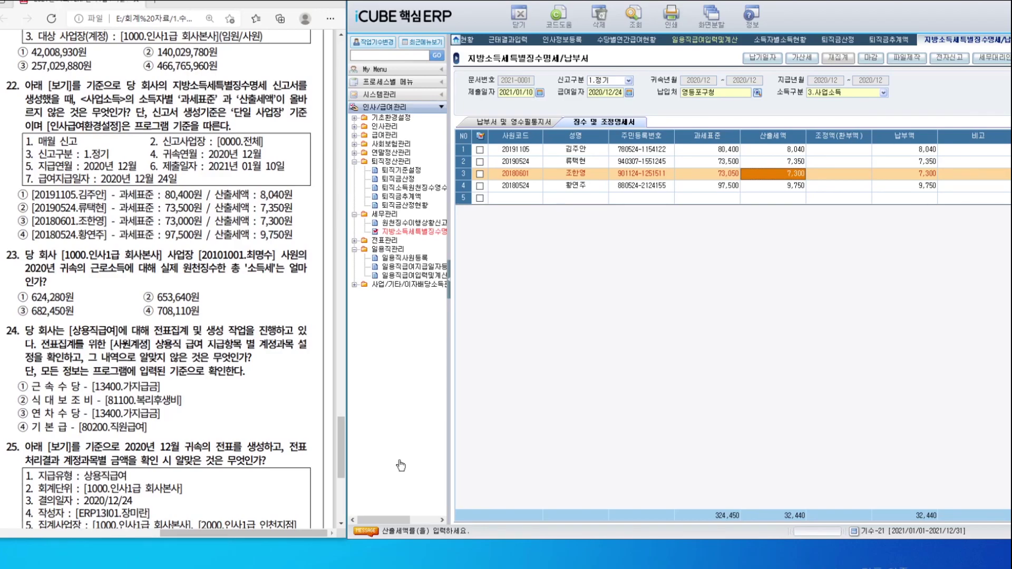
Load 근로소득원천징수부 for 귀속년도 2020 and 사업장 1000 인사1급 회사본사, and check the total 소득세 of the employee in question 23
{"action": "scroll", "coordinate": [142, 308], "scroll_direction": "down", "scroll_amount": 3}
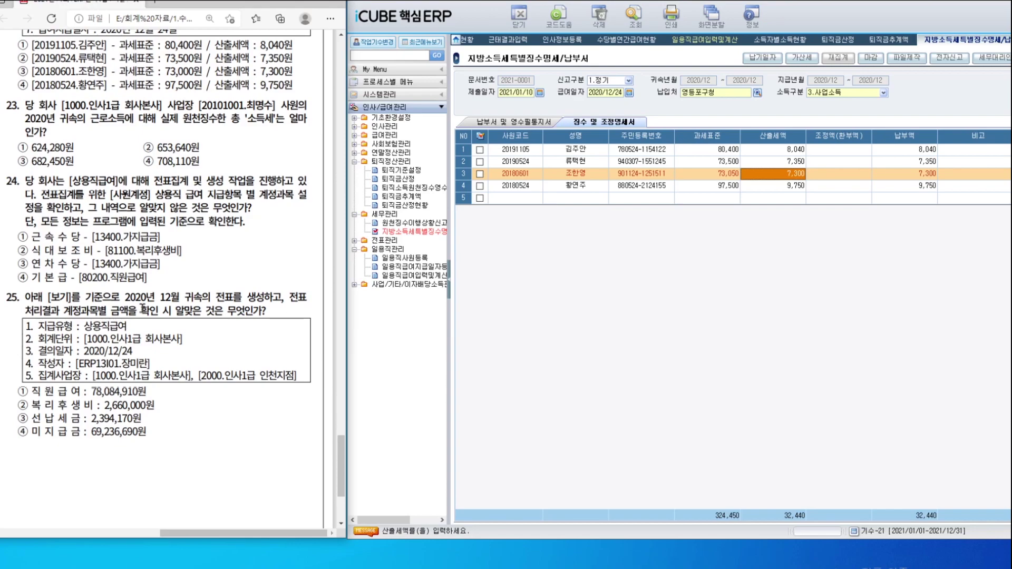
{"action": "double_click", "coordinate": [390, 153]}
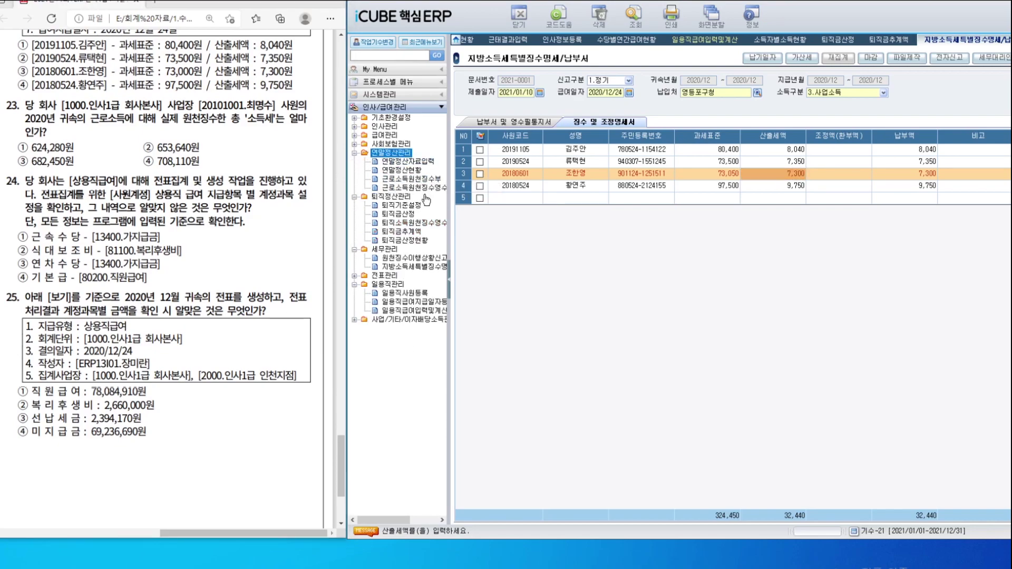
{"action": "left_click", "coordinate": [426, 179]}
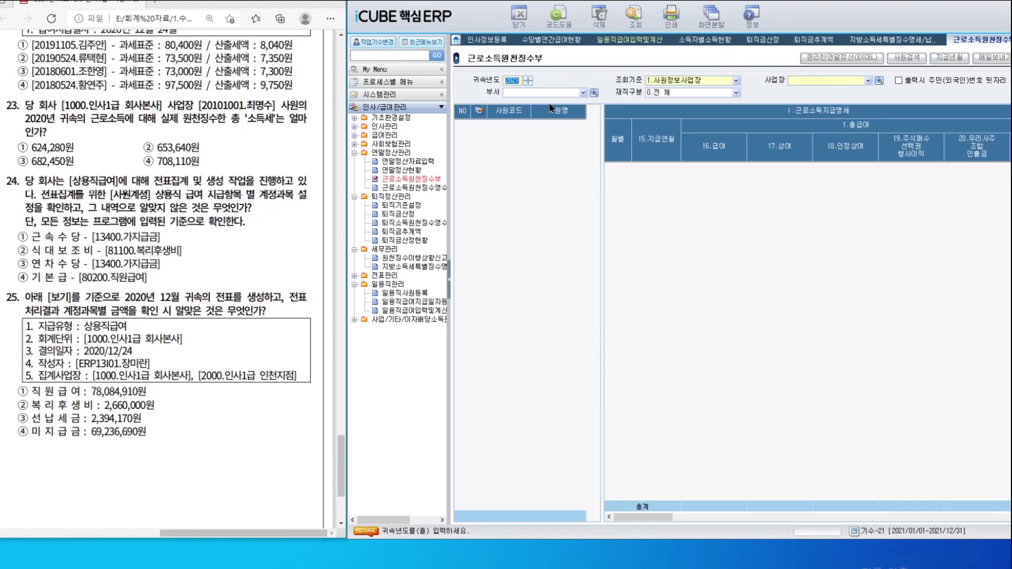
{"action": "type", "text": "2020"}
{"action": "left_click", "coordinate": [878, 81]}
{"action": "key", "text": "Return"}
{"action": "key", "text": "Return"}
{"action": "key", "text": "Return"}
{"action": "key", "text": "Return"}
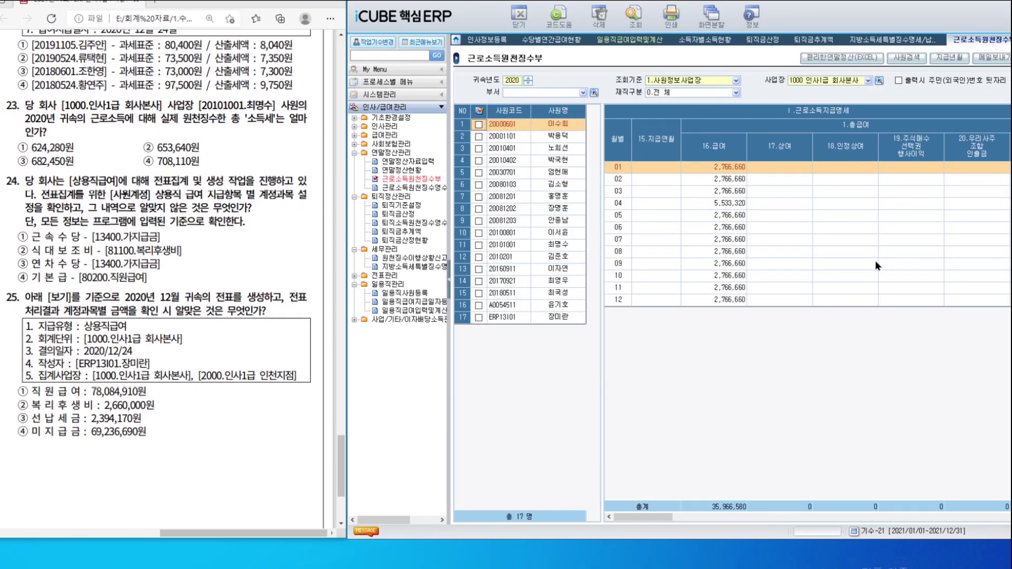
{"action": "left_click", "coordinate": [559, 246]}
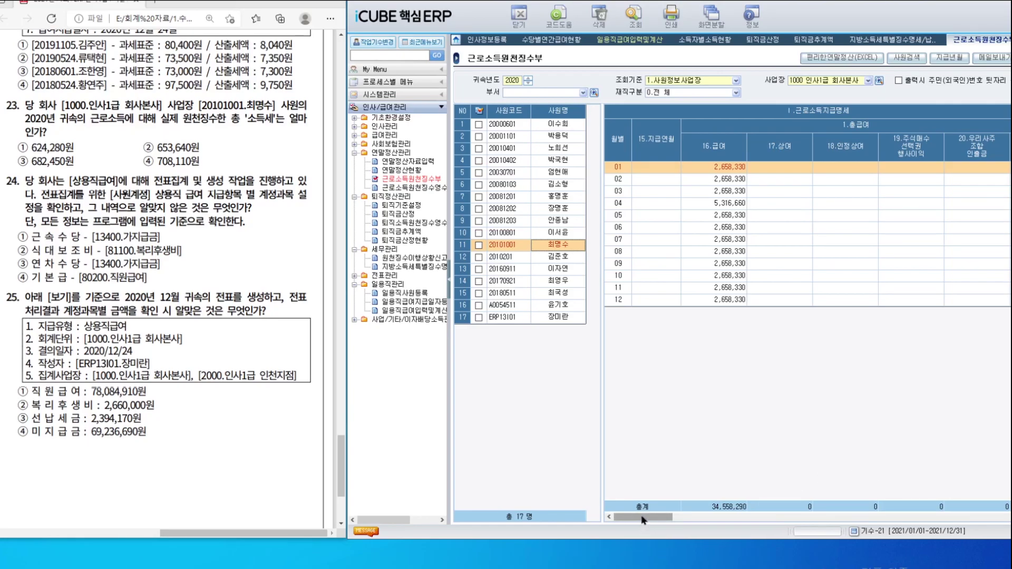
{"action": "left_click_drag", "start_coordinate": [644, 517], "coordinate": [946, 520]}
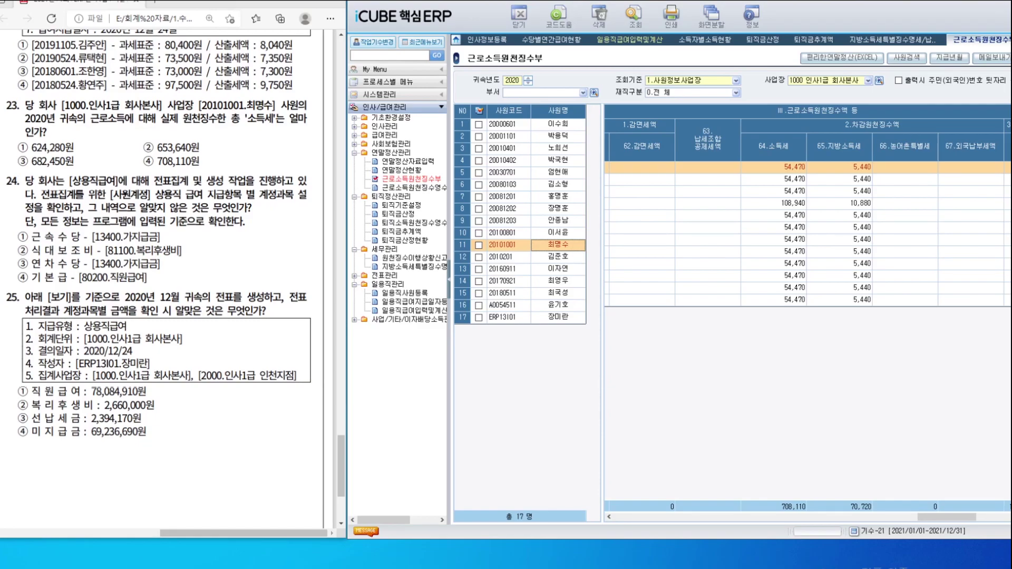
Load the 사원계정 지급항목 in 계정과목설정 and check the accounts of 근속수당, 식대보조비, 연차수당 and 기본급 for question 24
{"action": "double_click", "coordinate": [385, 275]}
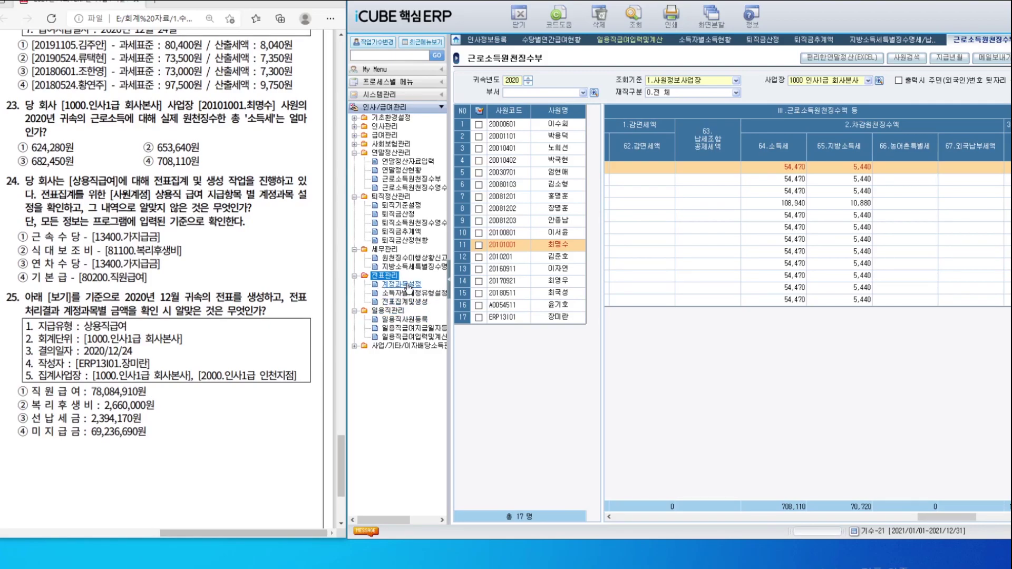
{"action": "left_click", "coordinate": [409, 285]}
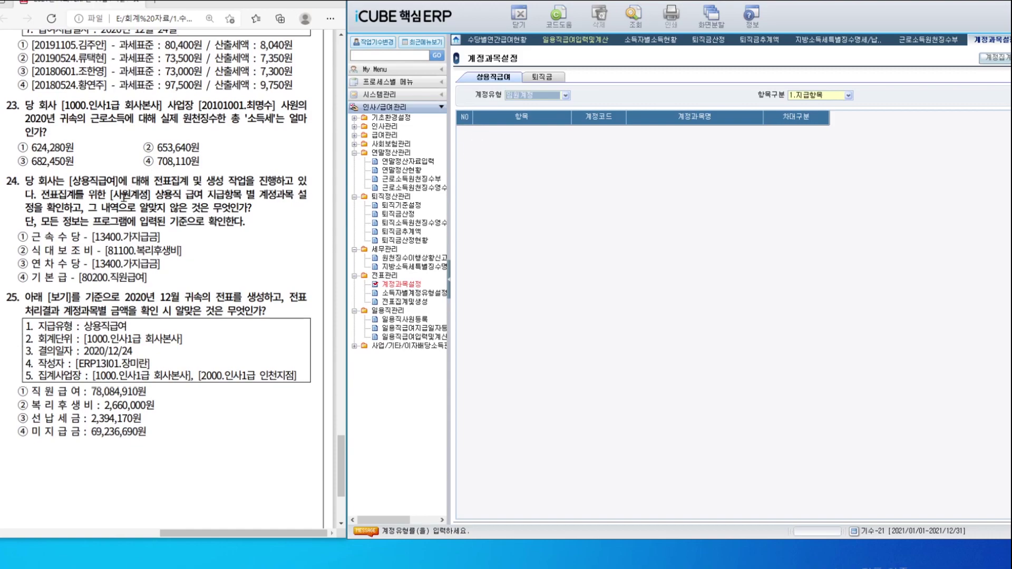
{"action": "left_click", "coordinate": [534, 100]}
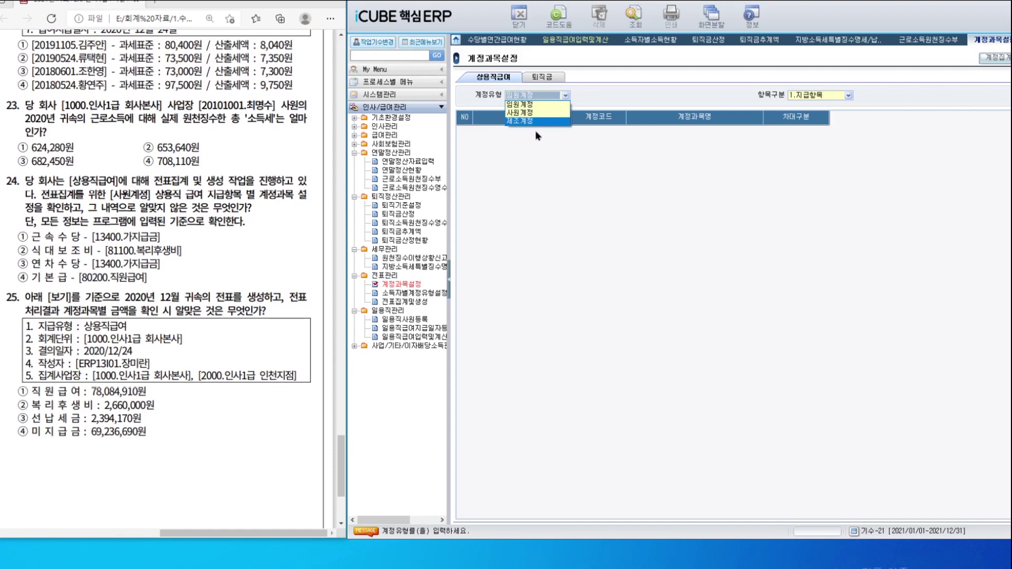
{"action": "left_click", "coordinate": [538, 119]}
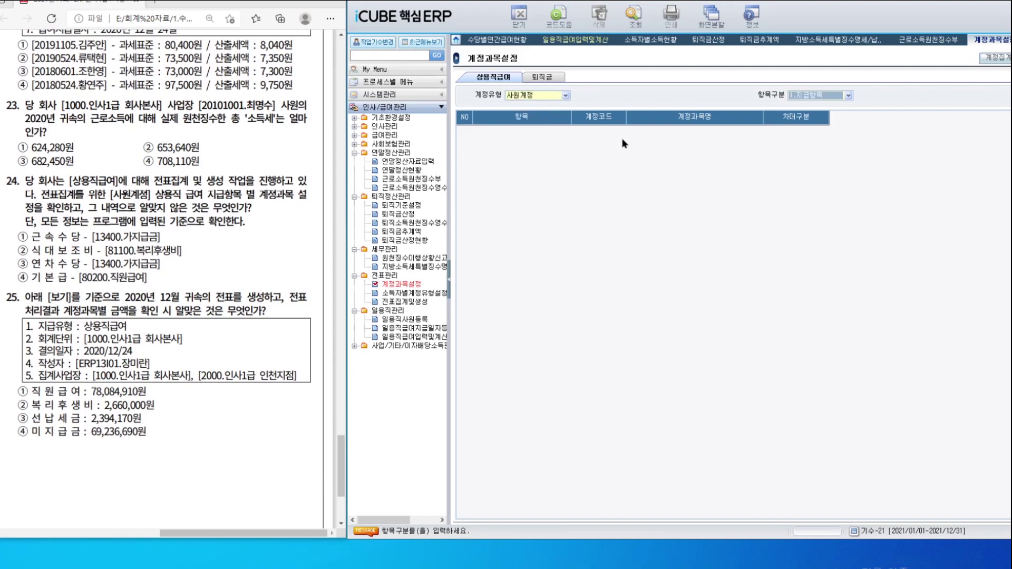
{"action": "key", "text": "Return"}
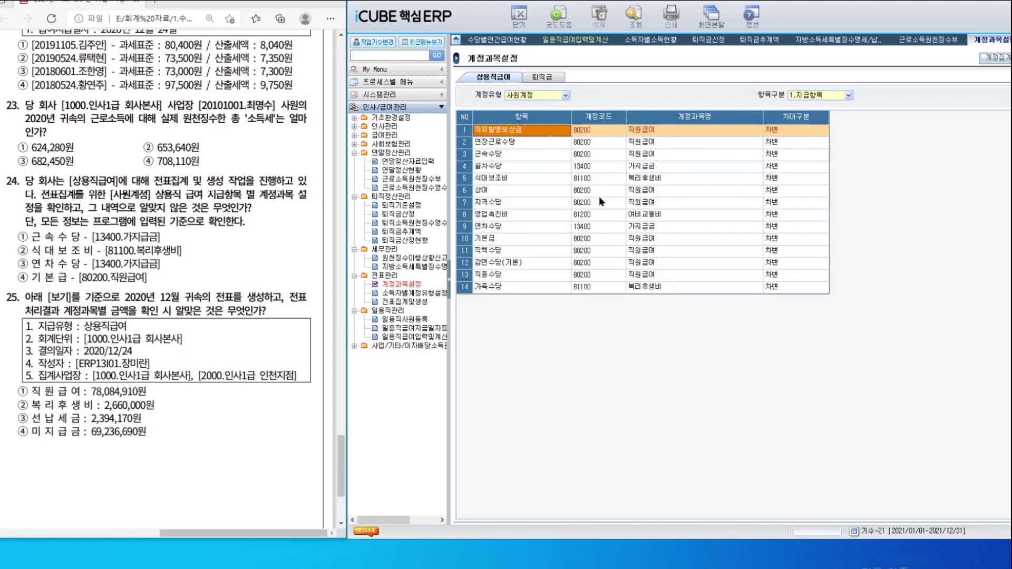
{"action": "left_click", "coordinate": [534, 157]}
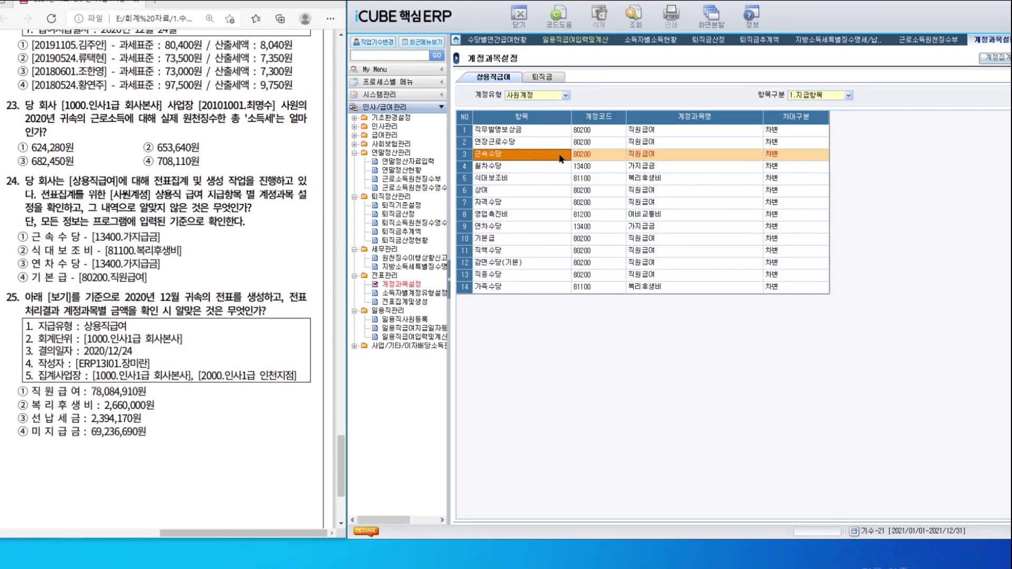
{"action": "left_click", "coordinate": [522, 182]}
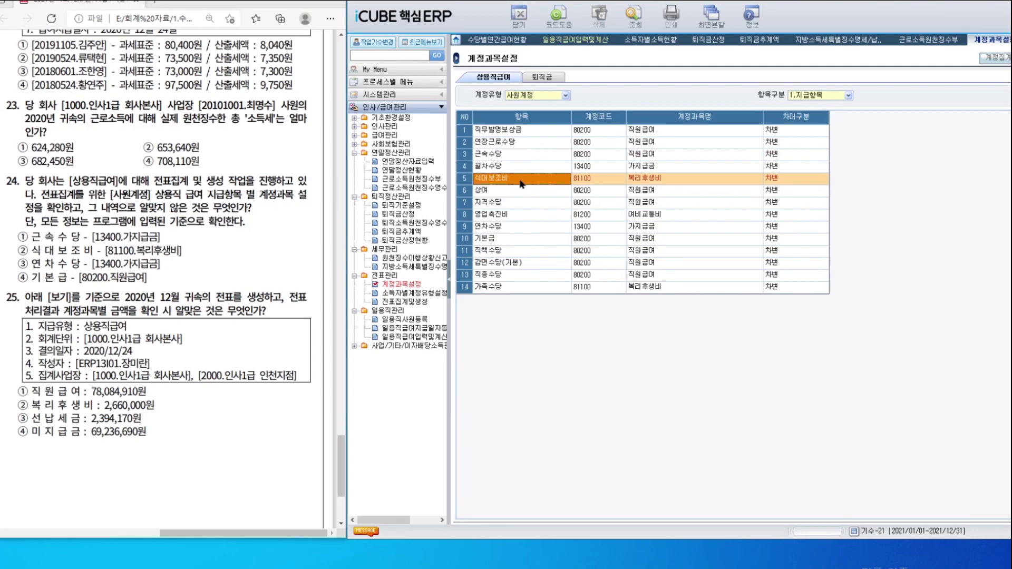
{"action": "left_click", "coordinate": [532, 228]}
{"action": "left_click", "coordinate": [519, 241]}
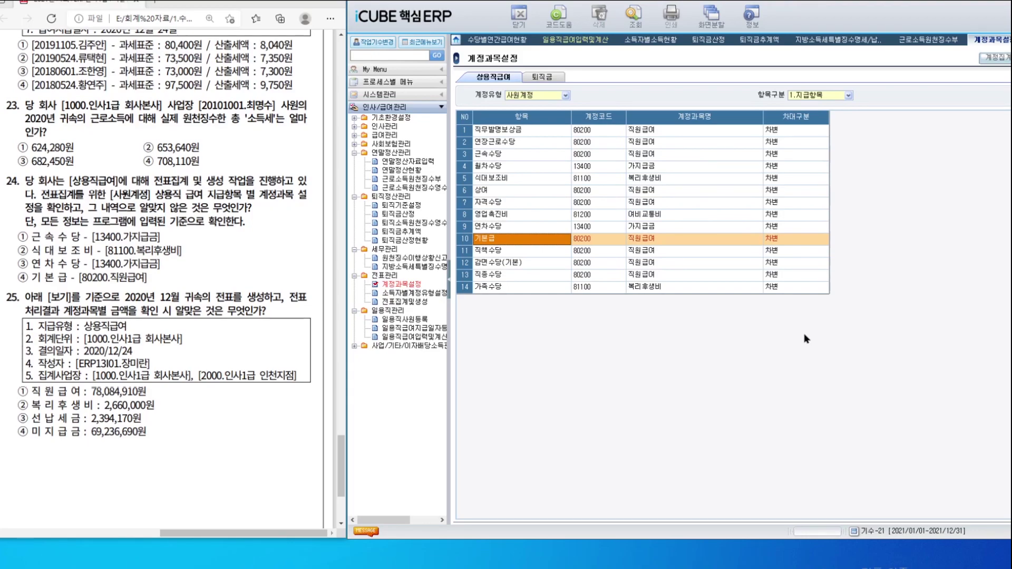
In 전표집계및생성, aggregate the 상용직급여 slip for 귀속연월 2020/12, 회계단위 1000 and 결의일자 2020/12/24, covering question 25's business sites
{"action": "left_click", "coordinate": [420, 304]}
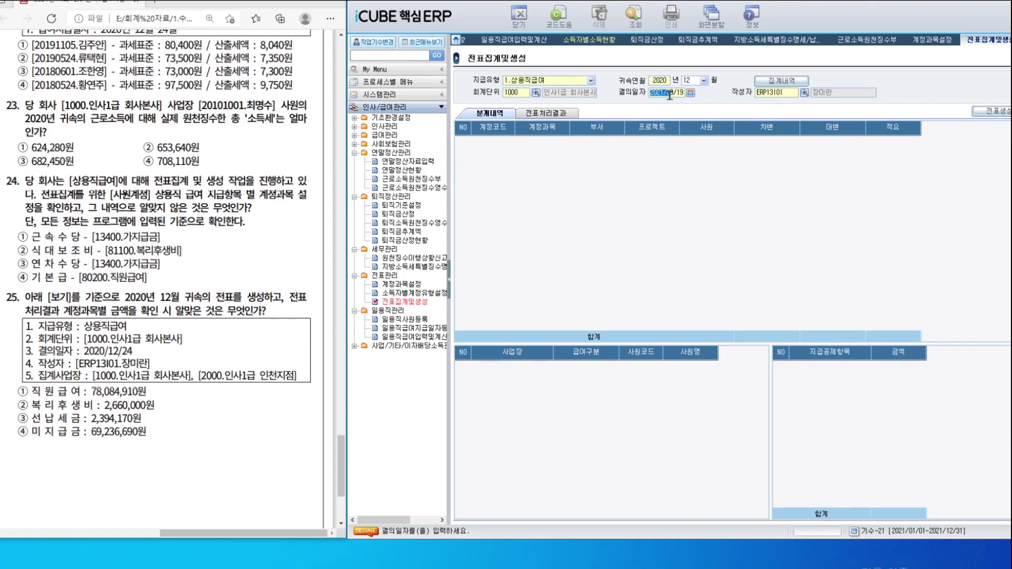
{"action": "key", "text": "Return"}
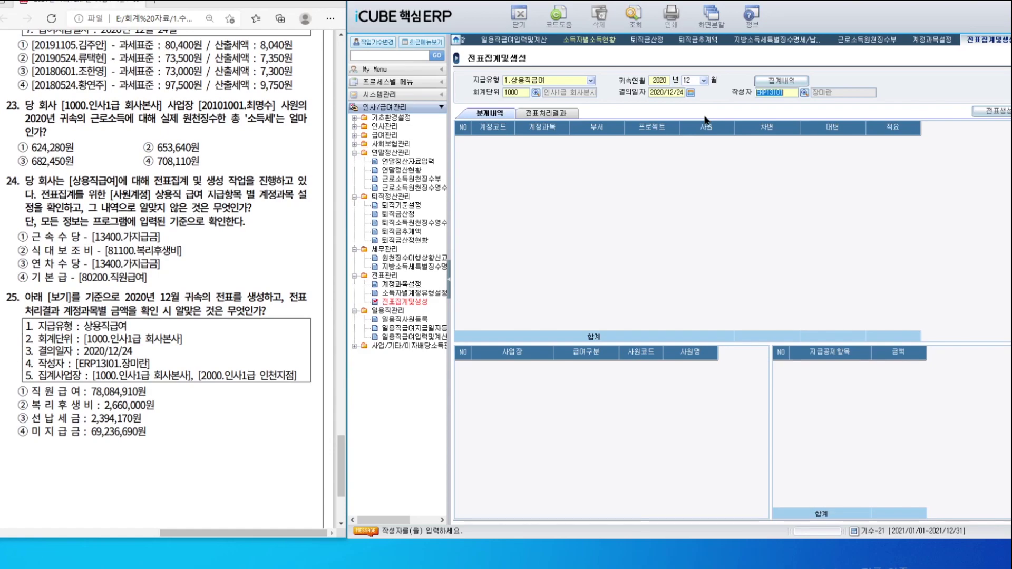
{"action": "left_click", "coordinate": [1001, 112]}
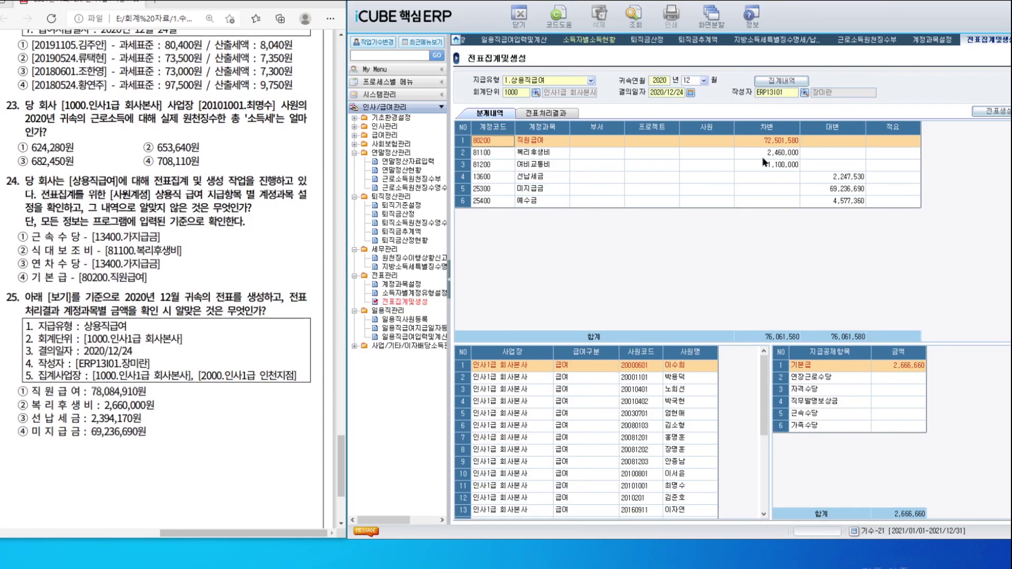
Check the 직원급여, 복리후생비, 선납세금 and 미지급금 amounts in 분개내역 against question 25's options
{"action": "left_click", "coordinate": [774, 143]}
{"action": "left_click", "coordinate": [779, 153]}
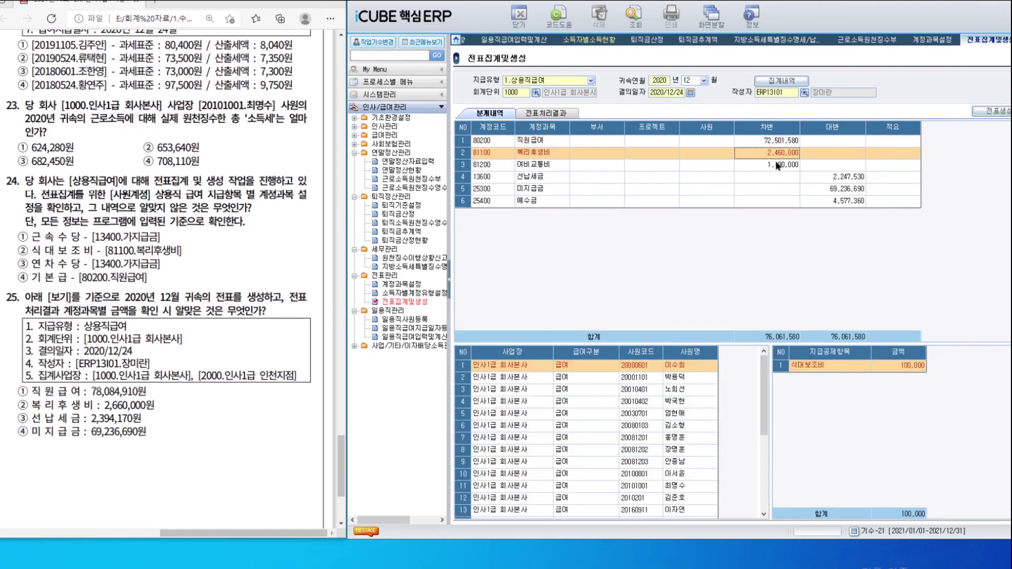
{"action": "left_click", "coordinate": [835, 178]}
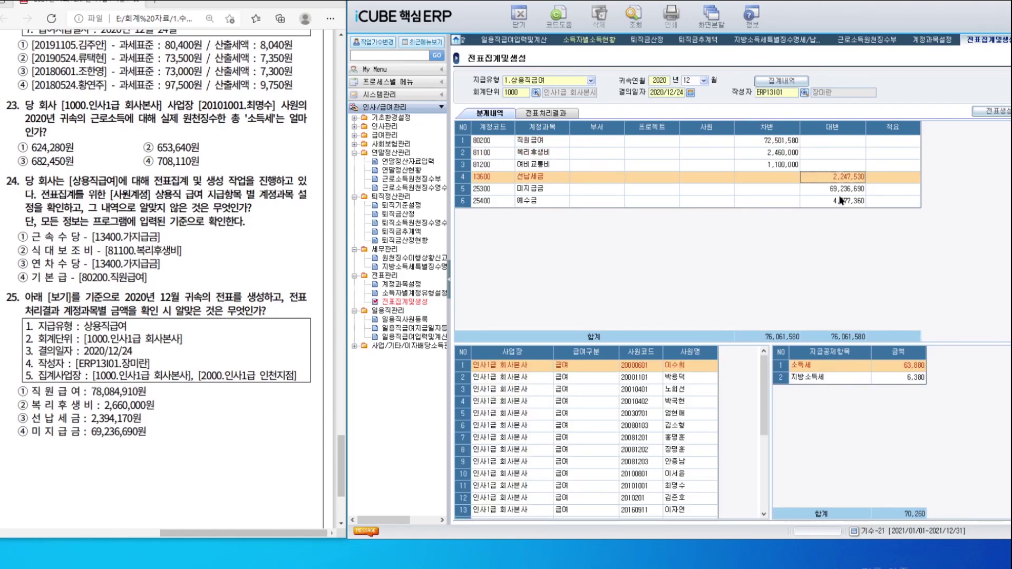
{"action": "left_click", "coordinate": [845, 191]}
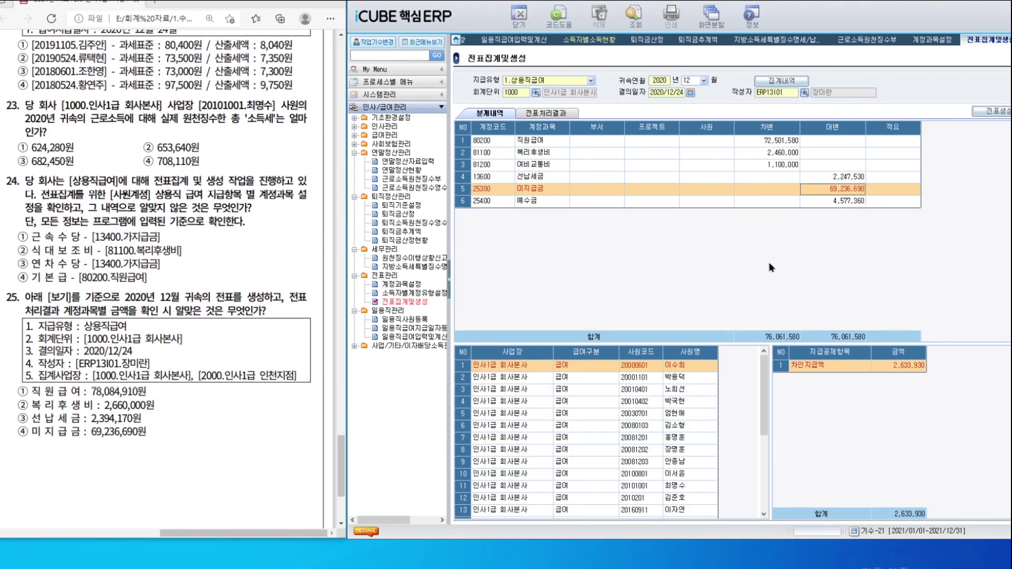